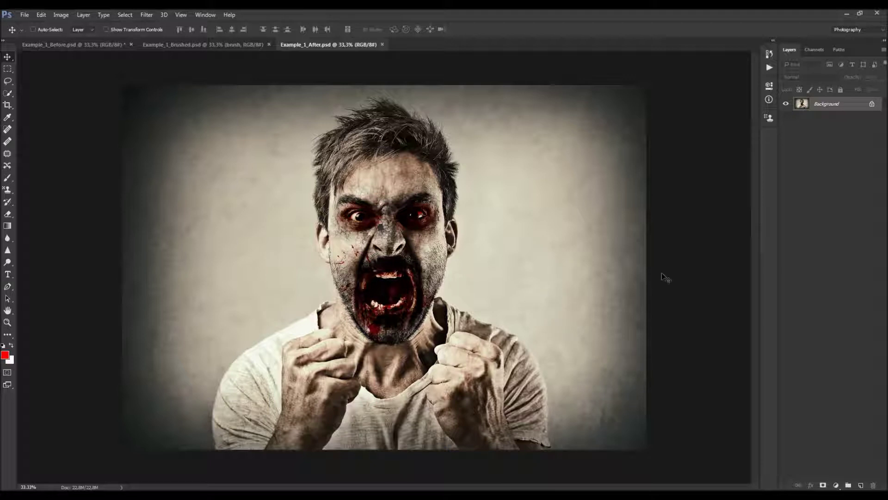
# Close the Example_1_After.psd and Example_1_Brushed.psd documents, leaving Example_1_Before.psd open
pyautogui.click(383, 44)
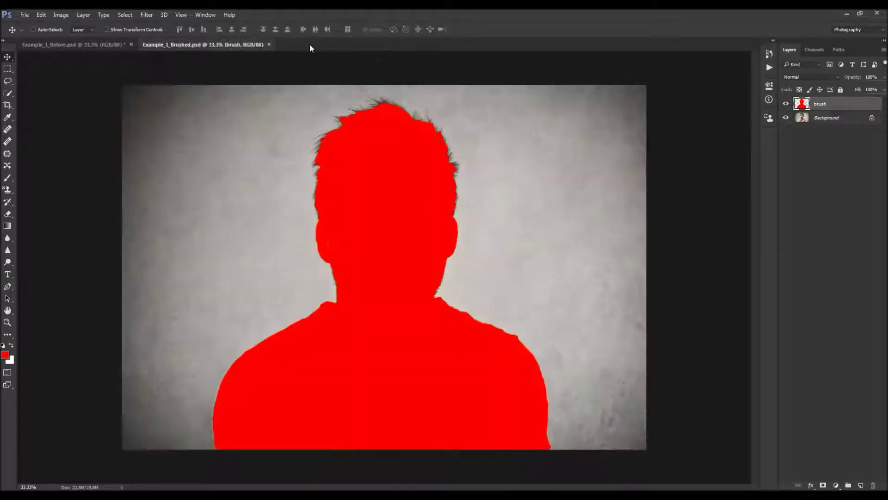
pyautogui.click(269, 44)
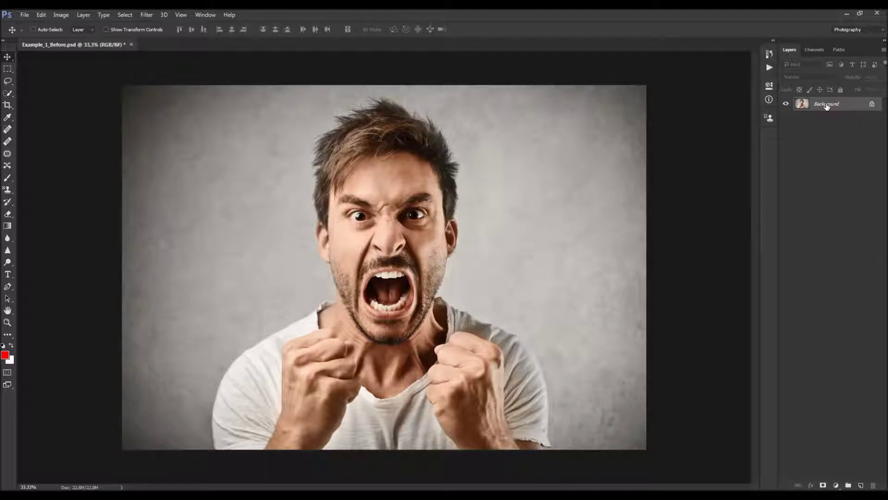
# Convert the Background into a regular layer and turn it back into a Background layer
pyautogui.keyDown('alt'); pyautogui.doubleClick(857, 103); pyautogui.keyUp('alt')
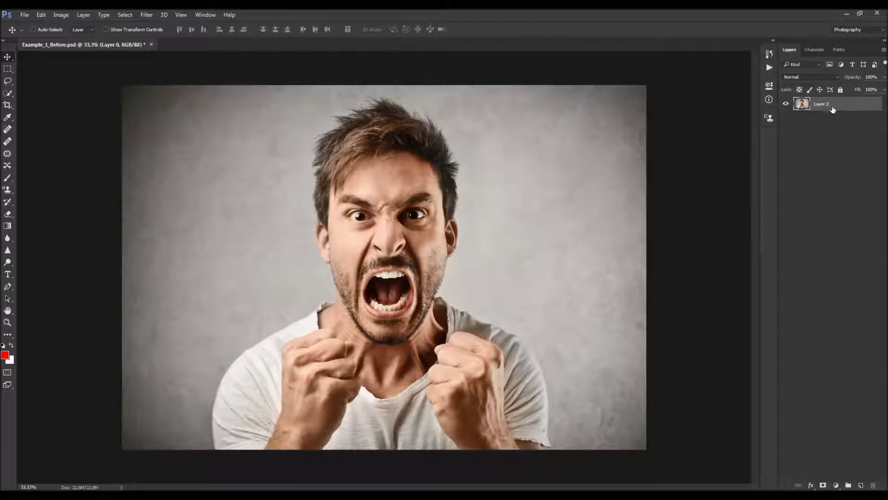
pyautogui.click(84, 14)
pyautogui.moveTo(141, 26)
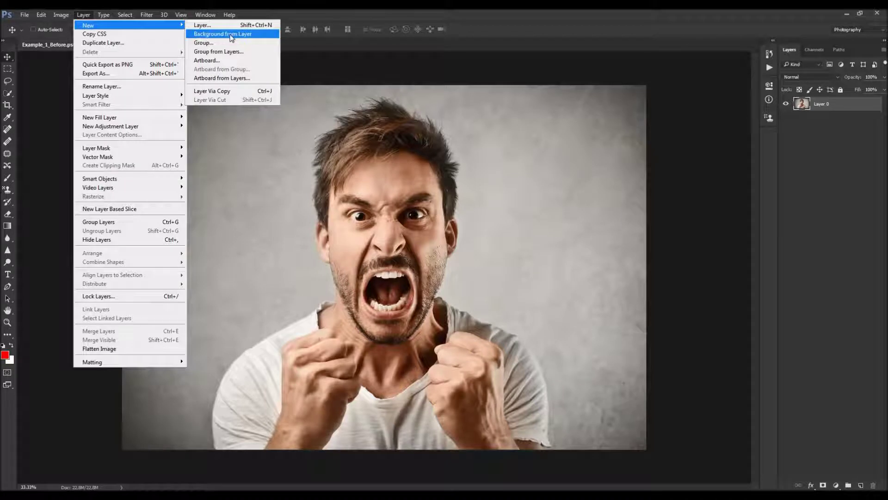
pyautogui.click(216, 33)
# Check the Layers panel options, including the setting that adds "copy" to copied layers and groups
pyautogui.click(882, 50)
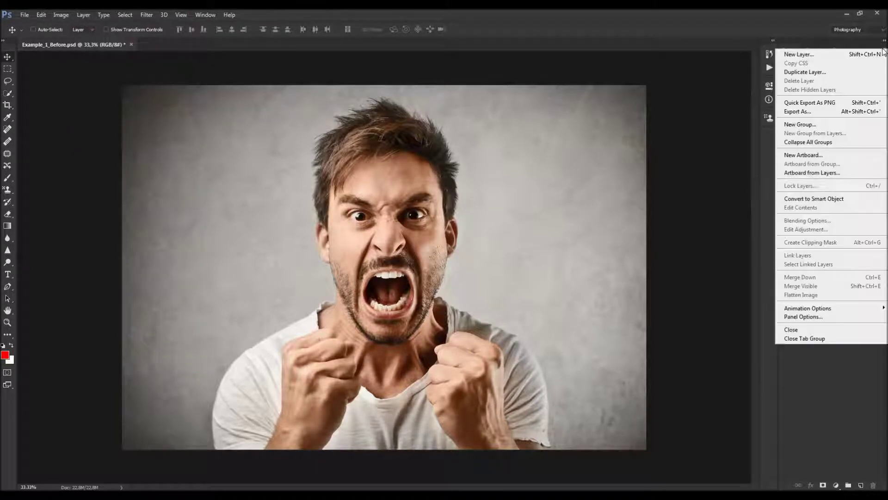
pyautogui.click(815, 318)
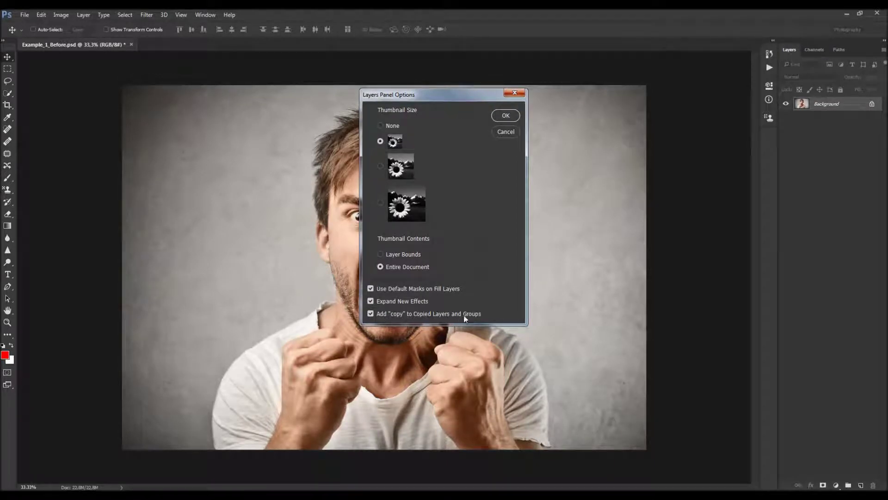
pyautogui.click(512, 95)
# Check the image's colour mode and bit depth, and review its dimensions and resolution in Image Size
pyautogui.click(63, 17)
pyautogui.moveTo(67, 26)
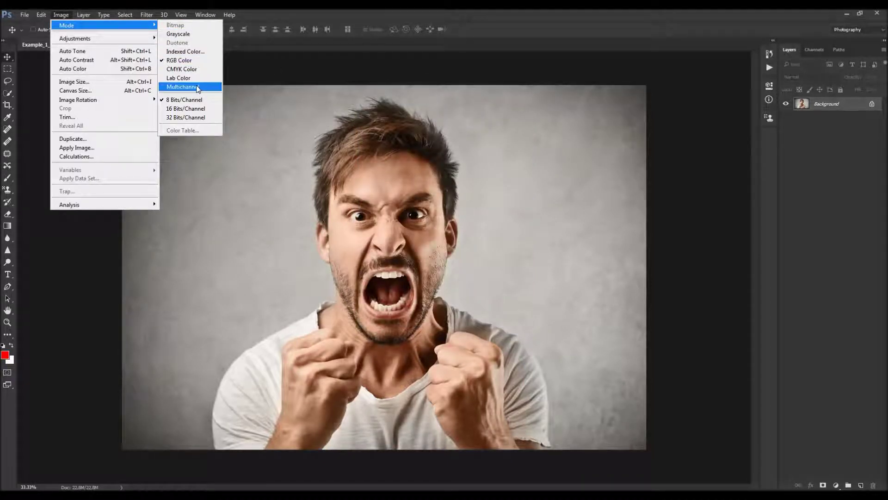
pyautogui.click(103, 82)
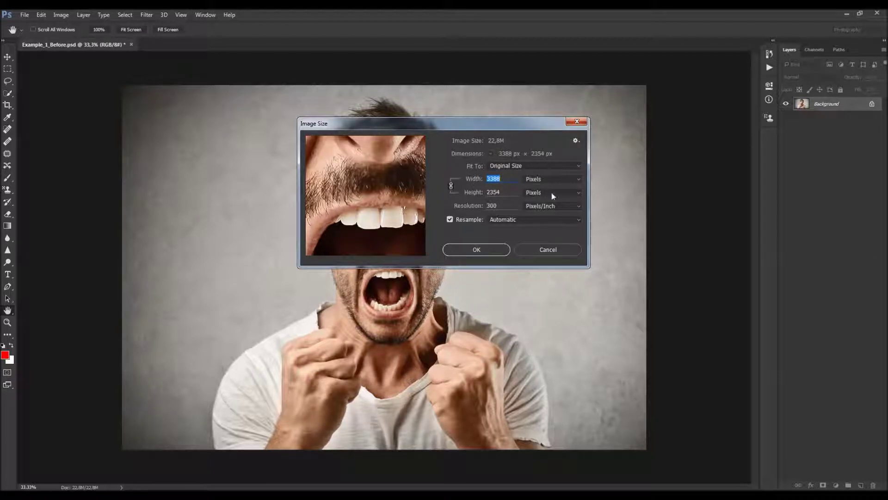
pyautogui.click(576, 123)
# Load the Creepy actions file from the "CS6, CC, CC 2015.5, CC 2017+" folder and expand its set to the Creepy action
pyautogui.click(205, 14)
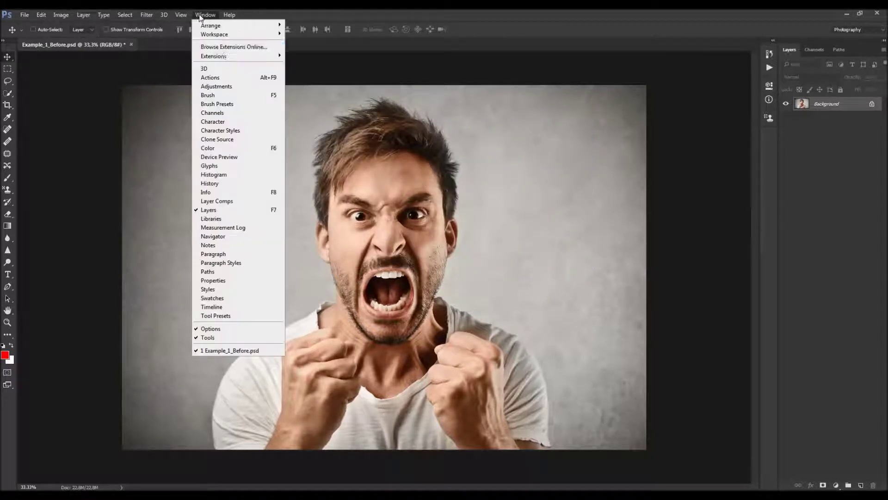
pyautogui.click(225, 79)
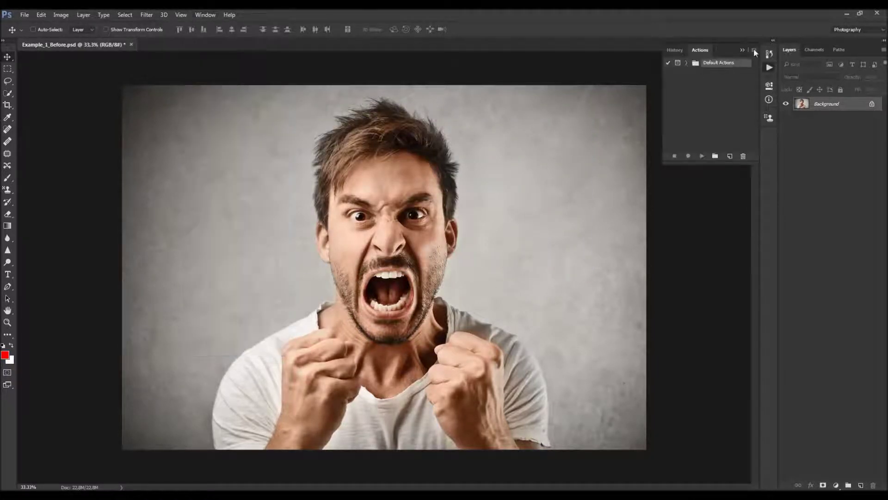
pyautogui.click(755, 49)
pyautogui.click(786, 220)
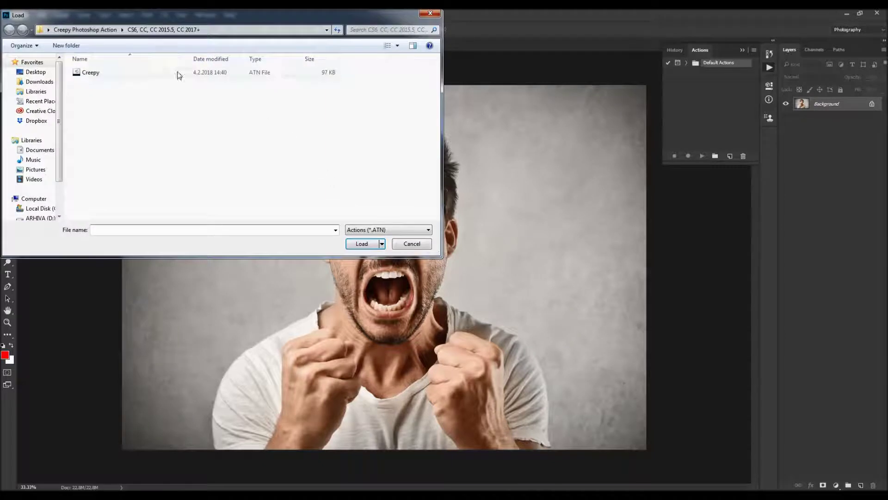
pyautogui.click(103, 30)
pyautogui.moveTo(156, 19); pyautogui.dragTo(382, 124)
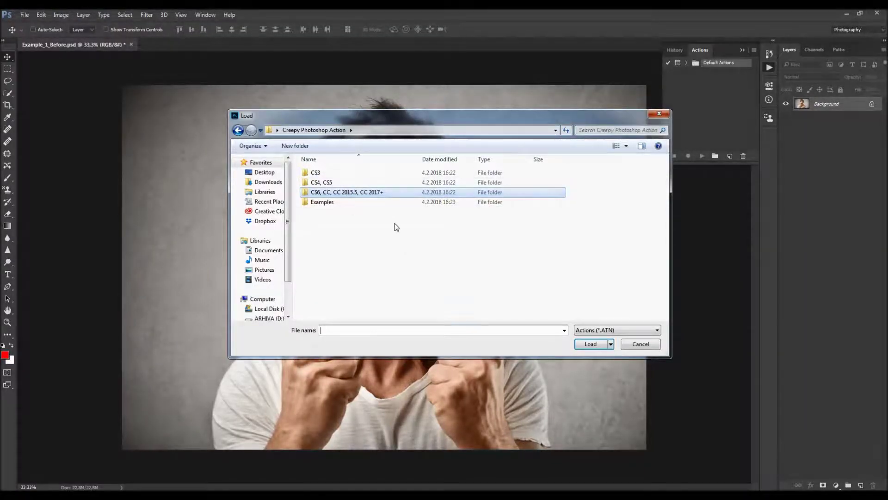
pyautogui.doubleClick(355, 192)
pyautogui.click(348, 177)
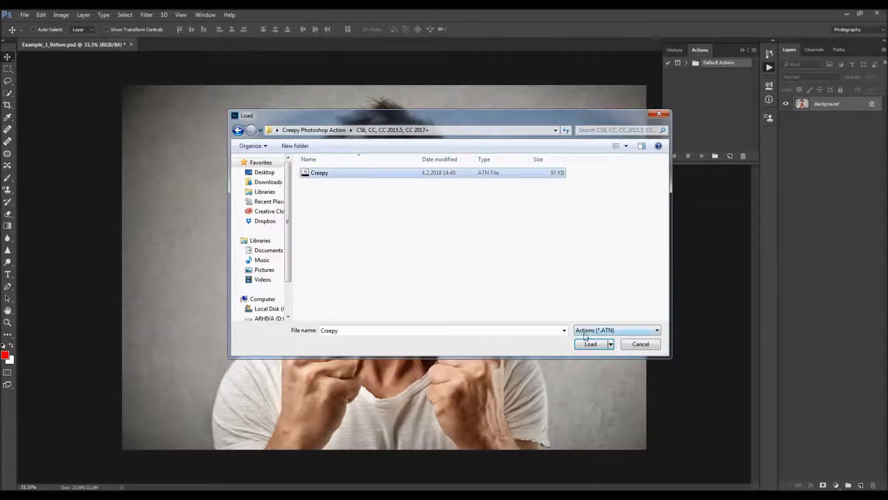
pyautogui.click(594, 344)
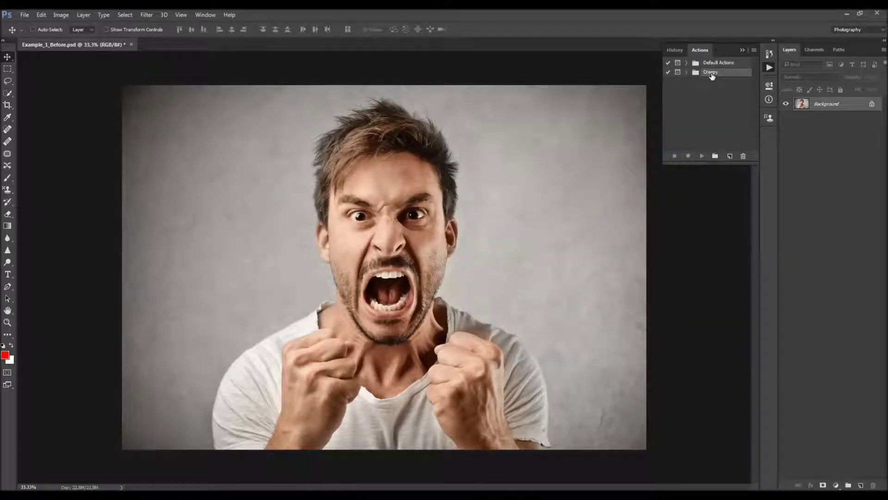
pyautogui.click(686, 72)
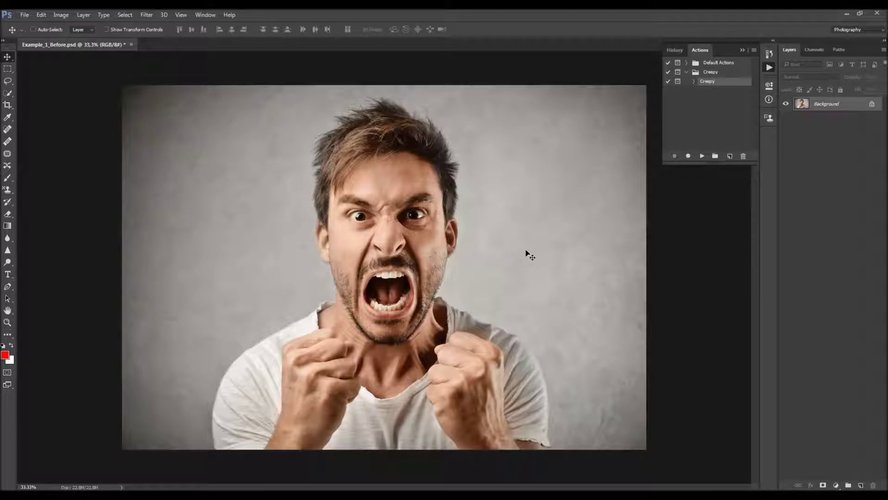
# Load the Creepy_Brushes file from the Creepy Photoshop Action folder into the Brush tool's presets
pyautogui.press('b')
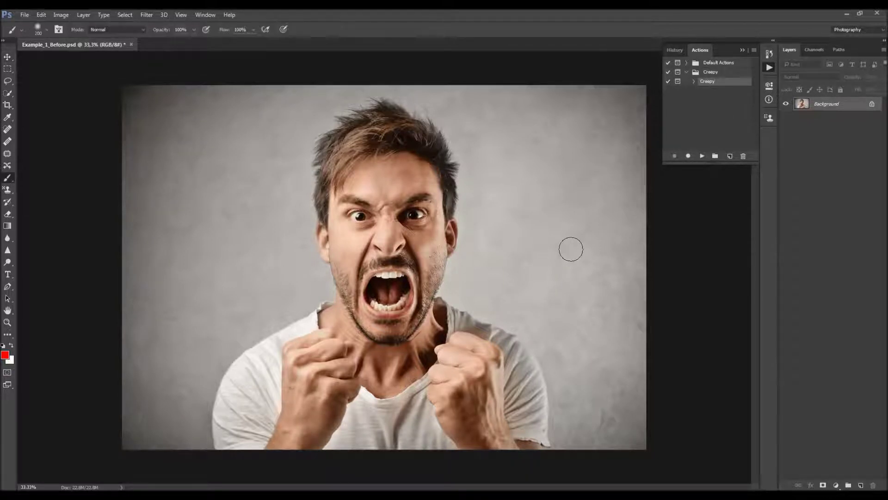
pyautogui.rightClick(518, 151)
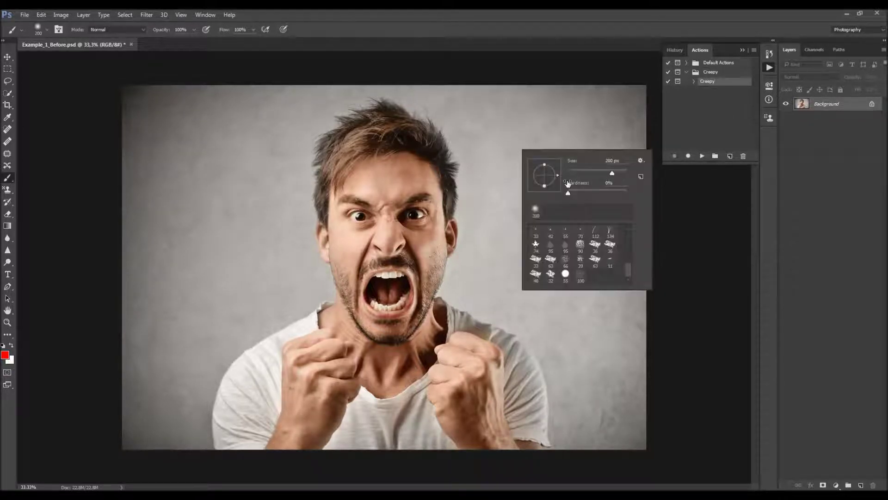
pyautogui.click(641, 161)
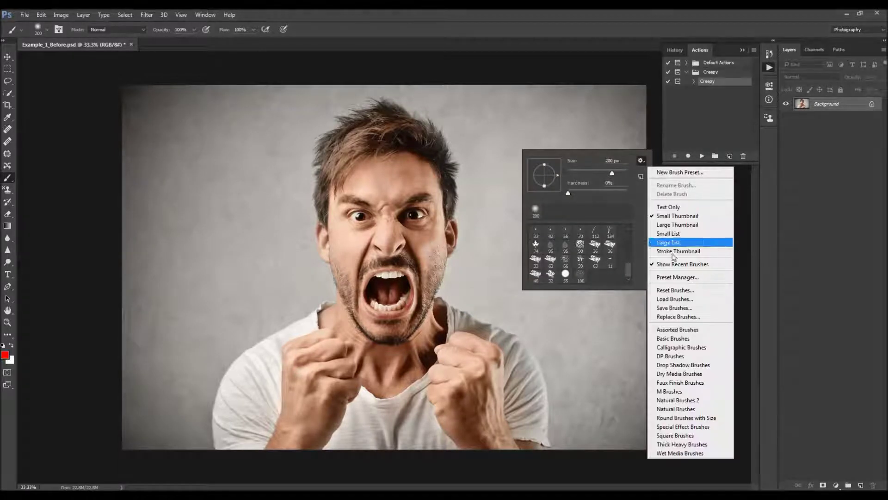
pyautogui.click(674, 298)
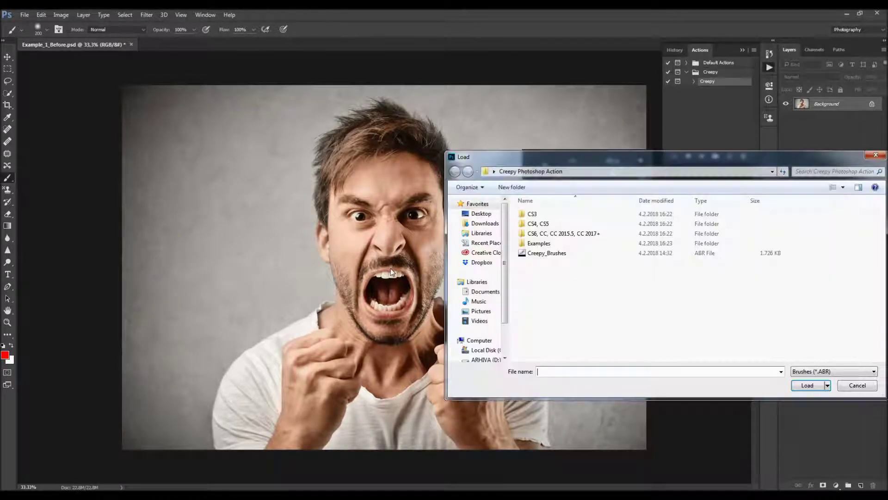
pyautogui.click(563, 255)
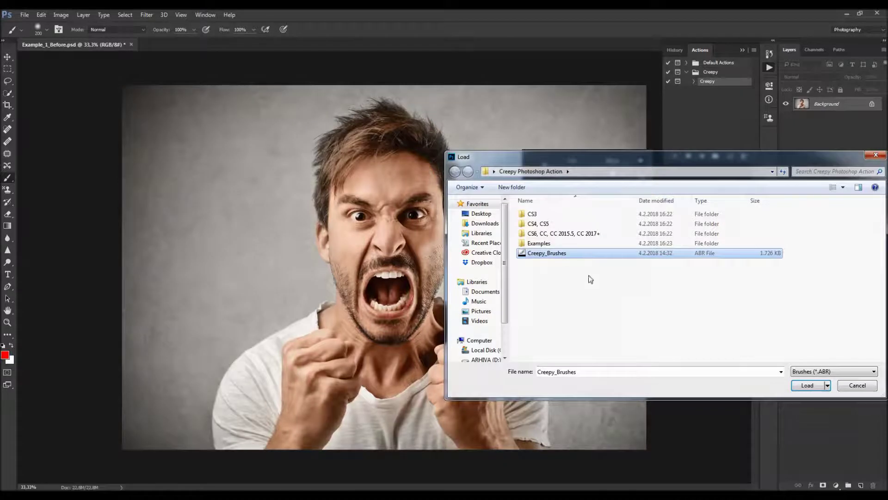
pyautogui.click(812, 386)
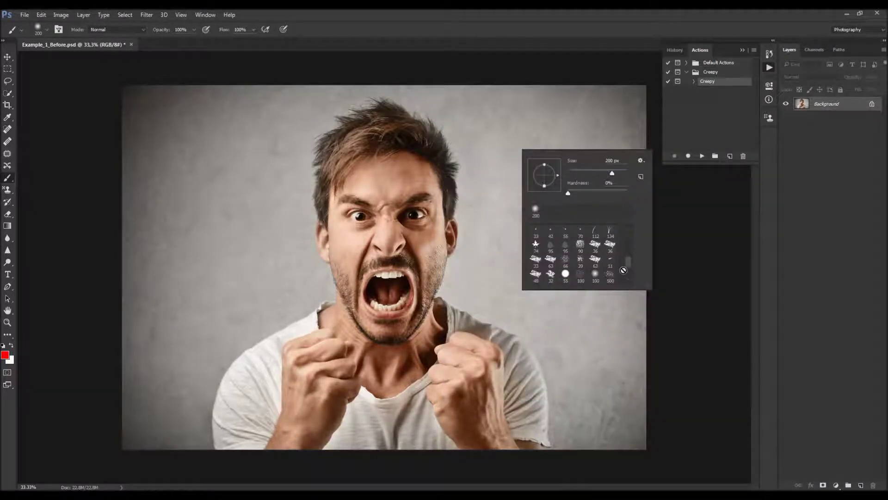
pyautogui.scroll(-3, 620, 267)
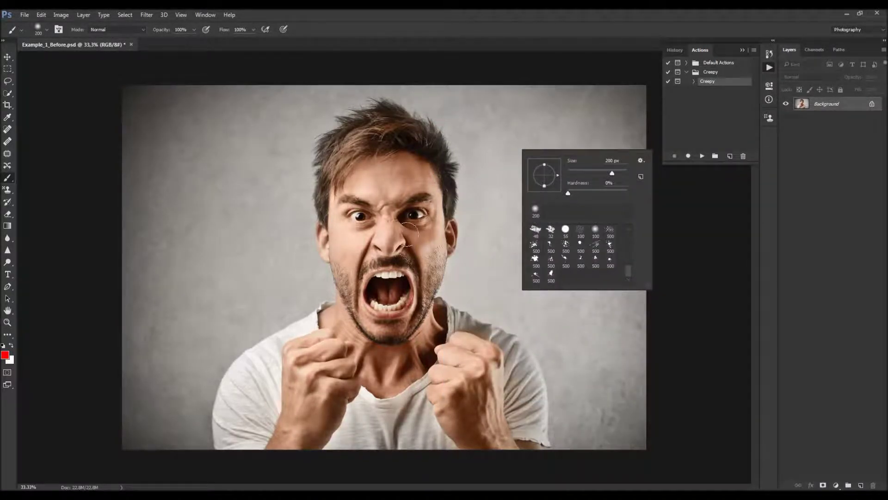
# Load the Creepy_Patterns file into the Pattern Stamp tool's pattern presets and return to the Move tool
pyautogui.click(7, 190)
pyautogui.click(7, 189)
pyautogui.click(51, 197)
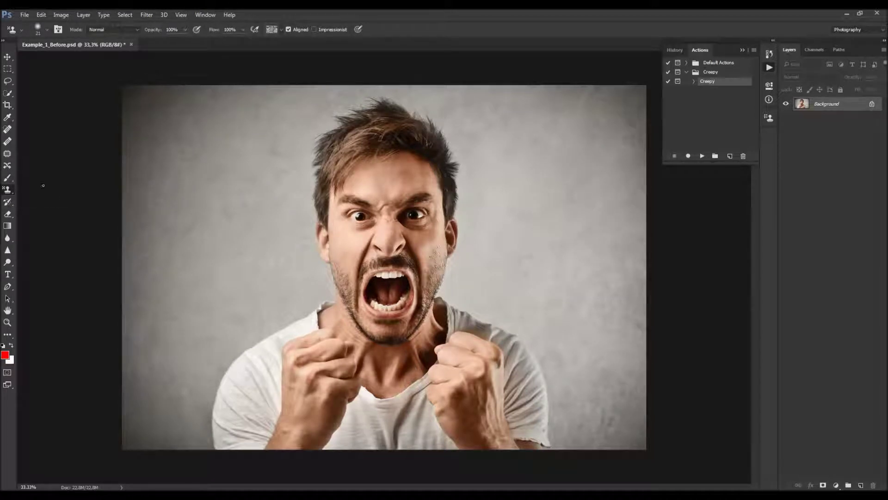
pyautogui.click(281, 29)
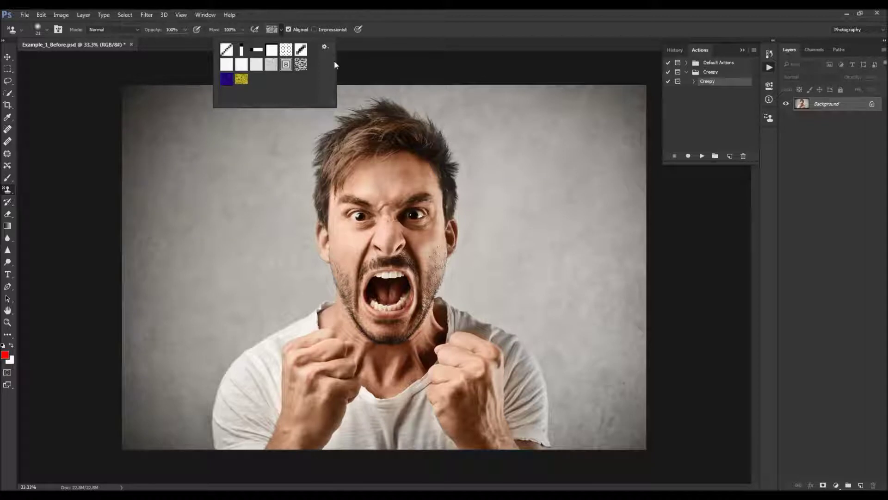
pyautogui.click(325, 47)
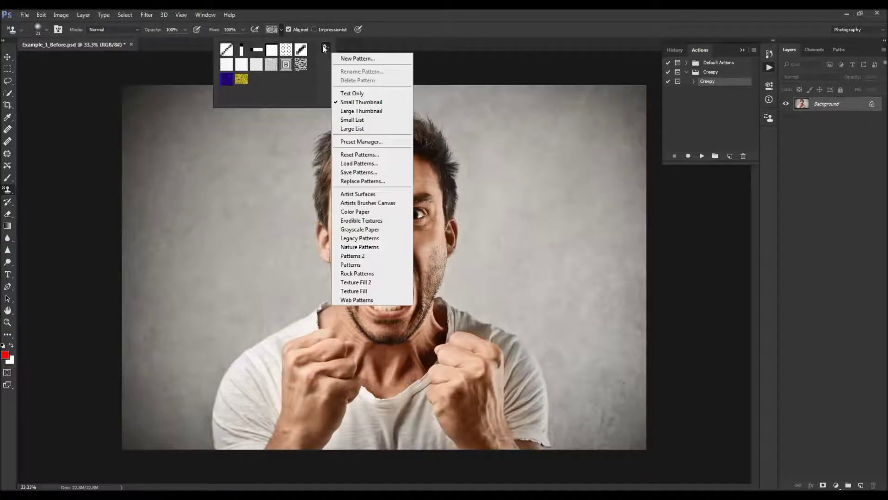
pyautogui.click(364, 165)
pyautogui.click(326, 143)
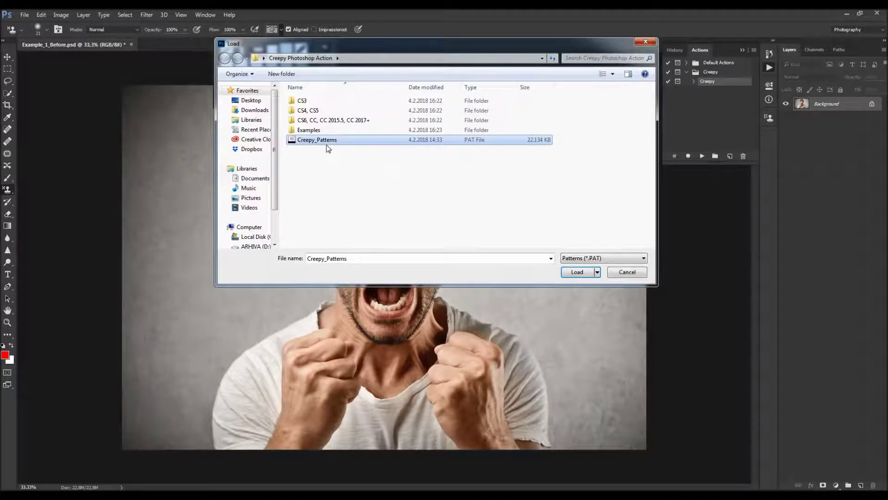
pyautogui.click(578, 273)
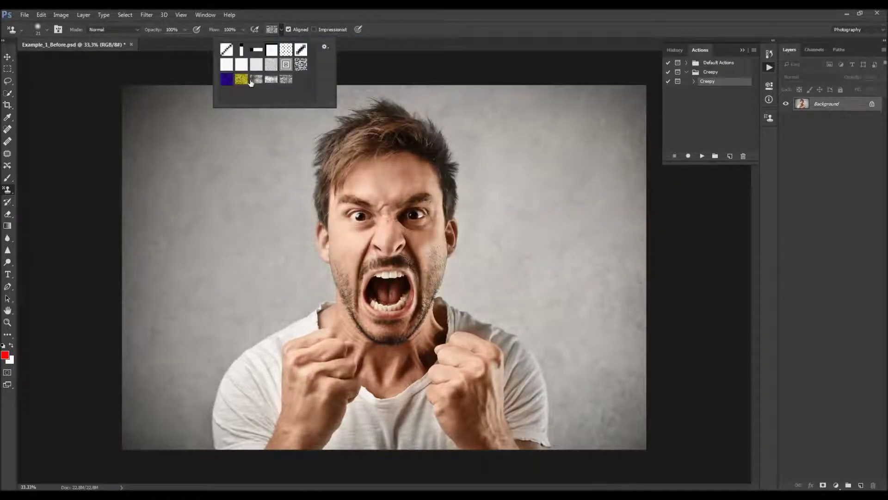
pyautogui.click(515, 37)
pyautogui.press('v')
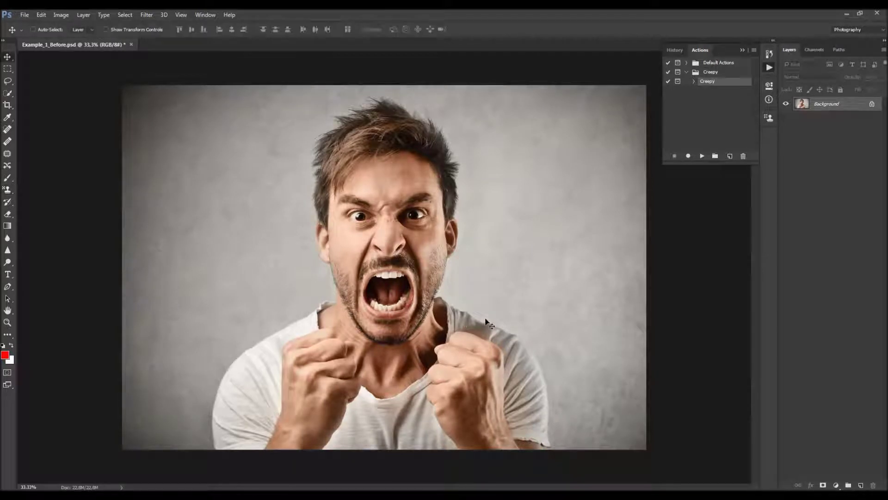
# Create a new layer named "brush" above the Background, with Normal mode and 100% opacity
pyautogui.click(83, 15)
pyautogui.moveTo(86, 23)
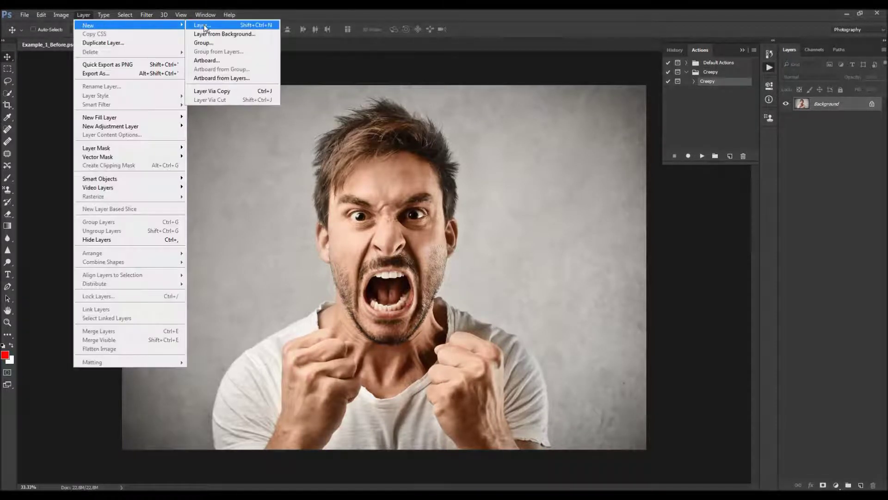
pyautogui.click(203, 24)
pyautogui.write('brush')
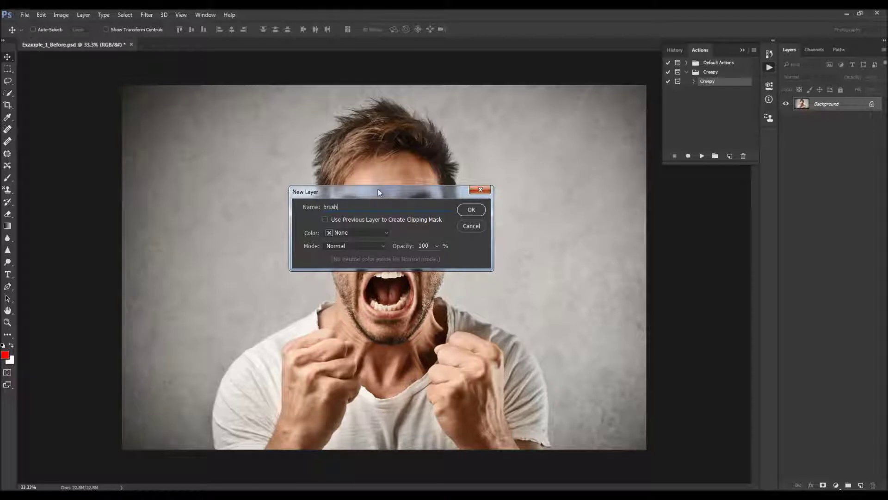
pyautogui.moveTo(353, 209); pyautogui.dragTo(275, 215)
pyautogui.click(472, 210)
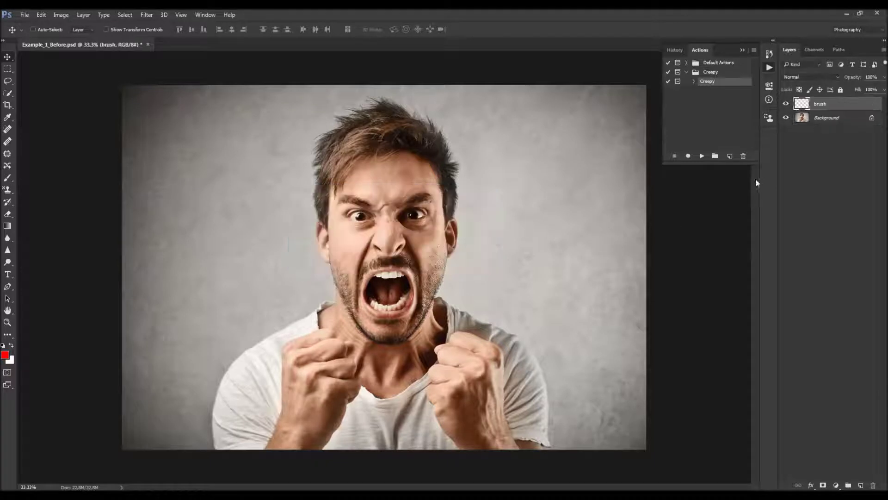
# Set up an enlarged soft round brush with a red foreground colour
pyautogui.scroll(1, 399, 279)
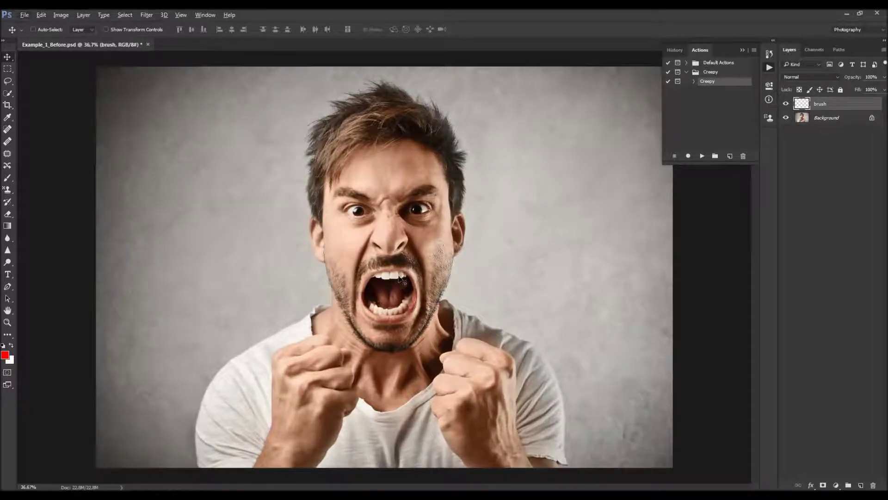
pyautogui.press('b')
pyautogui.rightClick(393, 232)
pyautogui.doubleClick(451, 315)
pyautogui.click(5, 355)
pyautogui.moveTo(716, 301); pyautogui.dragTo(715, 182)
pyautogui.click(797, 177)
pyautogui.press(']')
pyautogui.press(']')
# Try a red brush stroke down the man's nose on the brush layer and undo it
pyautogui.moveTo(391, 260)
pyautogui.mouseDown()
pyautogui.moveTo(389, 199)
pyautogui.moveTo(363, 195)
pyautogui.moveTo(356, 170)
pyautogui.moveTo(400, 186)
pyautogui.moveTo(407, 273)
pyautogui.moveTo(402, 122)
pyautogui.moveTo(428, 194)
pyautogui.moveTo(410, 278)
pyautogui.mouseUp()
pyautogui.hotkey('ctrl', 'z')
pyautogui.press('v')
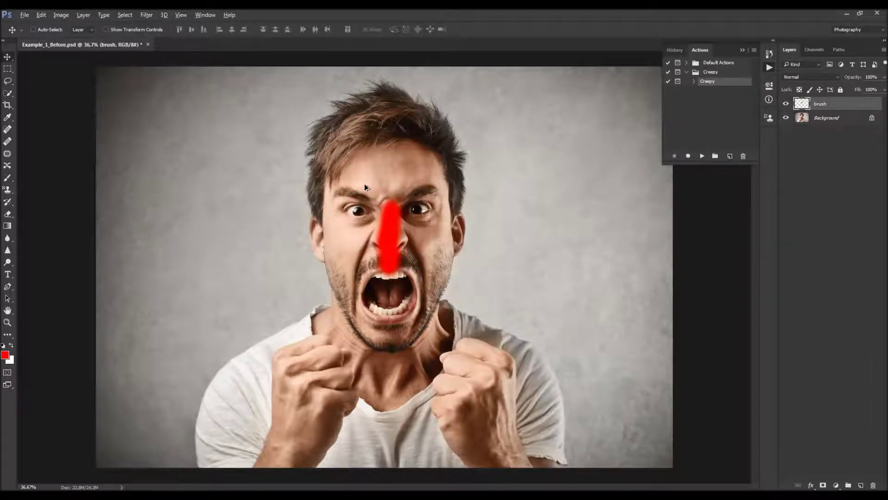
pyautogui.hotkey('ctrl', 'alt', 'z')
# Fit the whole photo in view and make the Background layer active
pyautogui.scroll(-3, 356, 176)
pyautogui.hotkey('ctrl', '+')
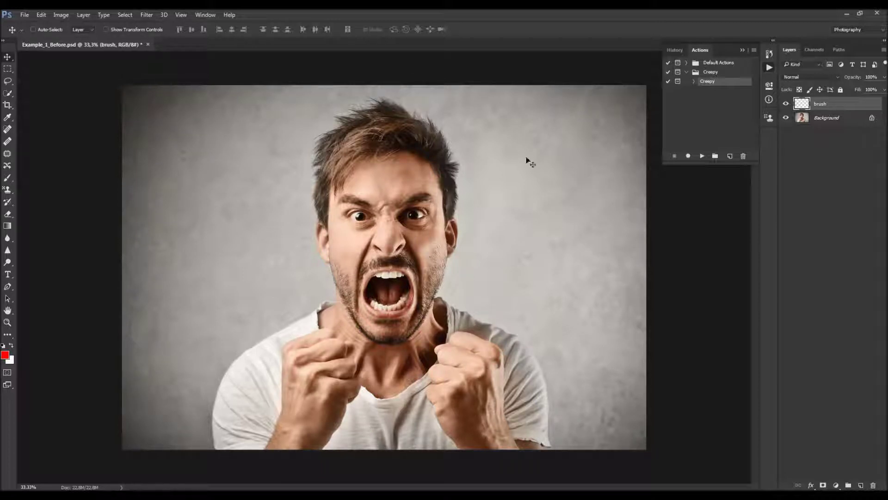
pyautogui.click(846, 120)
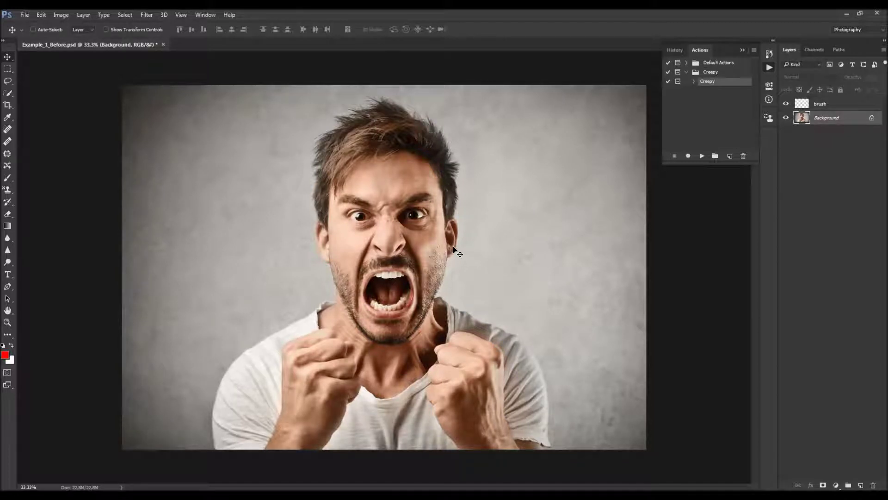
# Select the grey backdrop around the man with the Quick Selection tool on the Background layer
pyautogui.click(8, 93)
pyautogui.moveTo(612, 429)
pyautogui.mouseDown()
pyautogui.moveTo(589, 344)
pyautogui.moveTo(501, 151)
pyautogui.moveTo(326, 94)
pyautogui.moveTo(231, 159)
pyautogui.moveTo(176, 287)
pyautogui.mouseUp()
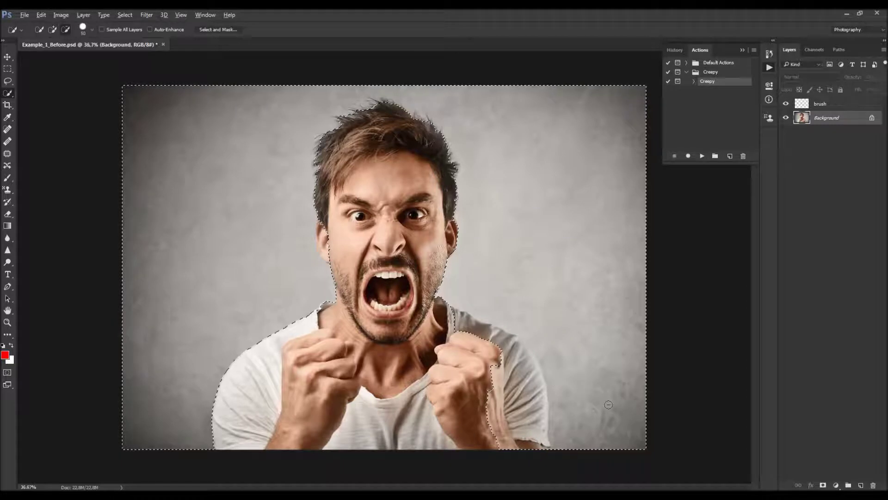
# Refine the backdrop selection to exclude the fist, wrist and sleeve on the photo's right side, following the shoulder edge
pyautogui.scroll(3, 562, 400)
pyautogui.scroll(-2, 571, 381)
pyautogui.scroll(2, 540, 356)
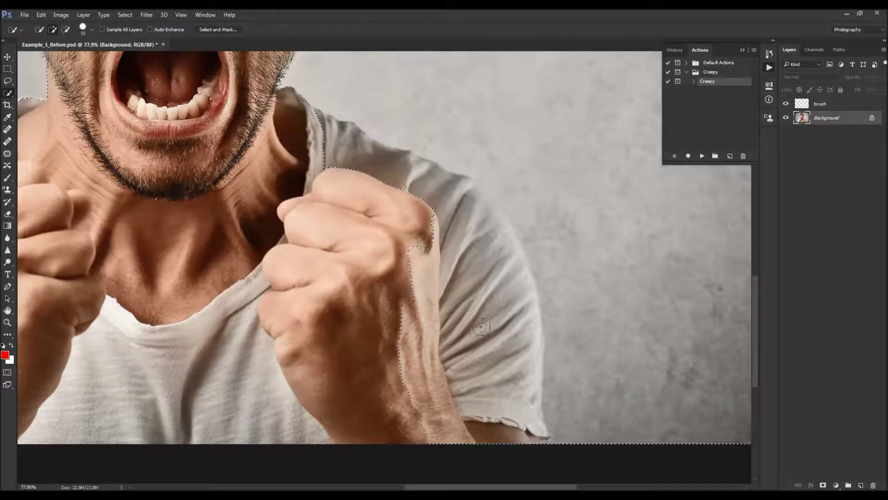
pyautogui.scroll(1, 481, 333)
pyautogui.moveTo(506, 453)
pyautogui.mouseDown()
pyautogui.moveTo(415, 429)
pyautogui.moveTo(405, 306)
pyautogui.moveTo(472, 333)
pyautogui.moveTo(495, 320)
pyautogui.moveTo(493, 280)
pyautogui.moveTo(461, 209)
pyautogui.moveTo(329, 141)
pyautogui.mouseUp()
pyautogui.scroll(5, 524, 399)
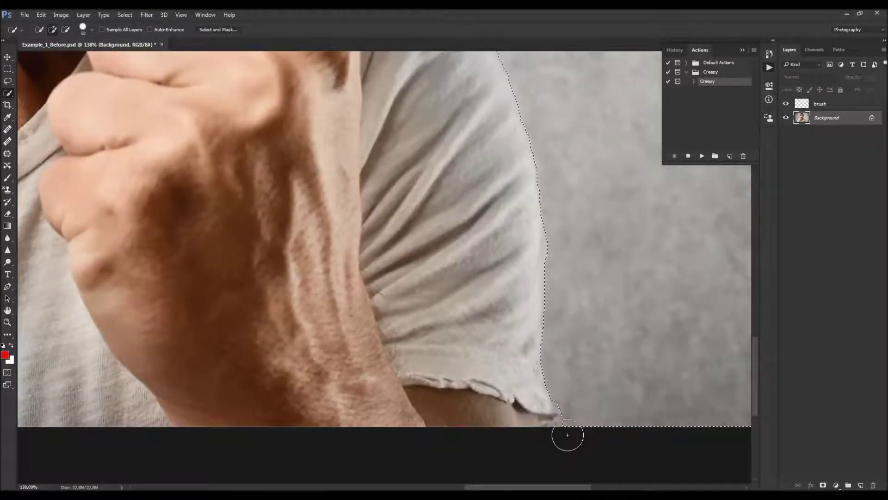
pyautogui.scroll(4, 531, 369)
pyautogui.scroll(2, 534, 374)
pyautogui.press('alt')
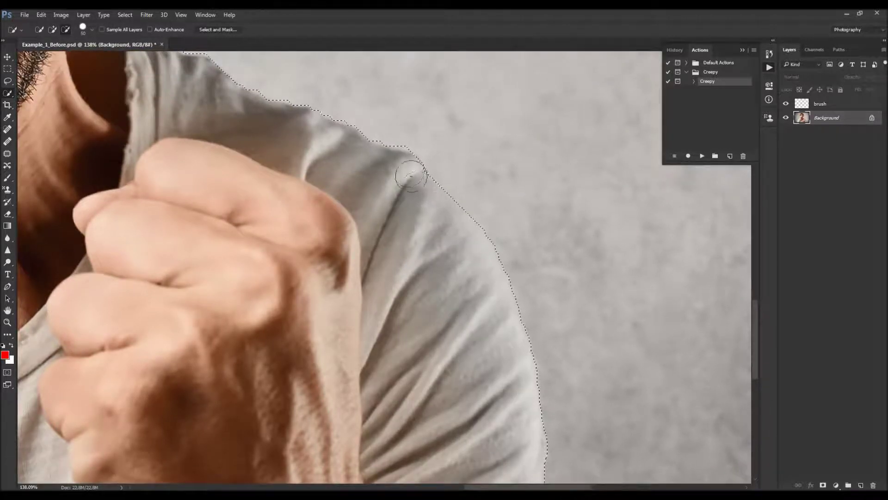
pyautogui.scroll(-3, 512, 193)
pyautogui.scroll(2, 471, 158)
pyautogui.scroll(-5, 509, 186)
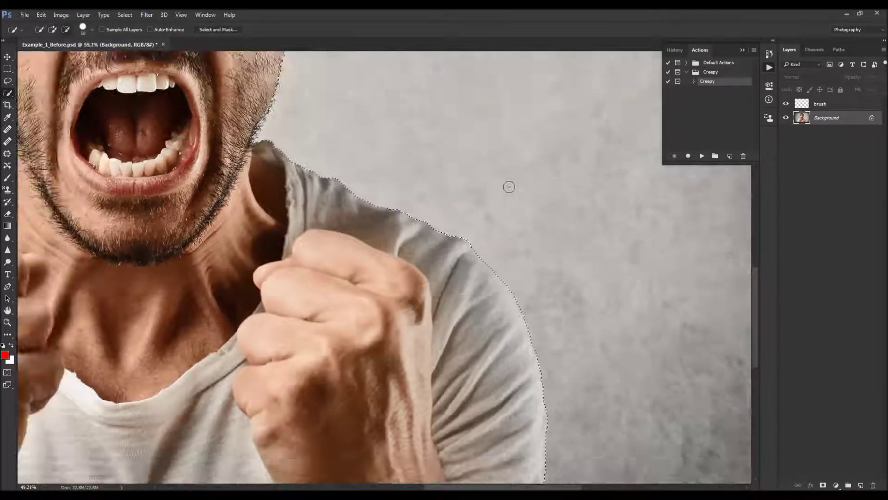
# Subtract the ear on the photo's right side from the backdrop selection, following its outer edge
pyautogui.scroll(3, 463, 186)
pyautogui.scroll(7, 386, 188)
pyautogui.scroll(1, 384, 185)
pyautogui.scroll(-1, 460, 396)
pyautogui.moveTo(493, 383); pyautogui.dragTo(507, 370)
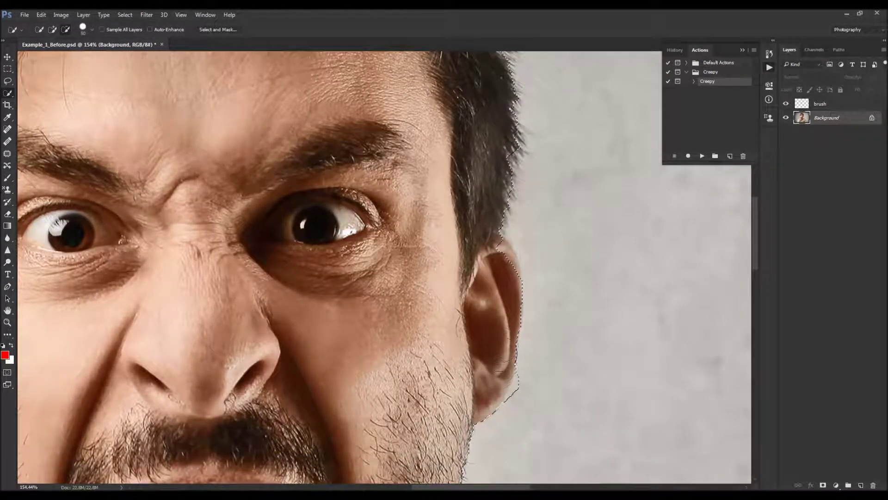
pyautogui.keyDown('alt'); pyautogui.moveTo(505, 303); pyautogui.dragTo(501, 265); pyautogui.keyUp('alt')
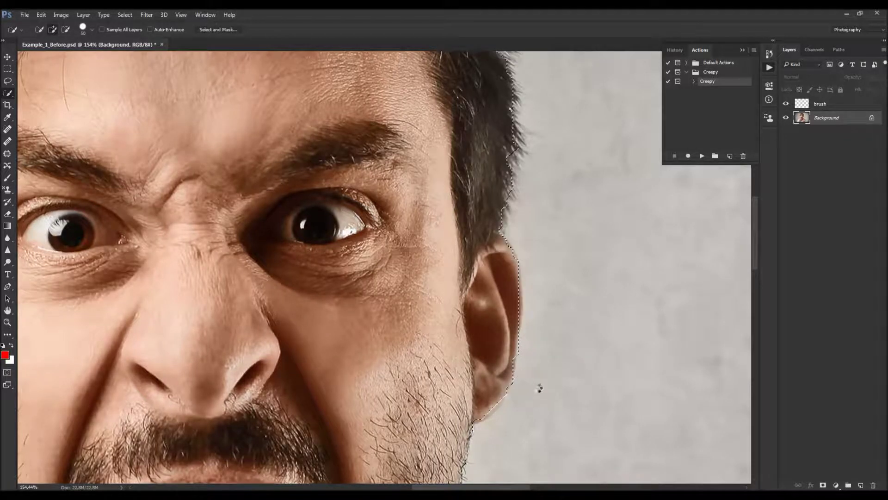
# Subtract the ear on the photo's left side from the backdrop selection
pyautogui.scroll(-3, 582, 369)
pyautogui.scroll(1, 460, 335)
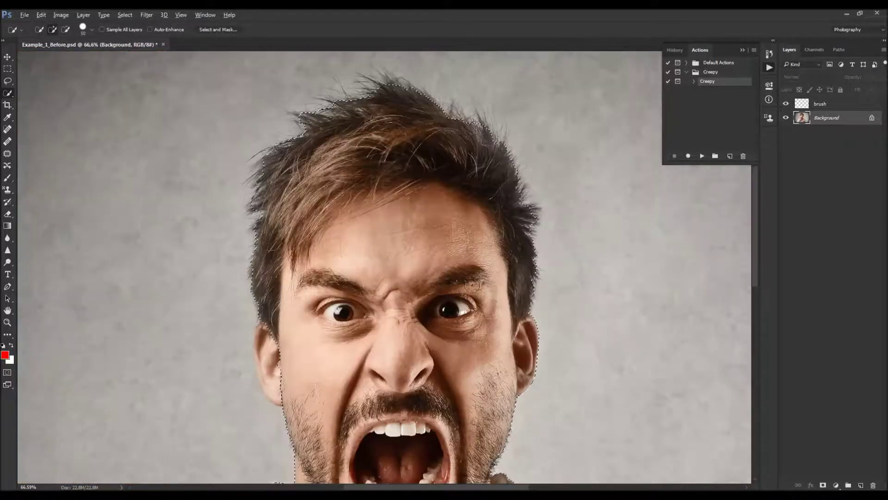
pyautogui.scroll(3, 218, 252)
pyautogui.scroll(2, 201, 241)
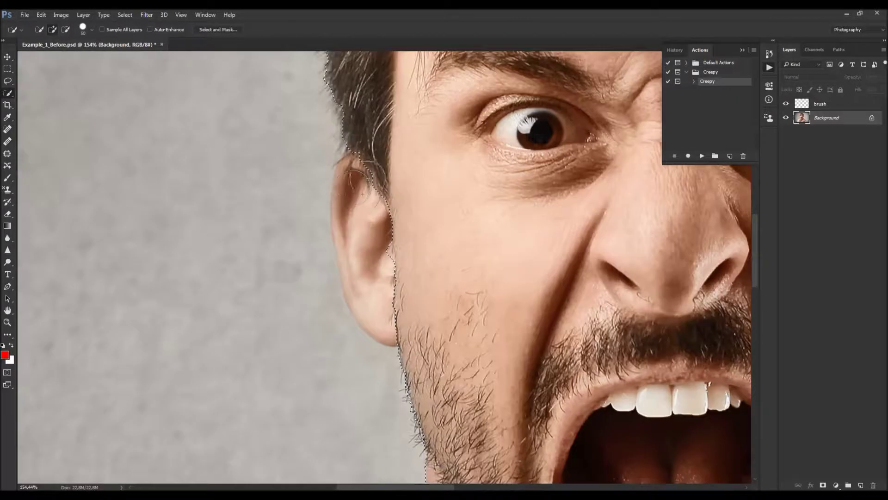
pyautogui.moveTo(355, 178)
pyautogui.mouseDown()
pyautogui.moveTo(382, 278)
pyautogui.moveTo(371, 277)
pyautogui.moveTo(352, 250)
pyautogui.moveTo(359, 175)
pyautogui.mouseUp()
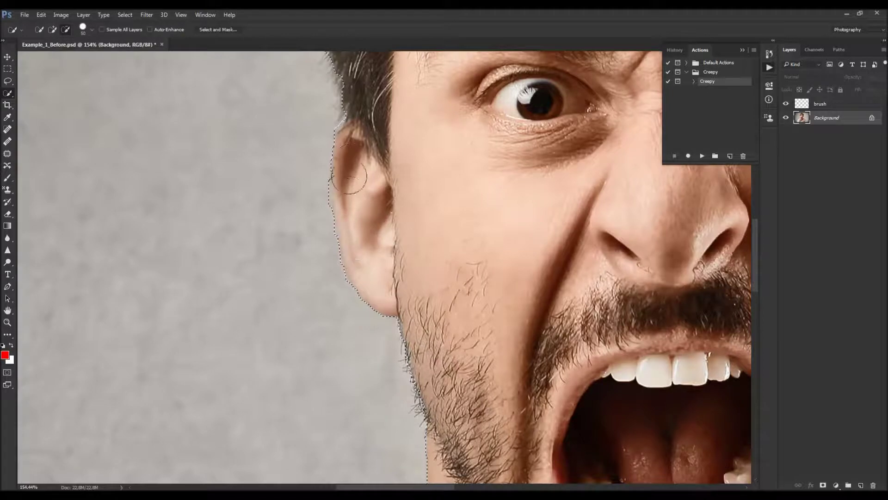
# Exclude the shirt collar beside the neck from the backdrop selection and tidy its edge with a smaller selection brush
pyautogui.scroll(5, 301, 292)
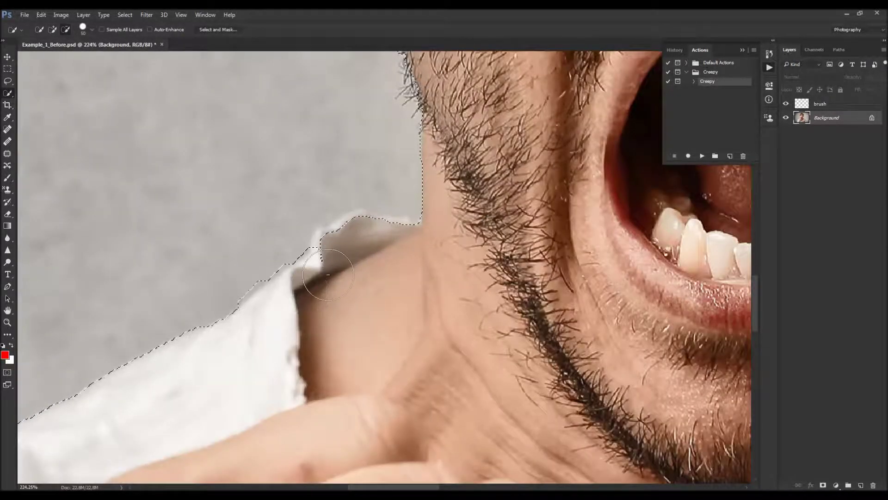
pyautogui.moveTo(328, 275); pyautogui.dragTo(338, 250)
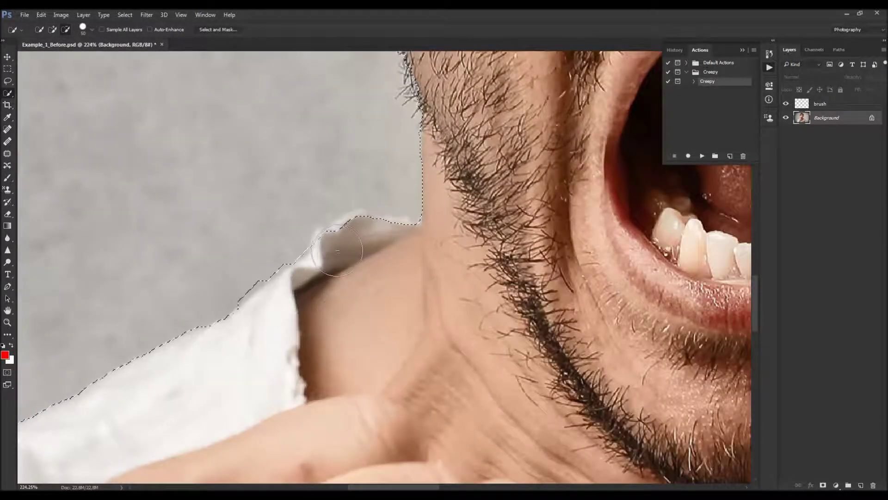
pyautogui.moveTo(417, 247); pyautogui.dragTo(417, 248)
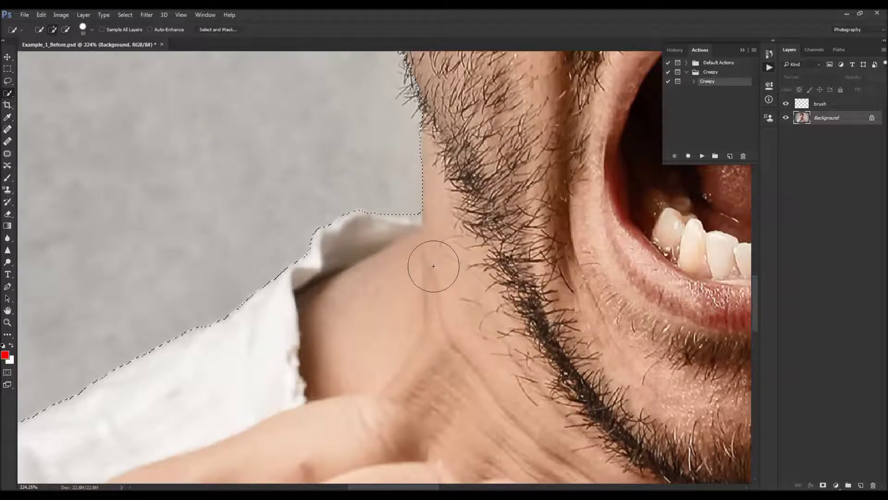
pyautogui.press('[')
pyautogui.press('[')
pyautogui.press('[')
pyautogui.press('[')
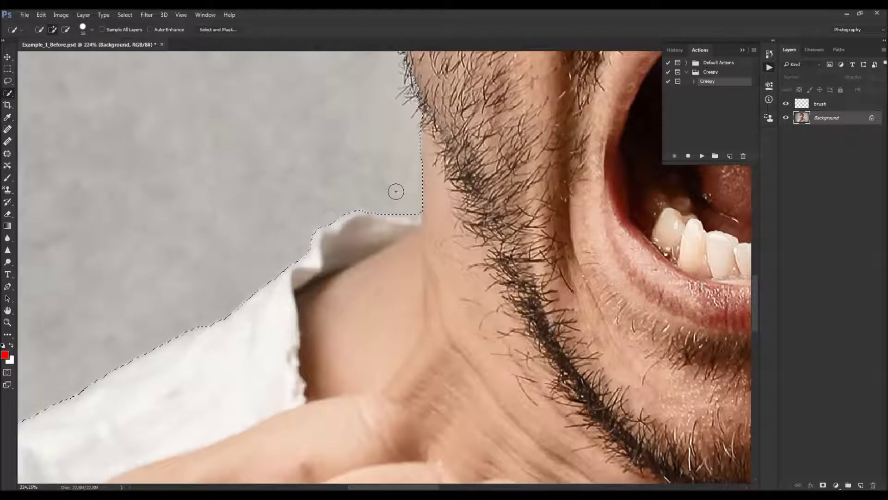
pyautogui.moveTo(399, 204); pyautogui.dragTo(413, 206)
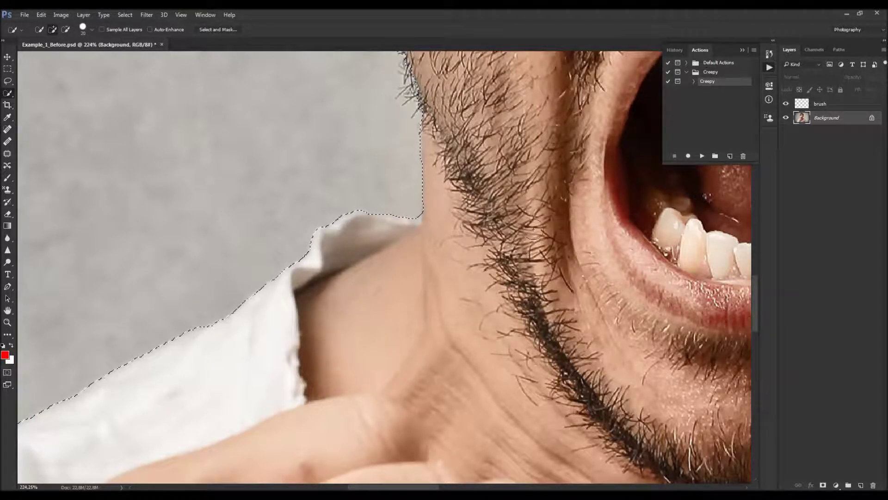
# Invert the backdrop selection so that the man is selected
pyautogui.scroll(-4, 427, 221)
pyautogui.scroll(-2, 427, 220)
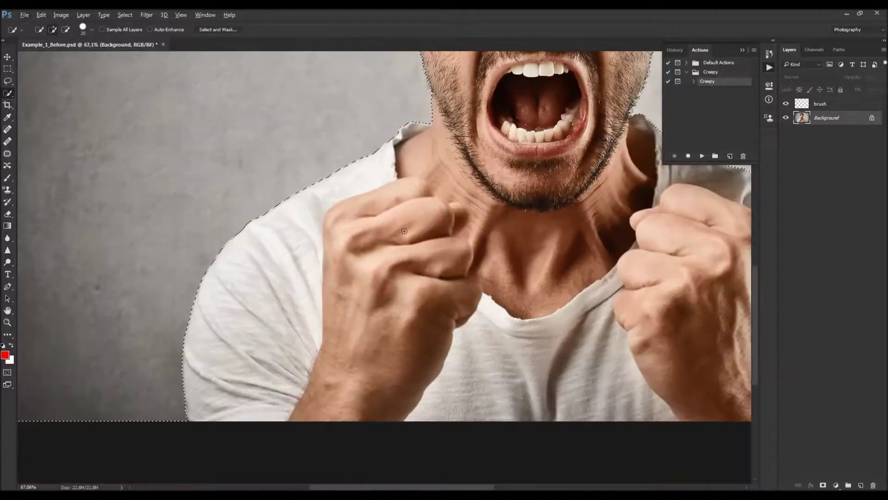
pyautogui.scroll(-2, 426, 221)
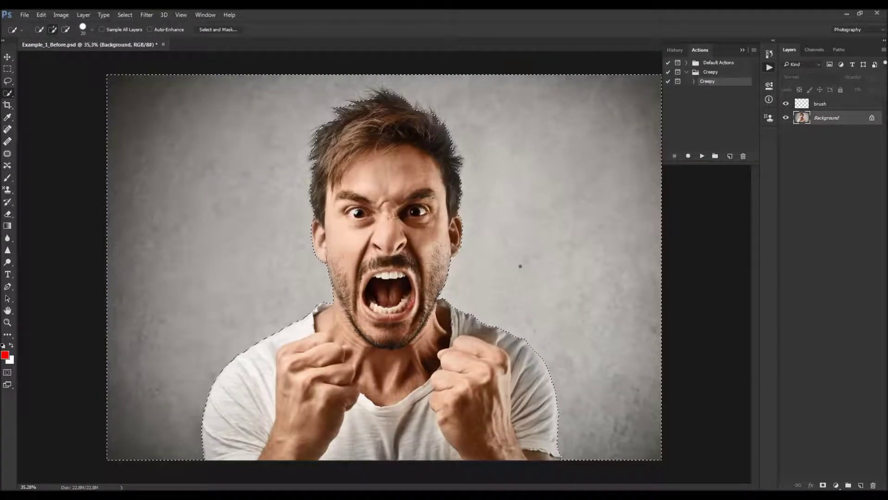
pyautogui.press('v')
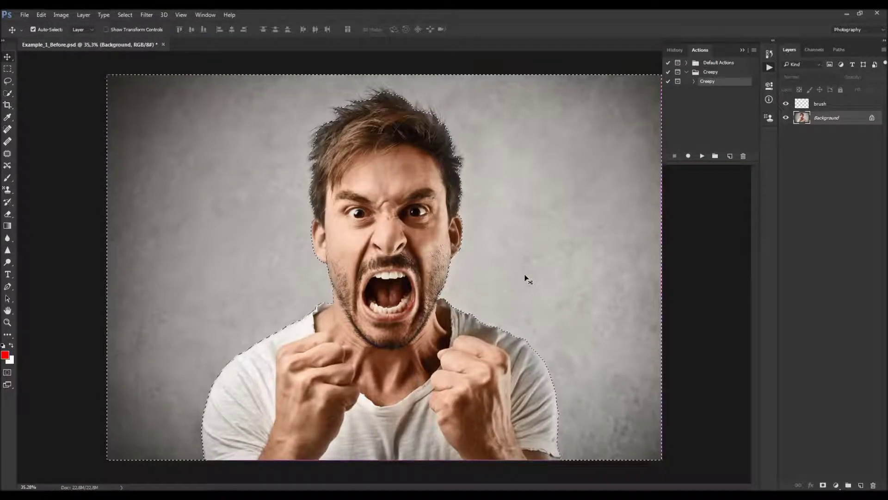
pyautogui.hotkey('ctrl', 'shift', 'i')
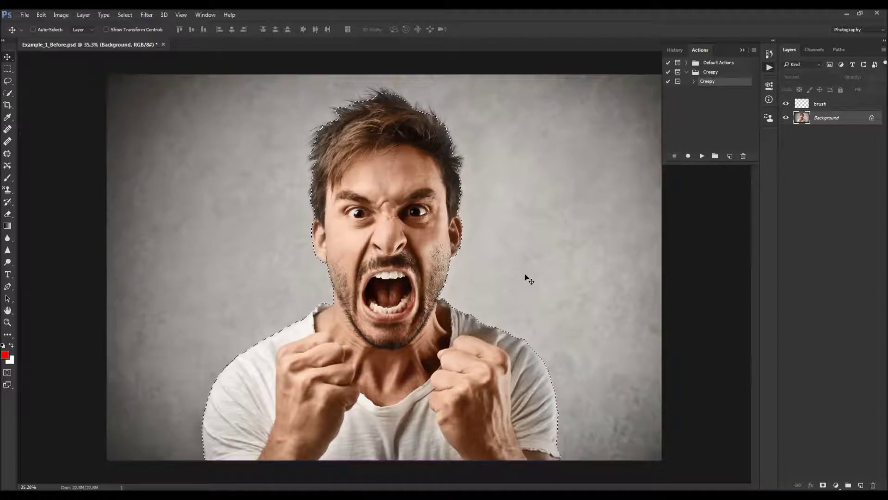
# Smooth the selection of the man with a sample radius of 5 pixels
pyautogui.click(125, 14)
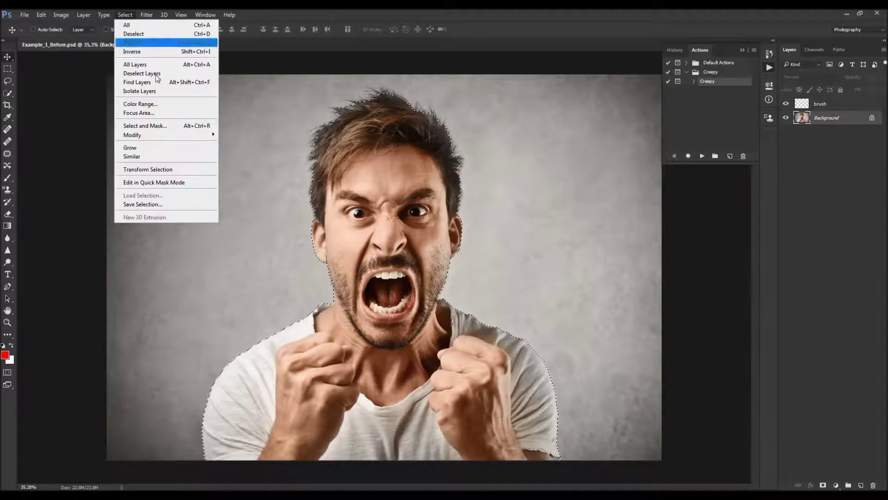
pyautogui.moveTo(169, 134)
pyautogui.click(233, 145)
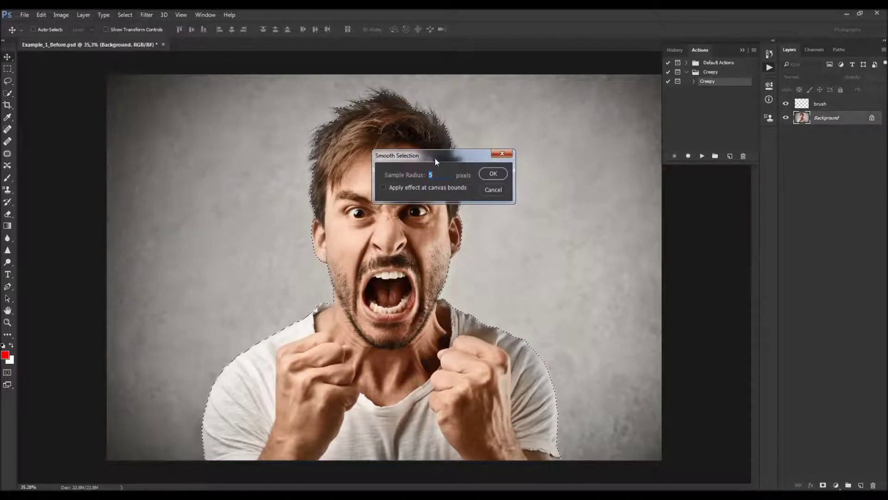
pyautogui.click(493, 175)
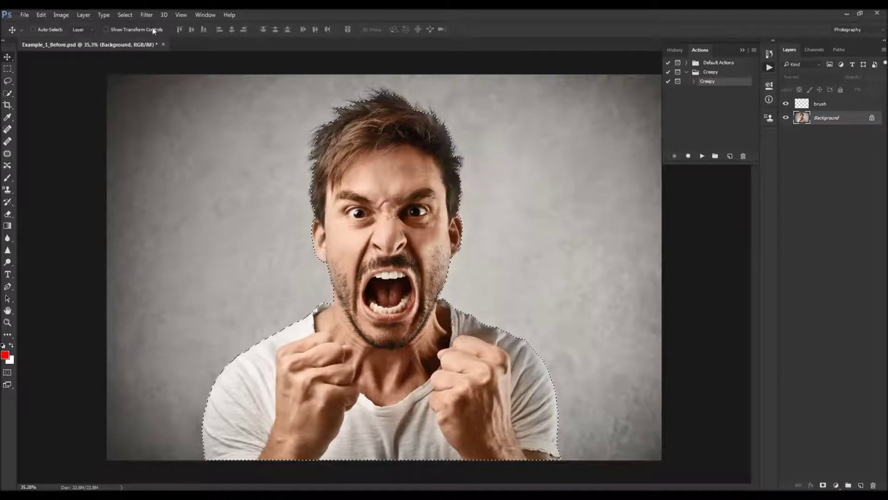
# Contract the selection of the man using the preset amount
pyautogui.click(125, 15)
pyautogui.moveTo(159, 135)
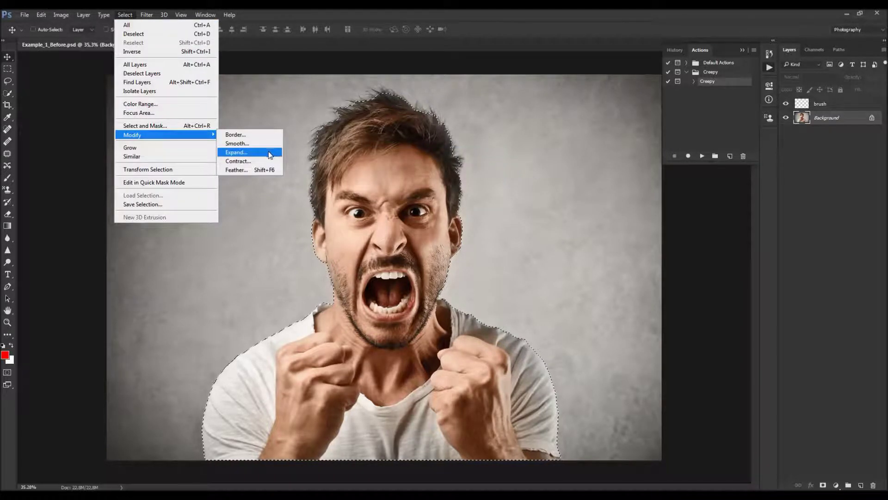
pyautogui.click(252, 161)
pyautogui.click(490, 174)
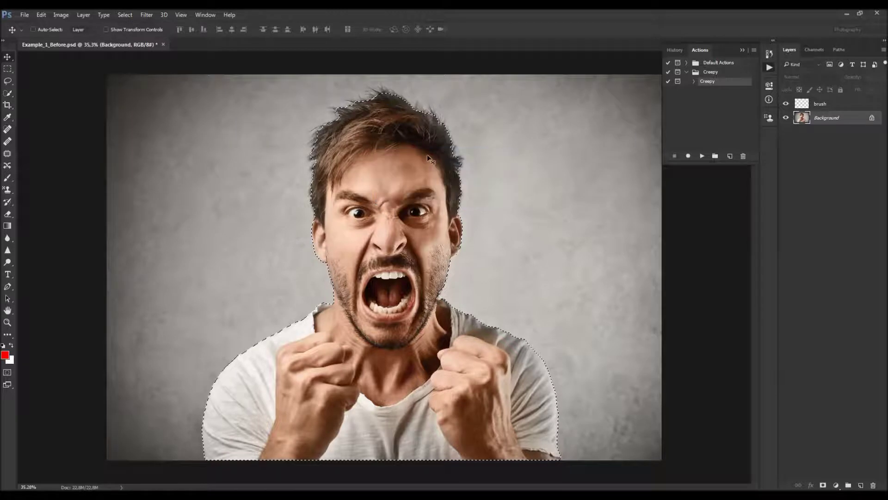
# Feather the selection of the man with a radius of 2 pixels
pyautogui.click(126, 14)
pyautogui.moveTo(152, 134)
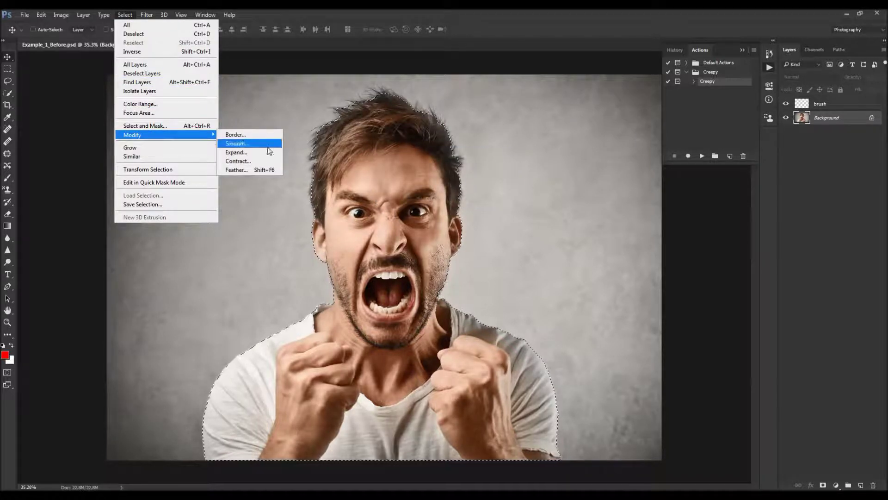
pyautogui.click(252, 170)
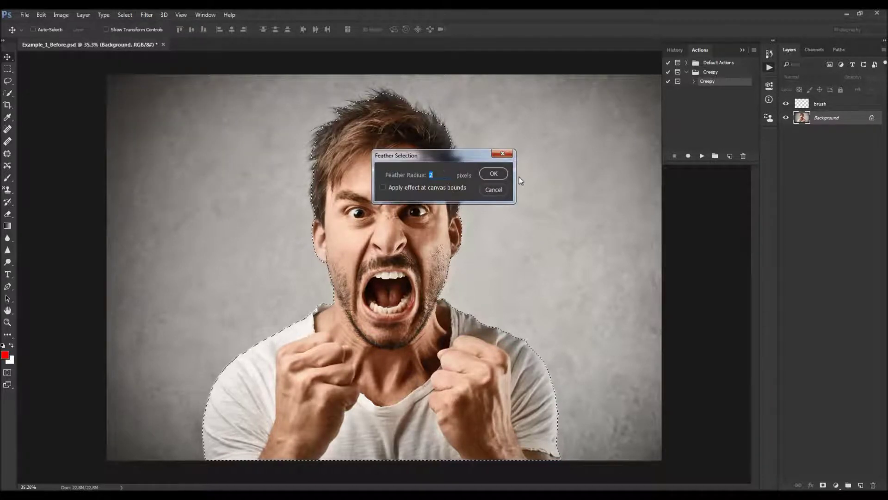
pyautogui.press('Return')
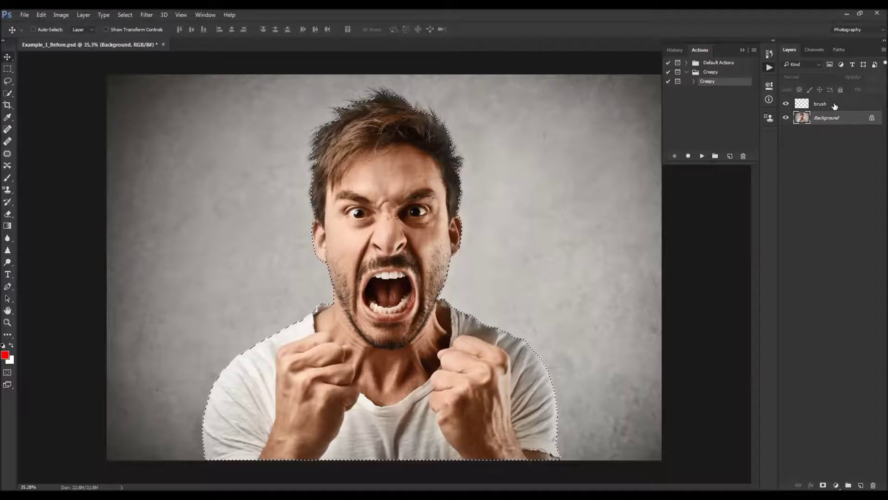
# Fill the selected man with the red foreground colour on the brush layer and deselect
pyautogui.click(819, 104)
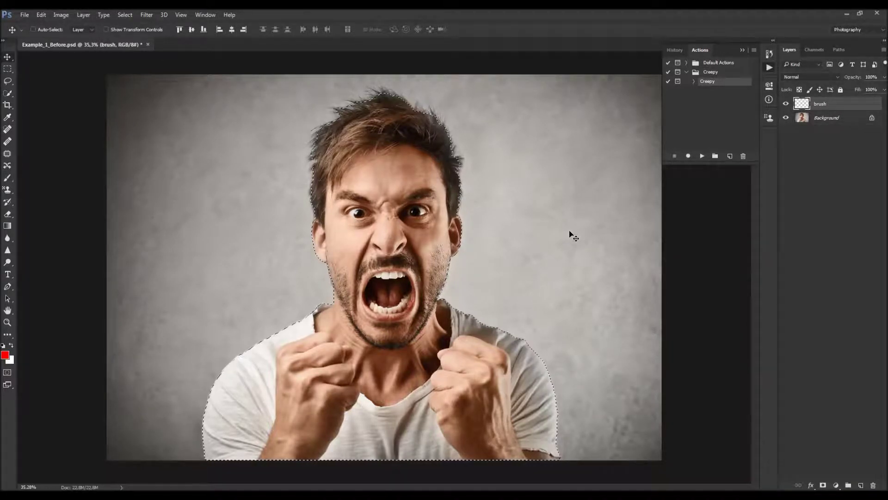
pyautogui.hotkey('shift', 'F5')
pyautogui.moveTo(152, 129); pyautogui.dragTo(409, 163)
pyautogui.click(447, 179)
pyautogui.hotkey('ctrl', 'd')
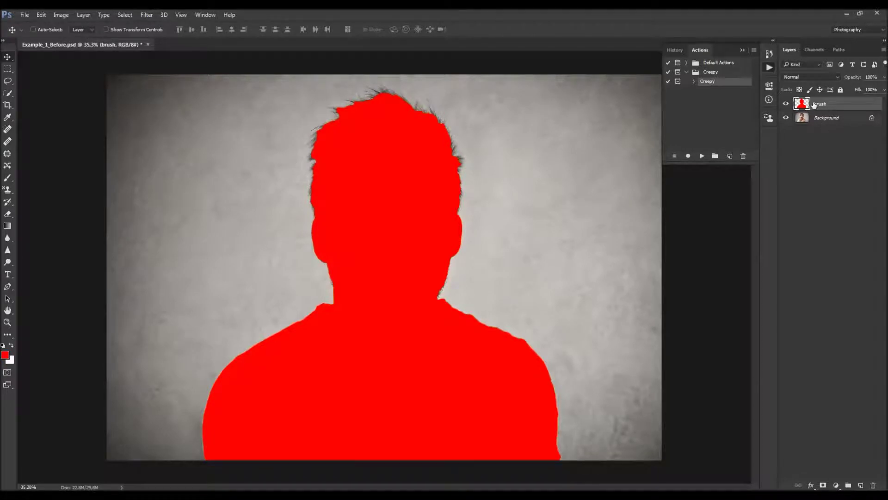
# Try moving the red silhouette aside, undo the move, and toggle the brush layer's visibility off and on
pyautogui.moveTo(329, 189); pyautogui.dragTo(396, 183)
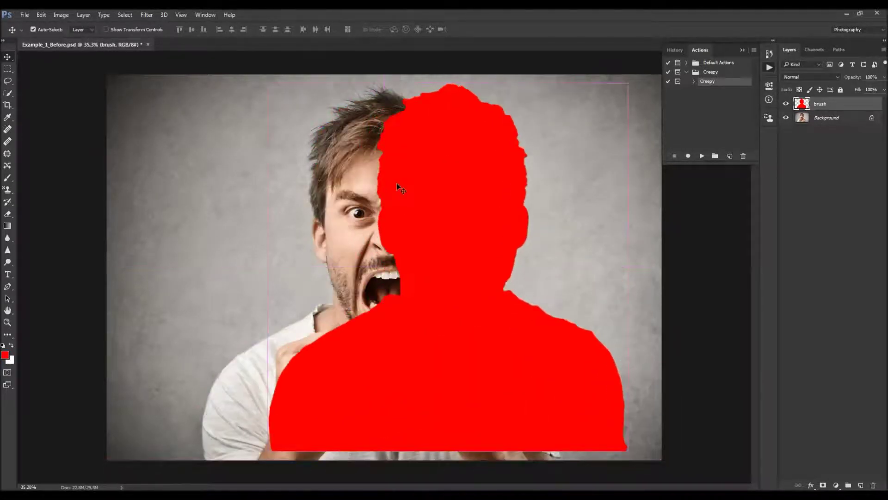
pyautogui.hotkey('ctrl', 'z')
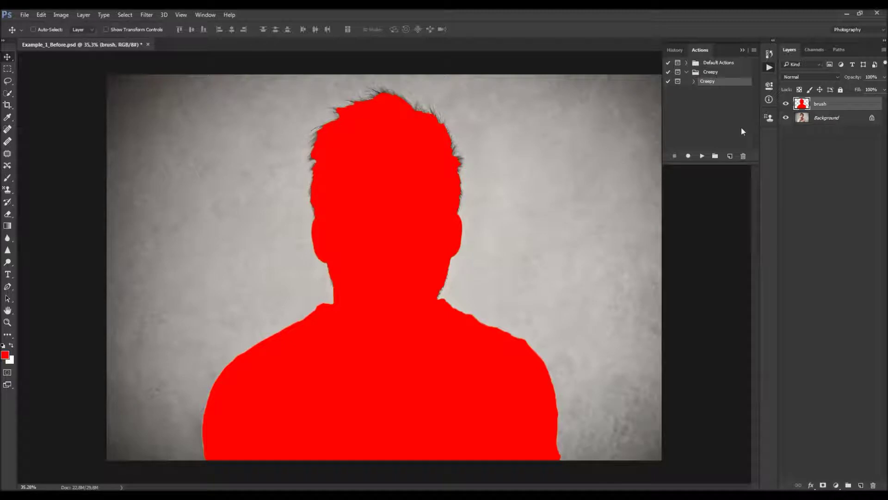
pyautogui.click(786, 105)
pyautogui.click(786, 104)
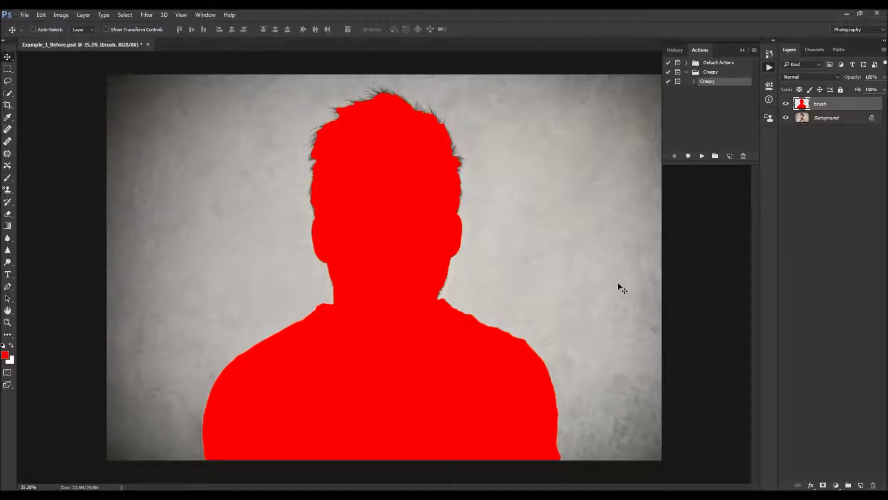
# Play the Creepy action up to its eye-brushing pause and dismiss the instruction message
pyautogui.click(711, 156)
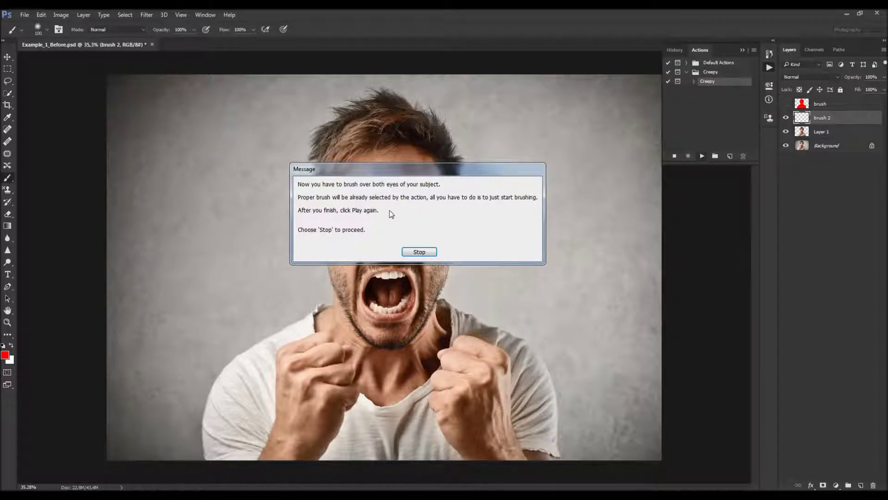
pyautogui.click(419, 252)
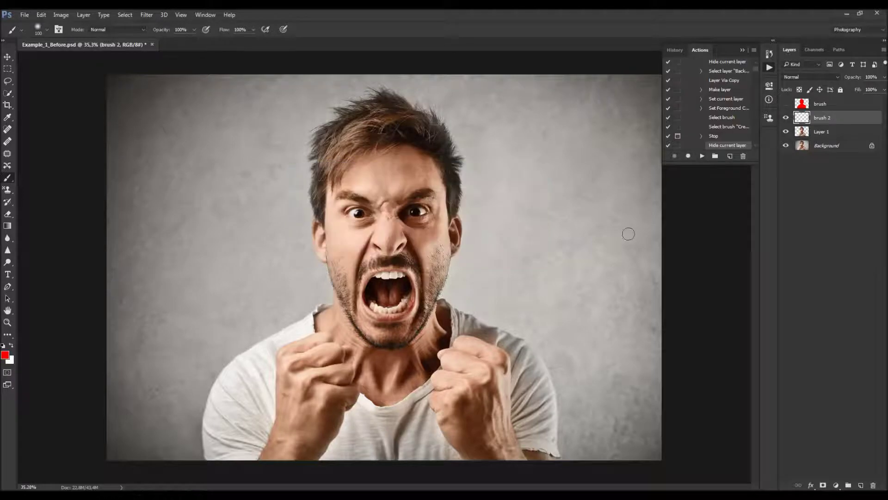
# Paint the visible eyeball of the man's left eye red on the "brush 2" layer, using a reduced brush size
pyautogui.scroll(3, 374, 207)
pyautogui.scroll(6, 374, 207)
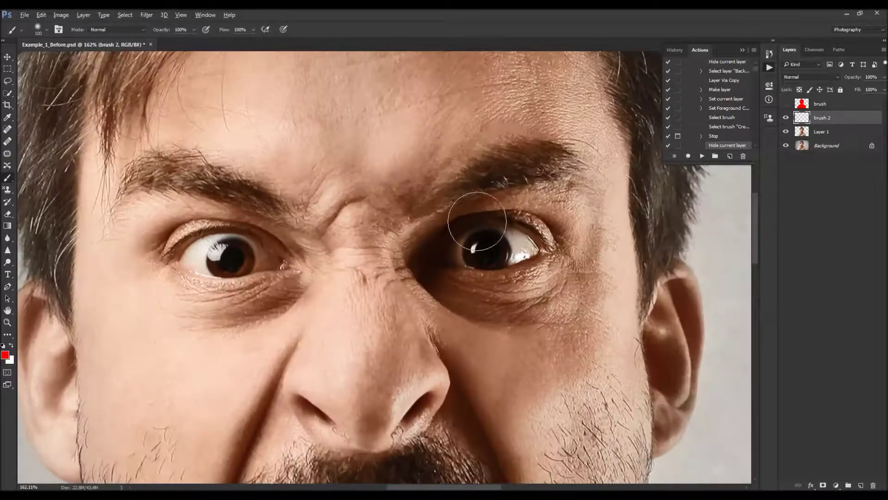
pyautogui.press('[')
pyautogui.press('[')
pyautogui.press('[')
pyautogui.press('[')
pyautogui.press('[')
pyautogui.press('[')
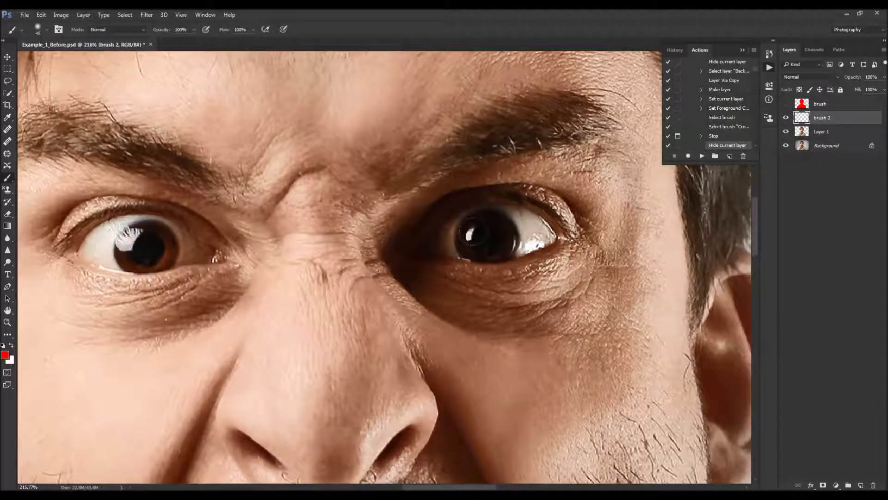
pyautogui.press('[')
pyautogui.scroll(2, 497, 229)
pyautogui.press('[')
pyautogui.moveTo(468, 238)
pyautogui.mouseDown()
pyautogui.moveTo(436, 238)
pyautogui.moveTo(452, 217)
pyautogui.moveTo(521, 209)
pyautogui.mouseUp()
pyautogui.press('[')
pyautogui.press(']')
pyautogui.moveTo(423, 231)
pyautogui.mouseDown()
pyautogui.moveTo(409, 254)
pyautogui.moveTo(485, 268)
pyautogui.moveTo(438, 258)
pyautogui.moveTo(536, 254)
pyautogui.moveTo(471, 267)
pyautogui.moveTo(552, 250)
pyautogui.moveTo(480, 220)
pyautogui.moveTo(549, 226)
pyautogui.moveTo(546, 218)
pyautogui.moveTo(575, 237)
pyautogui.moveTo(557, 243)
pyautogui.mouseUp()
pyautogui.press('[')
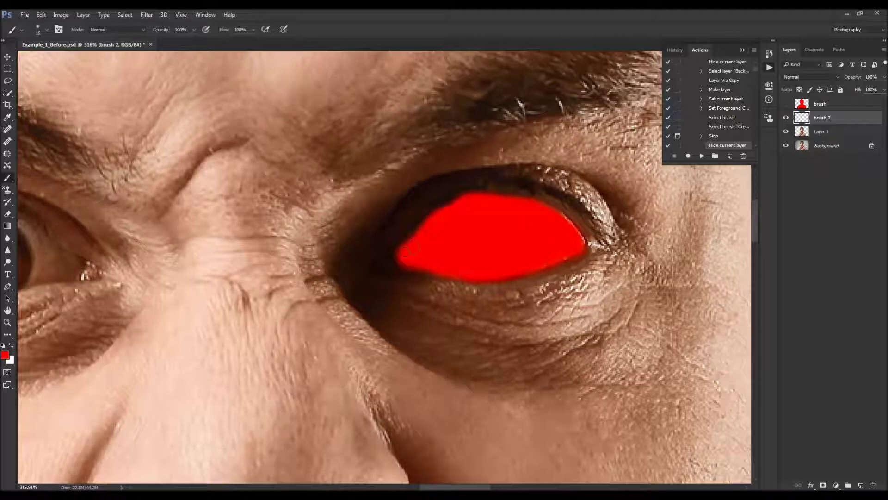
# Extend the red paint to a narrow point in the inner corner of the man's left eye
pyautogui.moveTo(402, 252)
pyautogui.mouseDown()
pyautogui.moveTo(376, 267)
pyautogui.moveTo(419, 273)
pyautogui.moveTo(402, 271)
pyautogui.mouseUp()
pyautogui.press(']')
pyautogui.scroll(3, 485, 252)
pyautogui.moveTo(341, 273)
pyautogui.mouseDown()
pyautogui.moveTo(373, 261)
pyautogui.moveTo(363, 266)
pyautogui.moveTo(425, 202)
pyautogui.mouseUp()
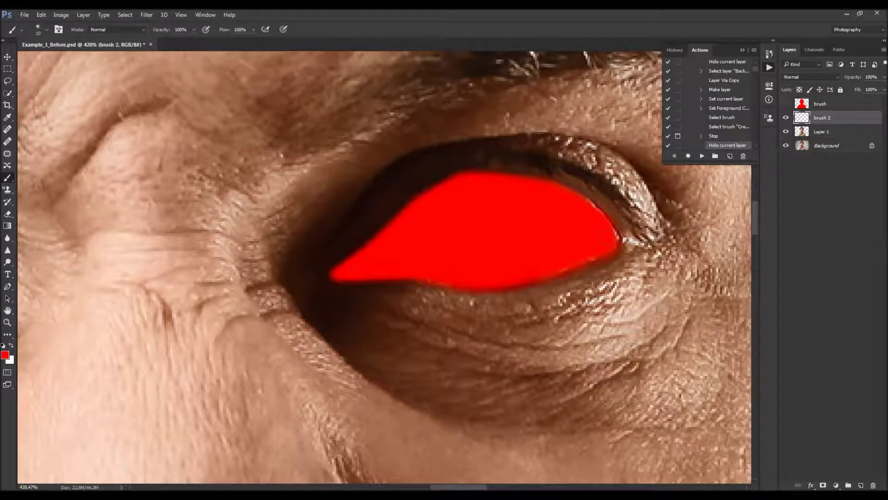
# Clean up the edges of the red paint on the left eye with a small eraser and check by toggling the "brush 2" layer
pyautogui.press('e')
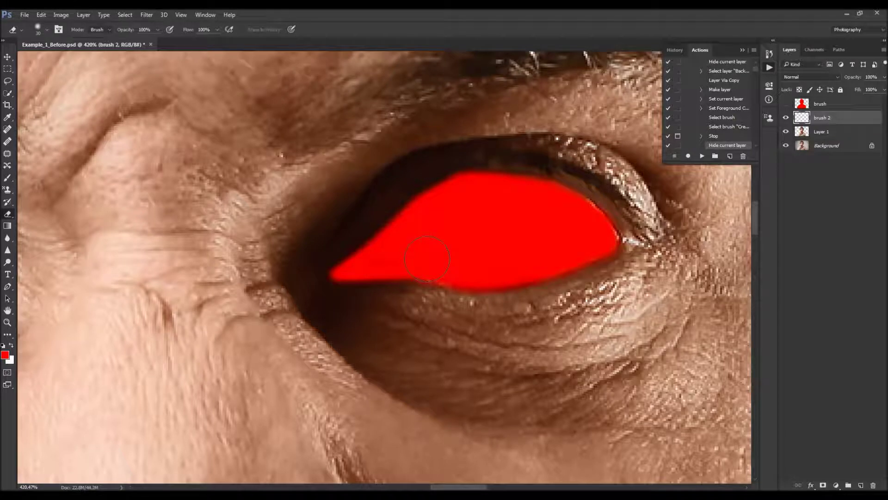
pyautogui.press(']')
pyautogui.rightClick(7, 214)
pyautogui.click(37, 214)
pyautogui.rightClick(424, 198)
pyautogui.click(471, 164)
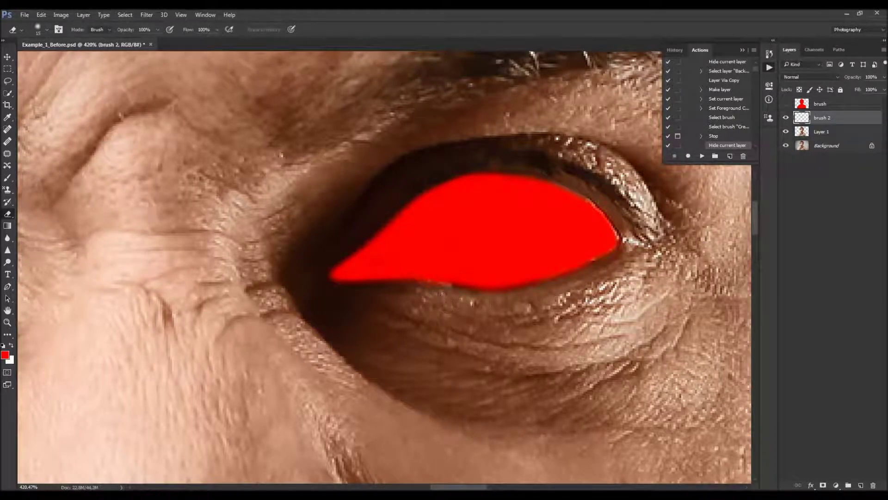
pyautogui.press('b')
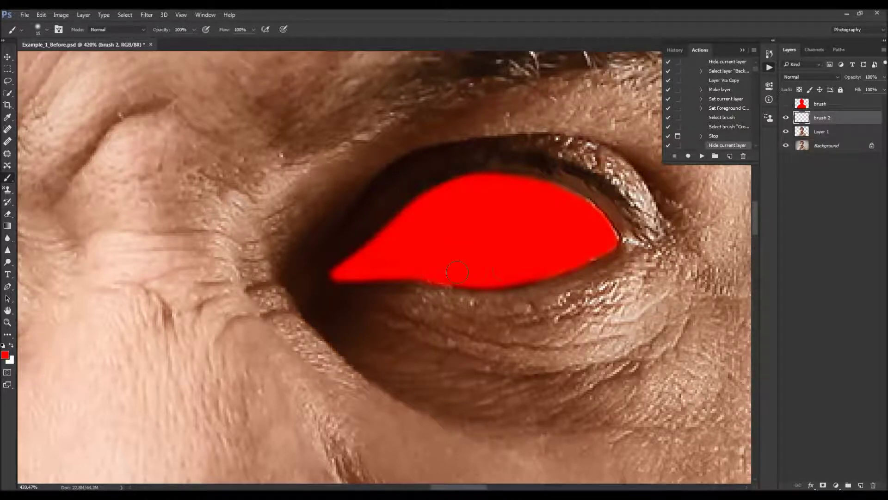
pyautogui.press('e')
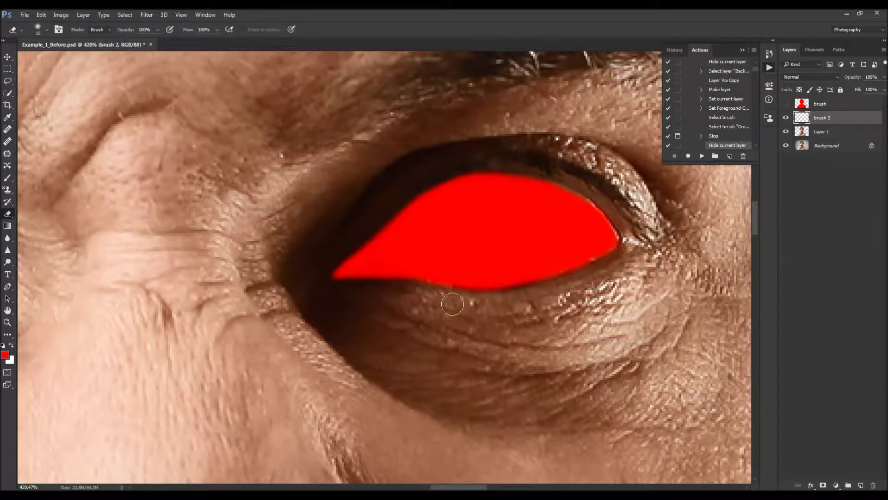
pyautogui.scroll(-6, 509, 248)
pyautogui.click(785, 118)
pyautogui.click(786, 118)
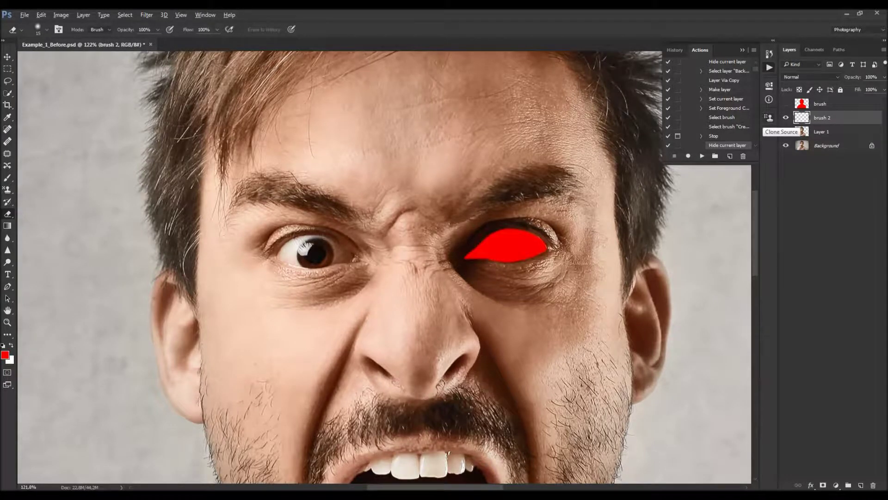
# Paint the man's right eye red on the "brush 2" layer, including both corners, and tidy the edge at the inner corner
pyautogui.scroll(6, 314, 252)
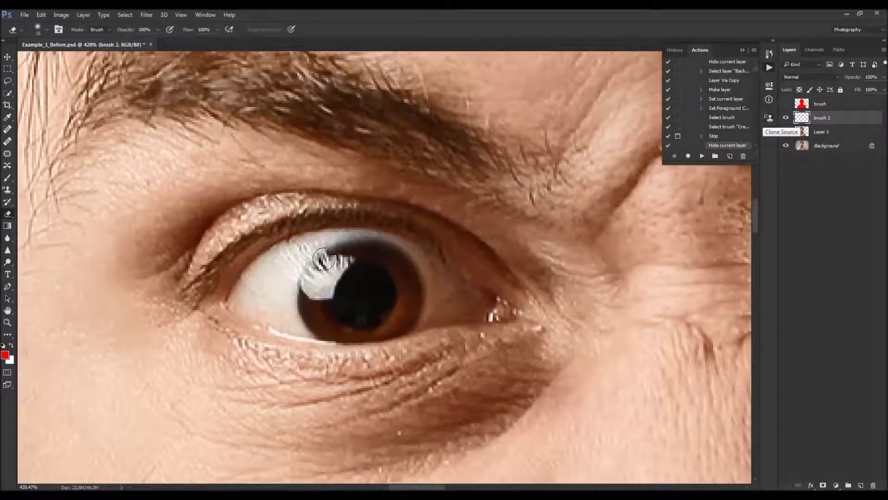
pyautogui.press('b')
pyautogui.moveTo(324, 260)
pyautogui.mouseDown()
pyautogui.moveTo(332, 275)
pyautogui.moveTo(289, 274)
pyautogui.moveTo(302, 264)
pyautogui.moveTo(291, 259)
pyautogui.moveTo(377, 245)
pyautogui.moveTo(405, 251)
pyautogui.moveTo(451, 289)
pyautogui.moveTo(310, 254)
pyautogui.moveTo(279, 267)
pyautogui.moveTo(314, 280)
pyautogui.moveTo(281, 307)
pyautogui.moveTo(294, 318)
pyautogui.moveTo(283, 316)
pyautogui.moveTo(395, 317)
pyautogui.moveTo(361, 319)
pyautogui.moveTo(368, 328)
pyautogui.moveTo(405, 319)
pyautogui.moveTo(421, 299)
pyautogui.moveTo(387, 277)
pyautogui.moveTo(292, 300)
pyautogui.moveTo(415, 289)
pyautogui.moveTo(433, 300)
pyautogui.moveTo(384, 312)
pyautogui.moveTo(390, 322)
pyautogui.moveTo(478, 304)
pyautogui.mouseUp()
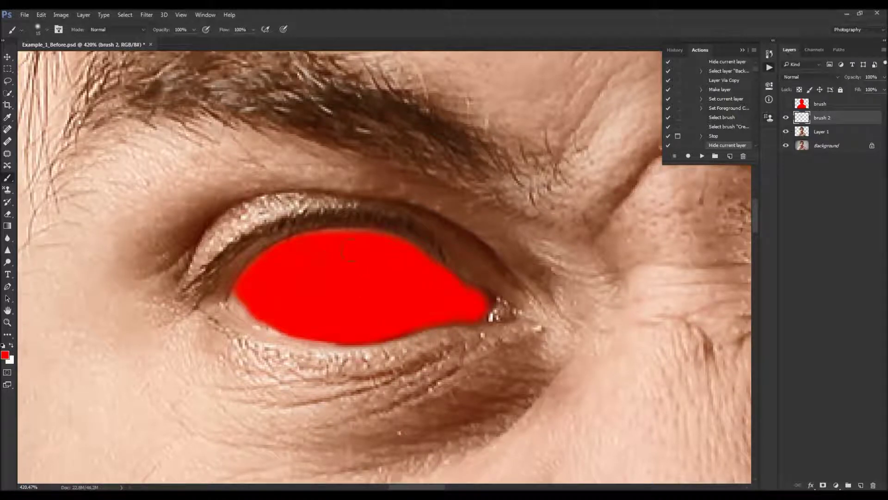
pyautogui.press('[')
pyautogui.moveTo(239, 297)
pyautogui.mouseDown()
pyautogui.moveTo(236, 306)
pyautogui.moveTo(259, 321)
pyautogui.moveTo(314, 330)
pyautogui.mouseUp()
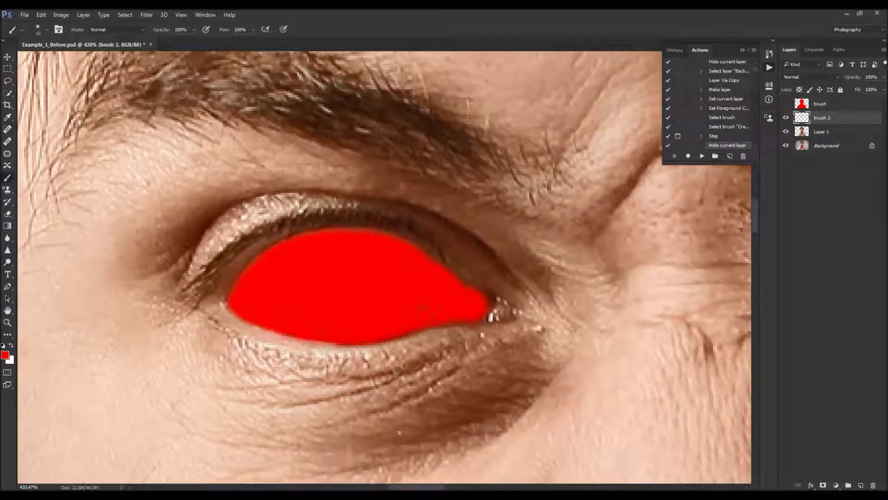
pyautogui.moveTo(491, 317)
pyautogui.mouseDown()
pyautogui.moveTo(515, 315)
pyautogui.moveTo(487, 304)
pyautogui.mouseUp()
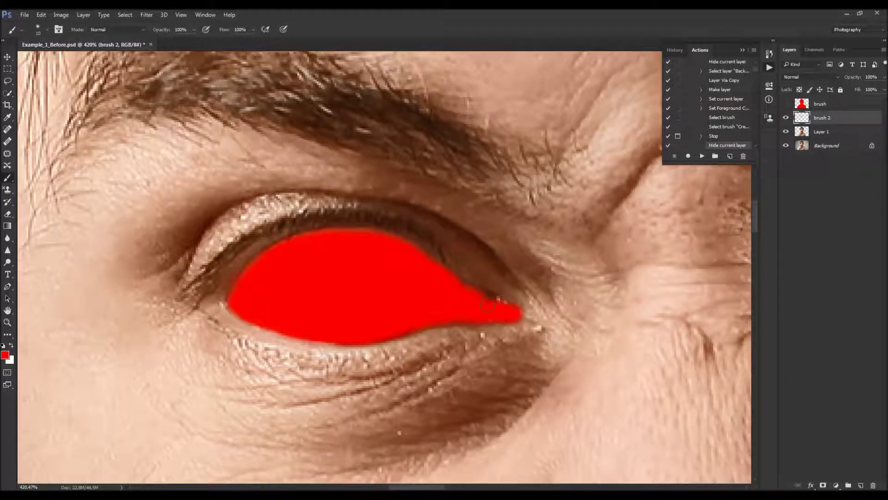
pyautogui.press('e')
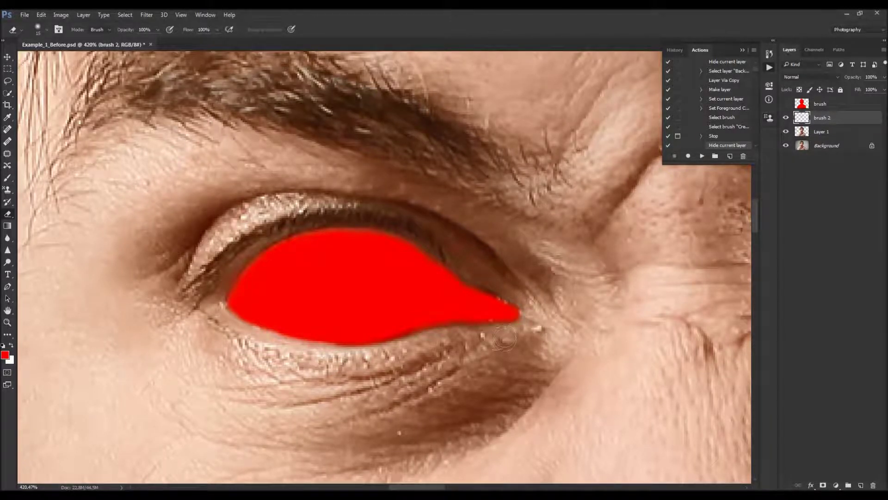
pyautogui.press('b')
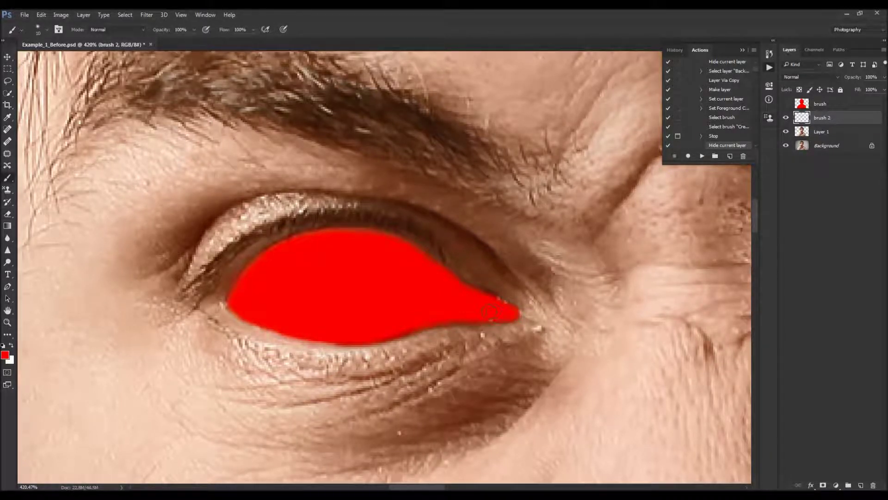
# Continue the Creepy action up to its mouth-brushing pause and dismiss the instruction message
pyautogui.press('v')
pyautogui.hotkey('ctrl', '0')
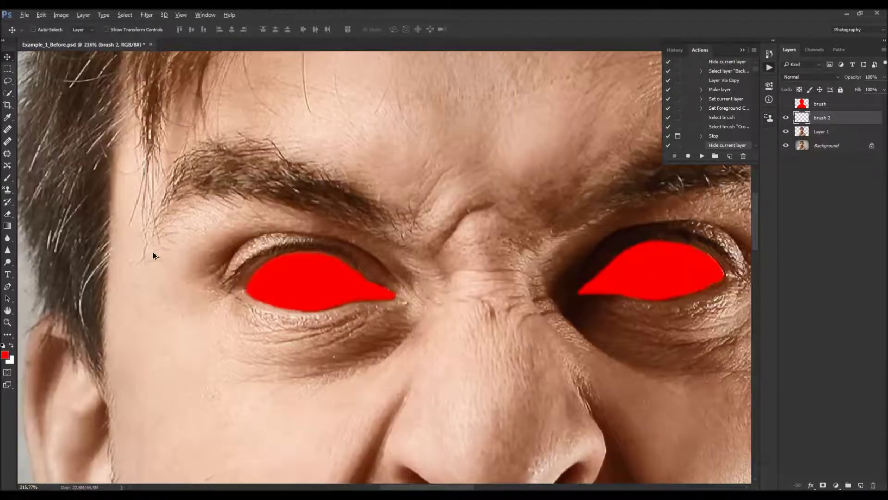
pyautogui.scroll(-3, 358, 199)
pyautogui.scroll(4, 407, 214)
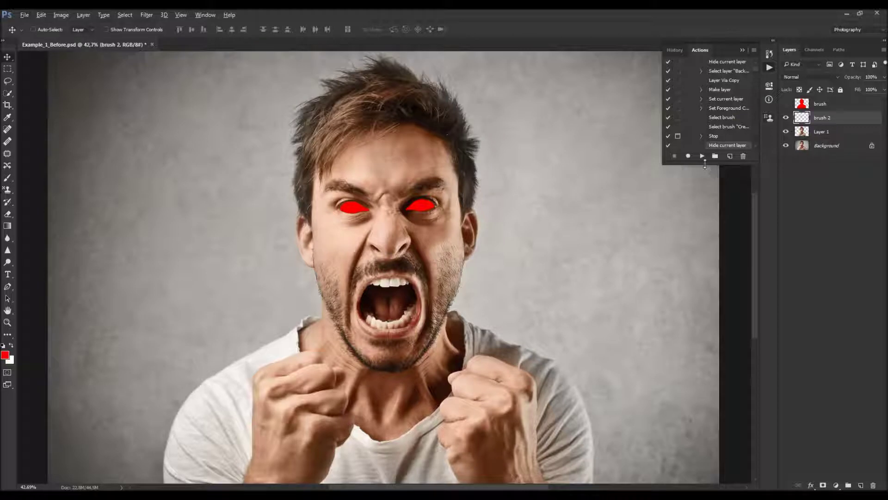
pyautogui.click(703, 156)
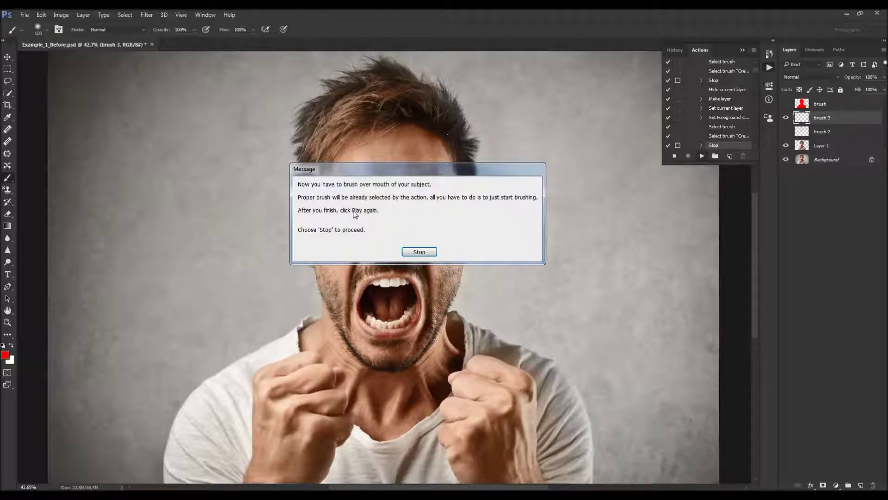
pyautogui.click(418, 251)
# Paint the centre and lower part of the man's open mouth red on the "brush 3" layer, using a reduced brush size
pyautogui.scroll(3, 397, 281)
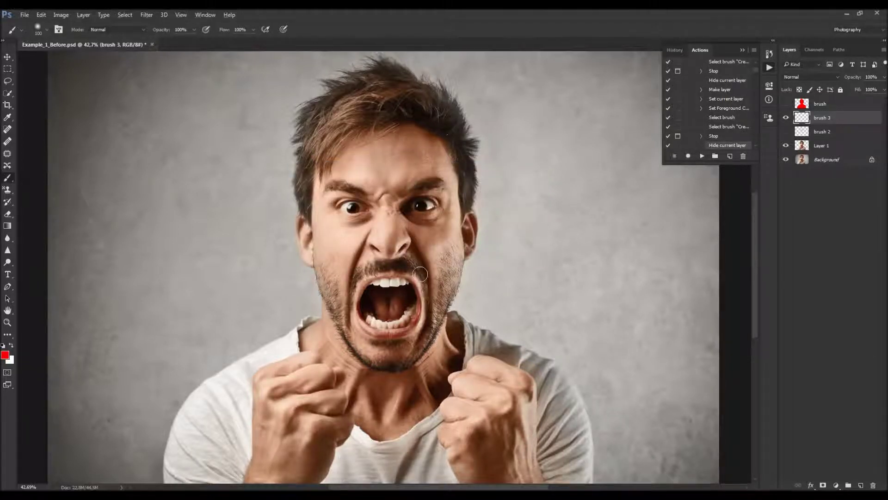
pyautogui.scroll(4, 398, 281)
pyautogui.press('[')
pyautogui.press('[')
pyautogui.press('[')
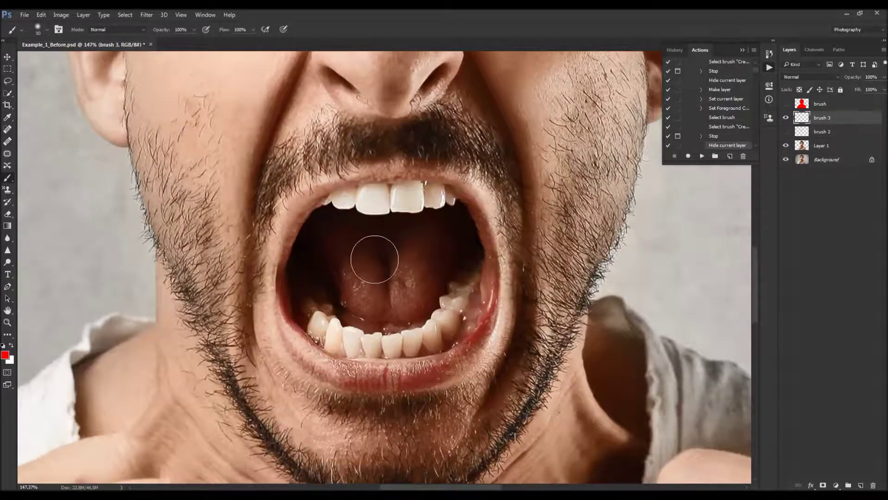
pyautogui.moveTo(386, 243); pyautogui.dragTo(354, 314)
pyautogui.moveTo(385, 277); pyautogui.dragTo(390, 291)
pyautogui.moveTo(384, 234)
pyautogui.mouseDown()
pyautogui.moveTo(329, 230)
pyautogui.moveTo(390, 274)
pyautogui.moveTo(436, 270)
pyautogui.moveTo(397, 351)
pyautogui.moveTo(368, 352)
pyautogui.moveTo(398, 375)
pyautogui.moveTo(428, 377)
pyautogui.moveTo(470, 359)
pyautogui.moveTo(435, 361)
pyautogui.mouseUp()
pyautogui.press('[')
pyautogui.scroll(2, 367, 352)
pyautogui.moveTo(330, 384)
pyautogui.mouseDown()
pyautogui.moveTo(278, 340)
pyautogui.moveTo(269, 248)
pyautogui.moveTo(287, 273)
pyautogui.moveTo(306, 351)
pyautogui.moveTo(321, 361)
pyautogui.moveTo(343, 353)
pyautogui.moveTo(307, 359)
pyautogui.mouseUp()
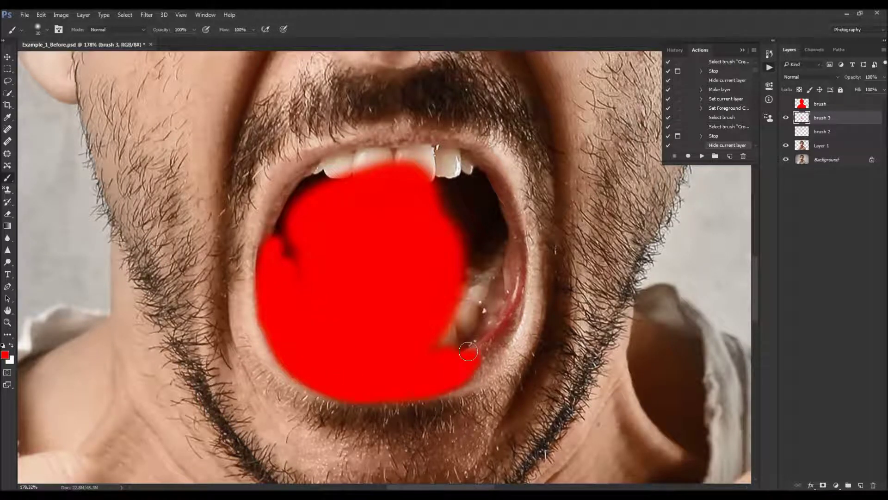
# Paint the remaining mouth area red along the lips, fill the unpainted gap inside, and trim the overspill at the upper lip
pyautogui.scroll(2, 326, 331)
pyautogui.moveTo(294, 279)
pyautogui.mouseDown()
pyautogui.moveTo(262, 303)
pyautogui.moveTo(307, 247)
pyautogui.moveTo(259, 292)
pyautogui.moveTo(287, 230)
pyautogui.moveTo(336, 207)
pyautogui.moveTo(306, 226)
pyautogui.moveTo(353, 237)
pyautogui.moveTo(397, 190)
pyautogui.moveTo(437, 206)
pyautogui.mouseUp()
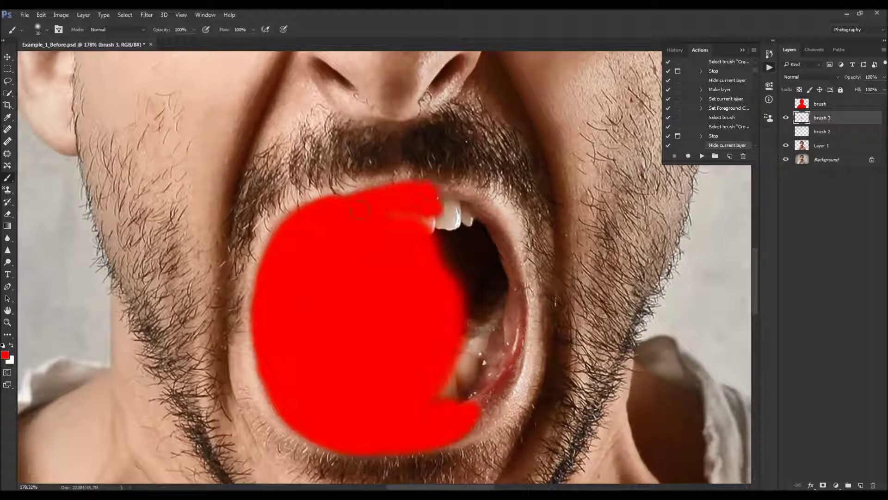
pyautogui.moveTo(370, 200)
pyautogui.mouseDown()
pyautogui.moveTo(447, 194)
pyautogui.moveTo(456, 208)
pyautogui.moveTo(465, 198)
pyautogui.moveTo(493, 233)
pyautogui.moveTo(407, 227)
pyautogui.moveTo(398, 216)
pyautogui.moveTo(372, 223)
pyautogui.moveTo(484, 223)
pyautogui.moveTo(509, 239)
pyautogui.moveTo(519, 315)
pyautogui.moveTo(504, 361)
pyautogui.moveTo(512, 381)
pyautogui.moveTo(458, 421)
pyautogui.mouseUp()
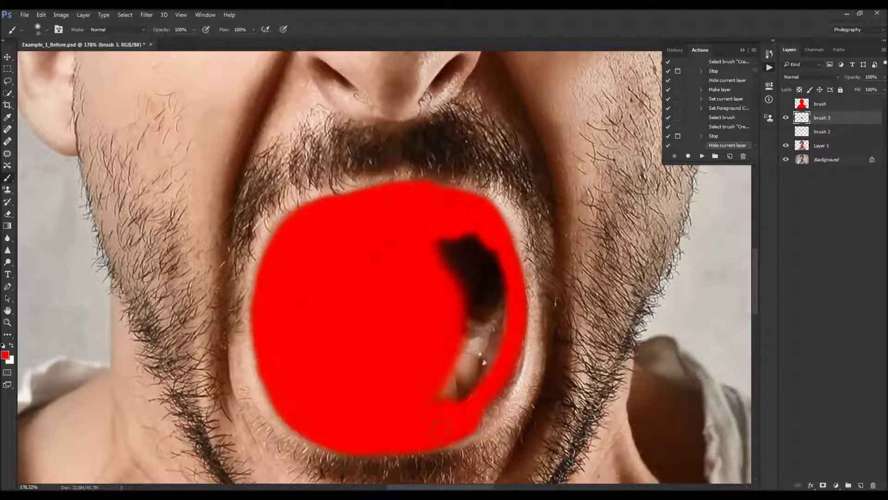
pyautogui.moveTo(465, 419)
pyautogui.mouseDown()
pyautogui.moveTo(500, 404)
pyautogui.moveTo(521, 366)
pyautogui.moveTo(487, 386)
pyautogui.mouseUp()
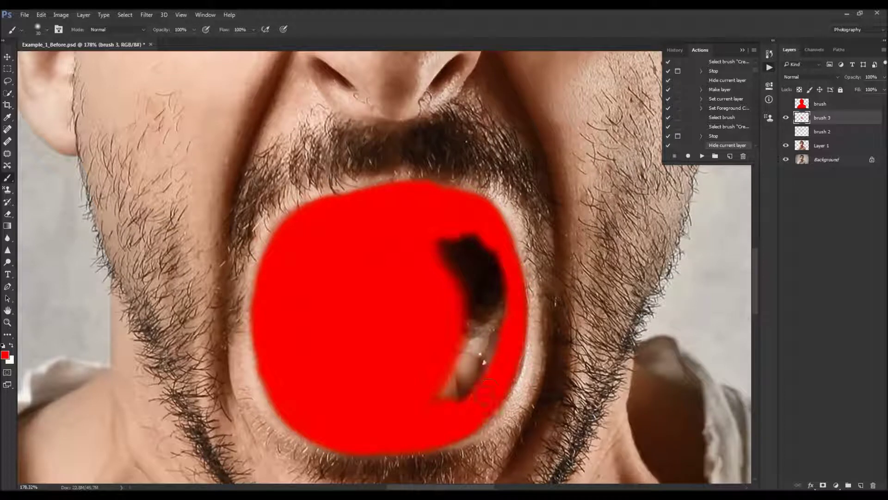
pyautogui.moveTo(512, 345)
pyautogui.mouseDown()
pyautogui.moveTo(504, 376)
pyautogui.moveTo(457, 389)
pyautogui.moveTo(486, 367)
pyautogui.moveTo(490, 290)
pyautogui.moveTo(447, 230)
pyautogui.mouseUp()
pyautogui.press(']')
pyautogui.press(']')
pyautogui.press(']')
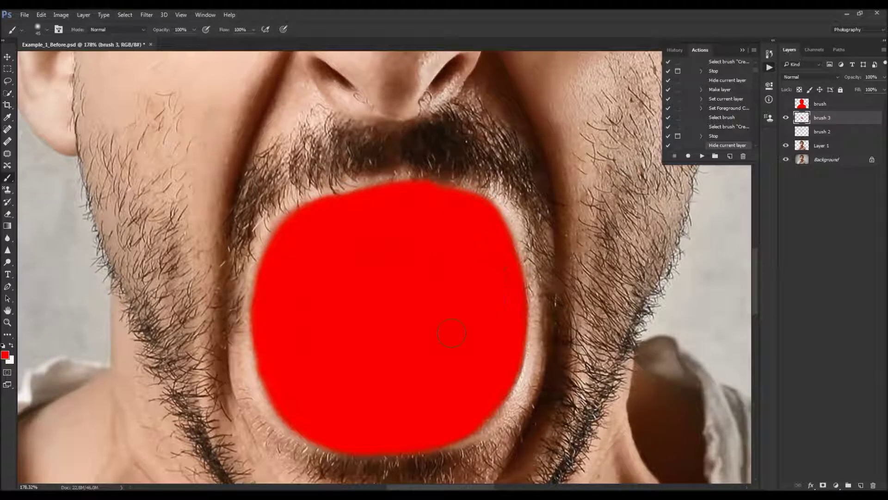
pyautogui.press('e')
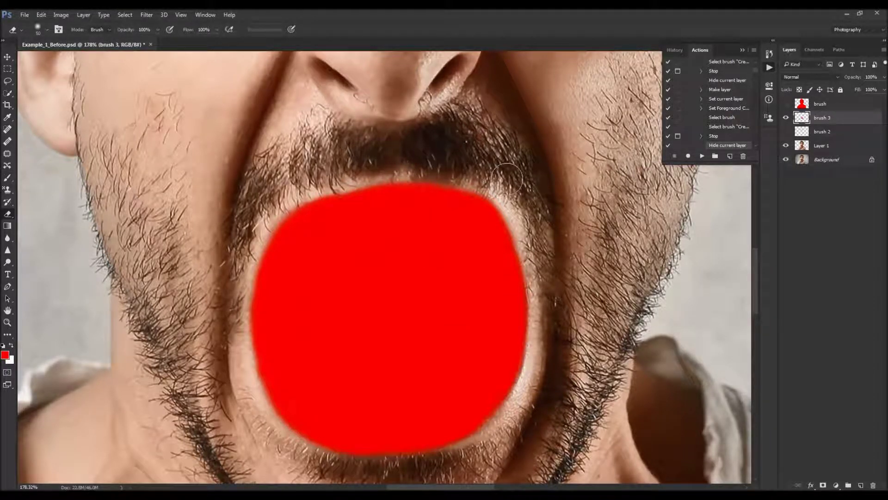
pyautogui.press('[')
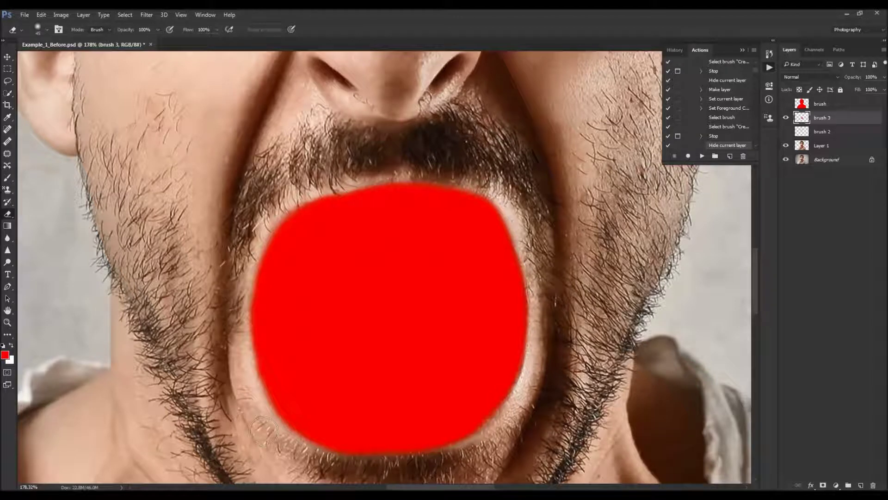
# Fit the whole portrait in view and play the rest of the Creepy action
pyautogui.press('v')
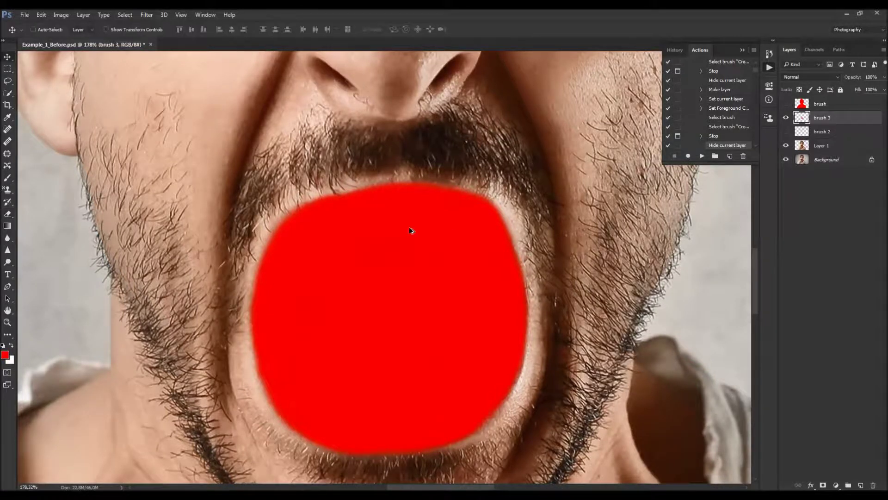
pyautogui.hotkey('ctrl', '0')
pyautogui.scroll(-2, 384, 233)
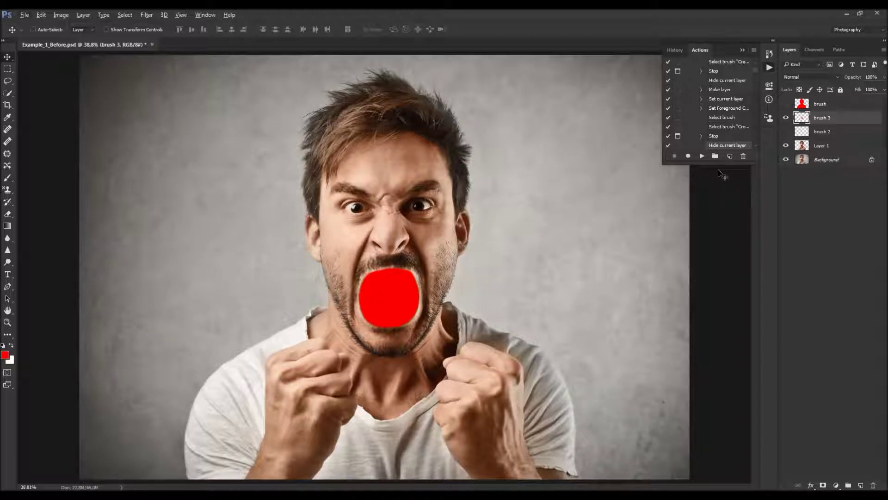
pyautogui.click(702, 157)
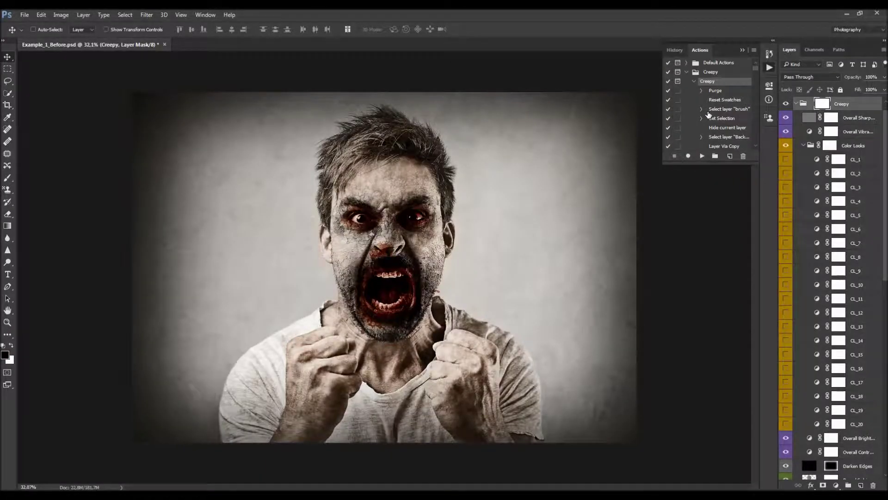
# Collapse the actions list to free workspace and widen the layers list so the full layer names fit
pyautogui.click(694, 62)
pyautogui.click(743, 50)
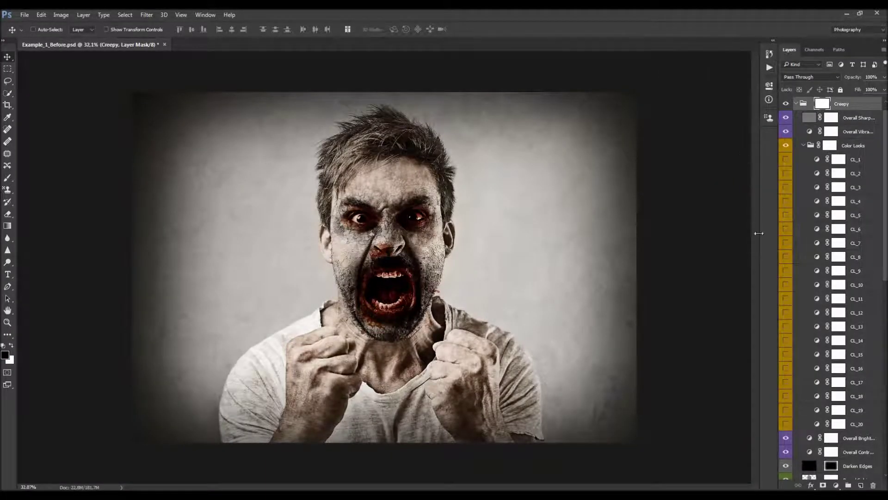
pyautogui.moveTo(777, 236); pyautogui.dragTo(744, 239)
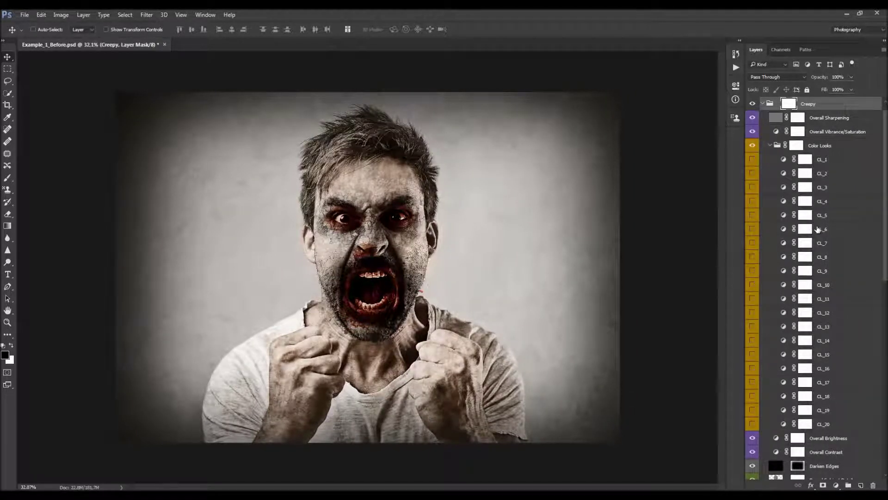
# Look through the generated layers, then collapse all subgroups inside the Creepy group while keeping the group itself expanded
pyautogui.scroll(-10, 818, 229)
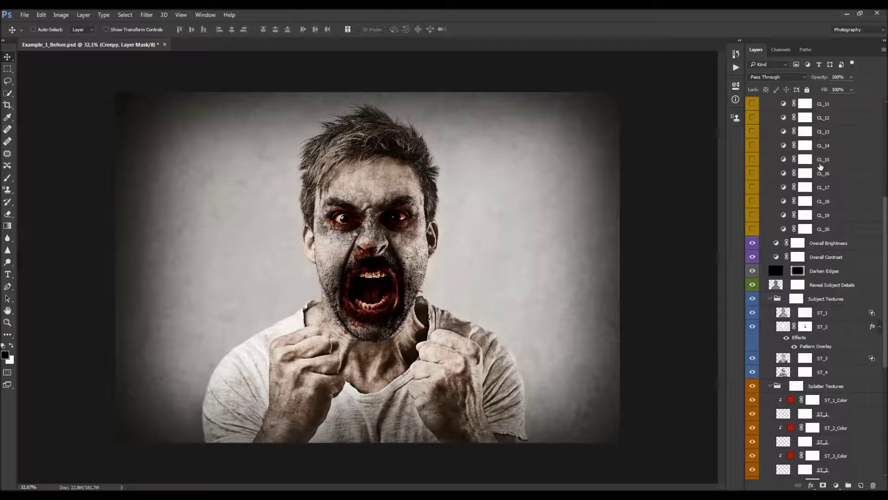
pyautogui.scroll(10, 822, 180)
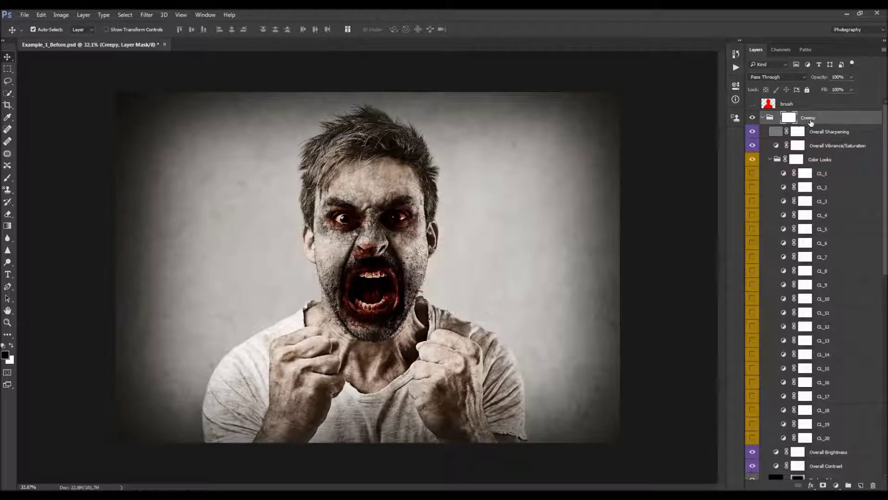
pyautogui.keyDown('alt'); pyautogui.click(764, 118); pyautogui.keyUp('alt')
pyautogui.click(764, 118)
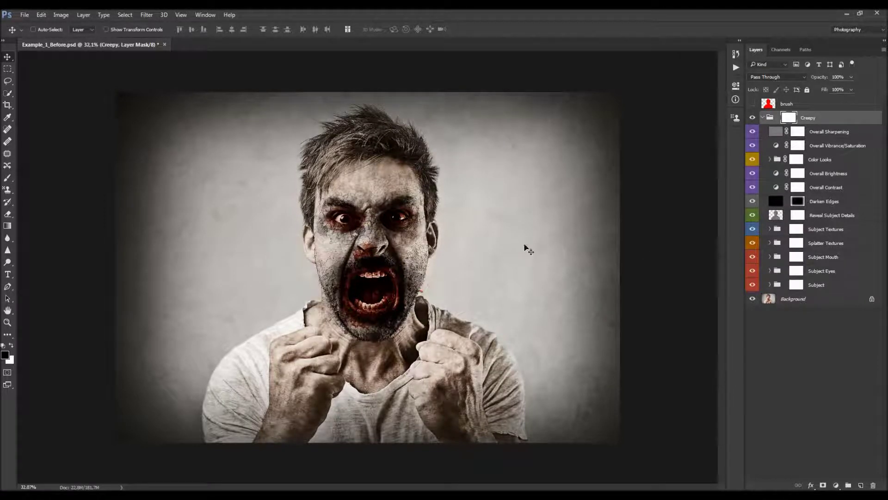
# Hide every layer and subgroup inside the Creepy group, and toggle the Background layer's visibility to check the original photo
pyautogui.scroll(1, 446, 267)
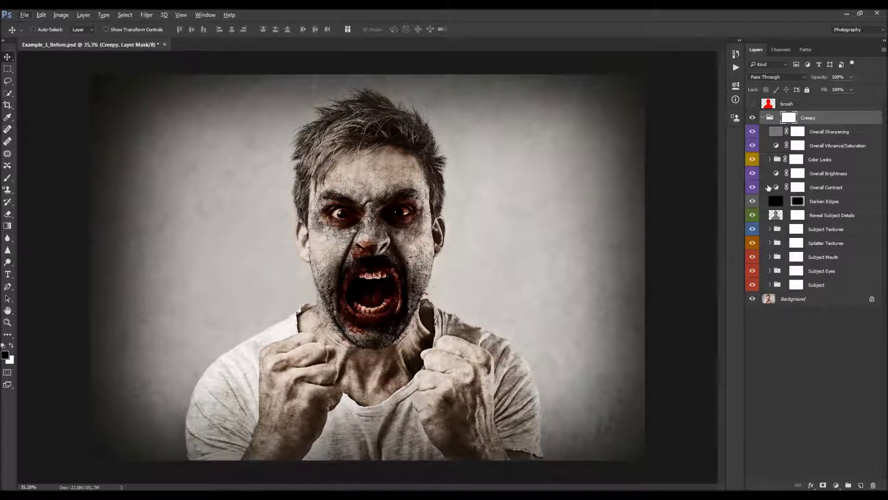
pyautogui.moveTo(752, 131); pyautogui.dragTo(752, 284)
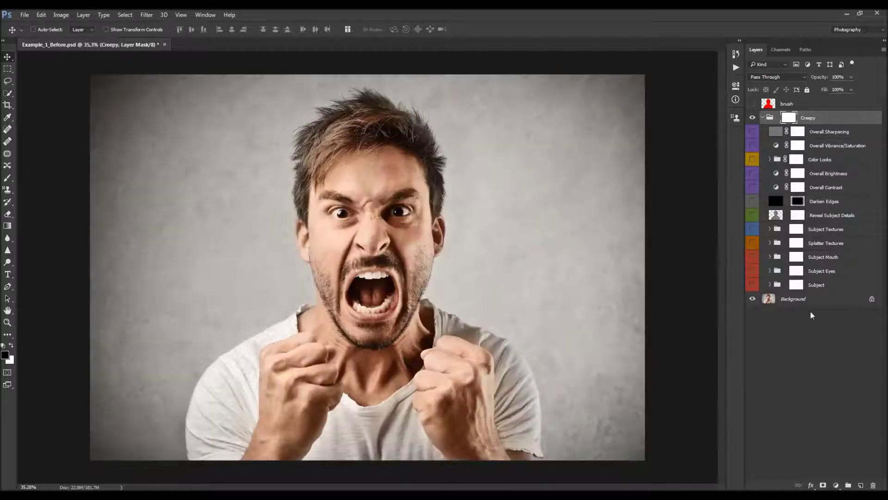
pyautogui.click(789, 299)
pyautogui.click(753, 299)
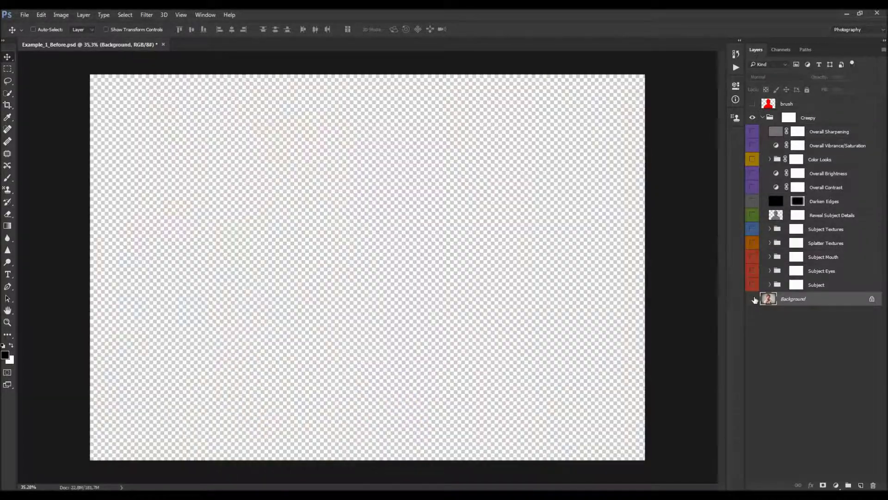
pyautogui.click(753, 299)
pyautogui.click(753, 299)
pyautogui.click(753, 299)
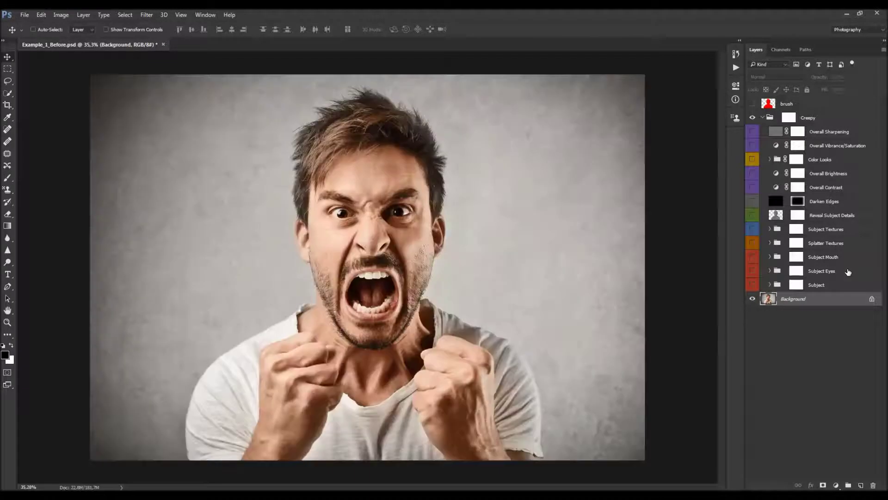
# Show the Subject group and expand it to reveal its layers
pyautogui.click(752, 284)
pyautogui.click(778, 284)
pyautogui.click(770, 285)
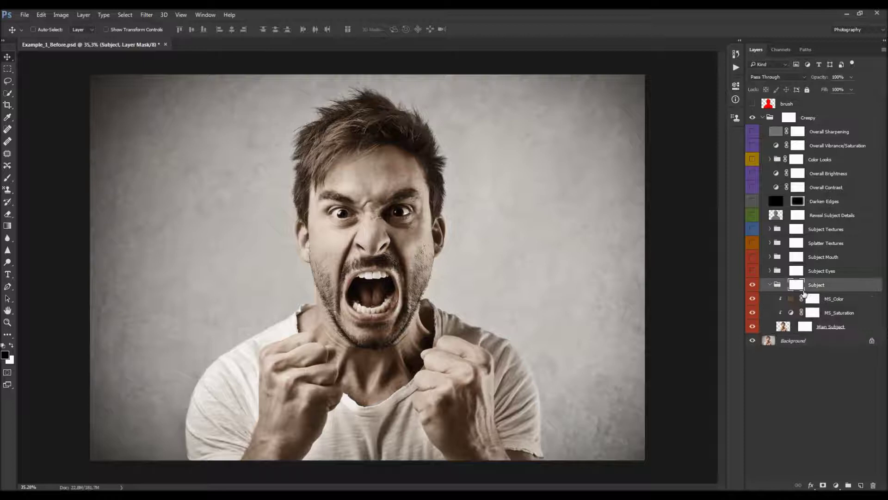
# Examine what the Main Subject layer contributes by toggling its visibility and that of the Background layer
pyautogui.click(824, 327)
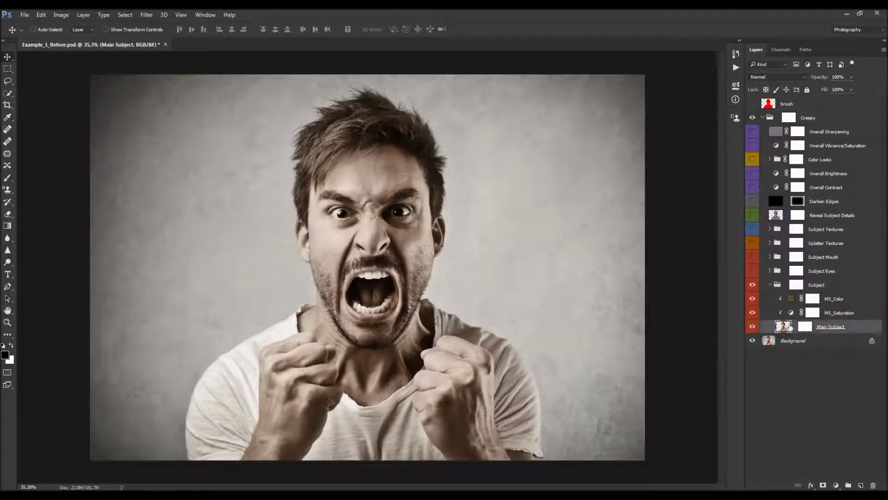
pyautogui.click(753, 327)
pyautogui.click(753, 326)
pyautogui.click(753, 341)
pyautogui.click(753, 326)
pyautogui.click(753, 326)
pyautogui.click(753, 340)
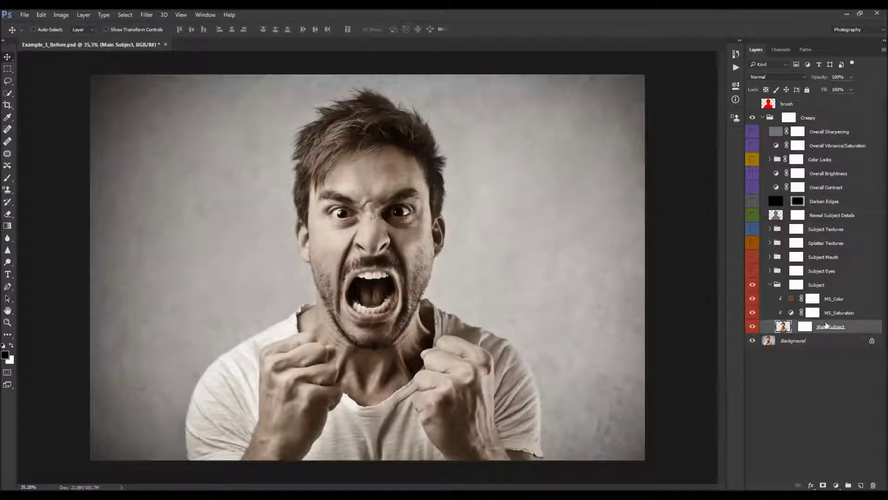
# Try lower opacity settings on the MS_Saturation layer and undo them
pyautogui.click(793, 314)
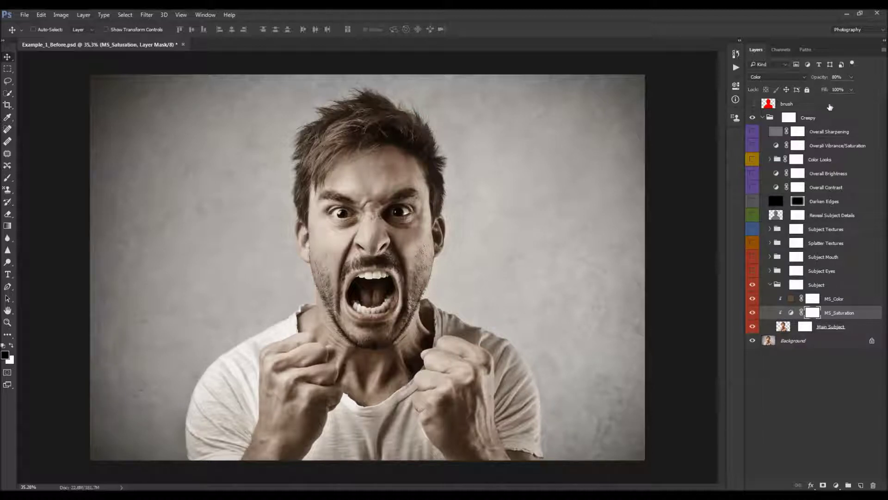
pyautogui.moveTo(820, 78); pyautogui.dragTo(682, 118)
pyautogui.hotkey('ctrl', 'z')
pyautogui.click(852, 78)
pyautogui.moveTo(850, 90)
pyautogui.mouseDown()
pyautogui.moveTo(818, 90)
pyautogui.moveTo(846, 90)
pyautogui.moveTo(833, 91)
pyautogui.mouseUp()
pyautogui.hotkey('ctrl', 'z')
# Try a green tint, #5d7350, as the MS_Color layer's fill and cancel the colour change
pyautogui.click(836, 301)
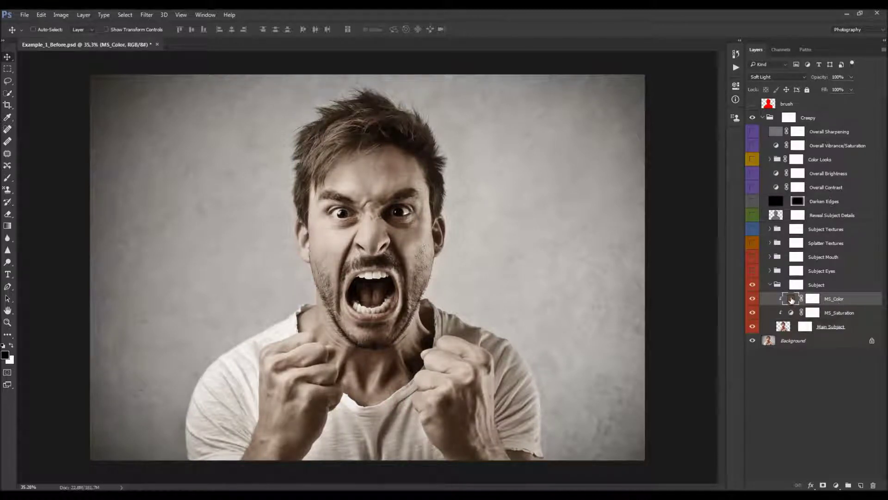
pyautogui.doubleClick(792, 299)
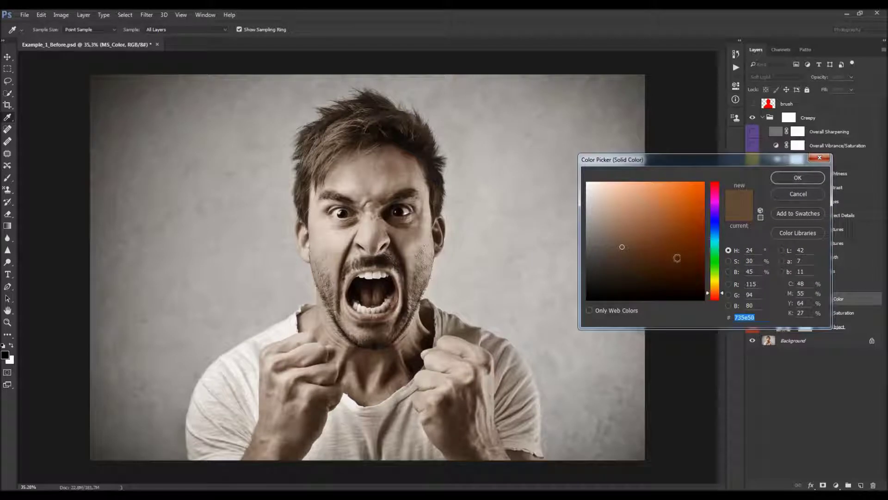
pyautogui.moveTo(715, 217); pyautogui.dragTo(713, 268)
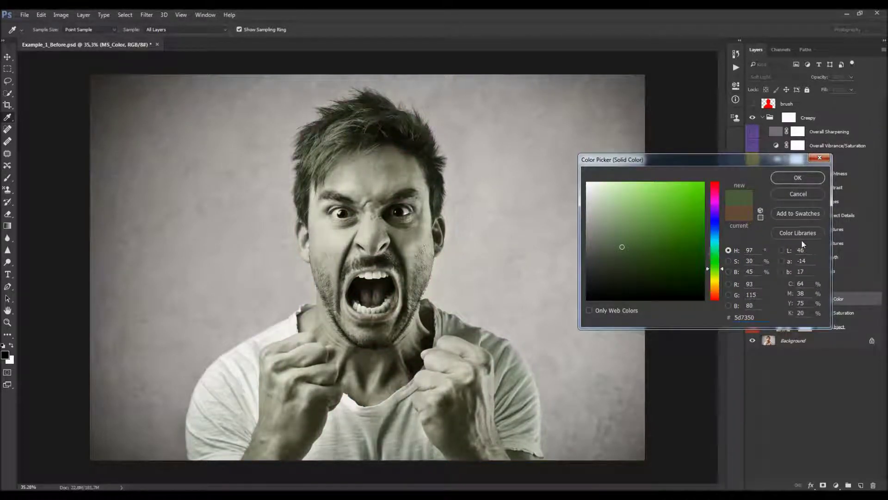
pyautogui.click(794, 196)
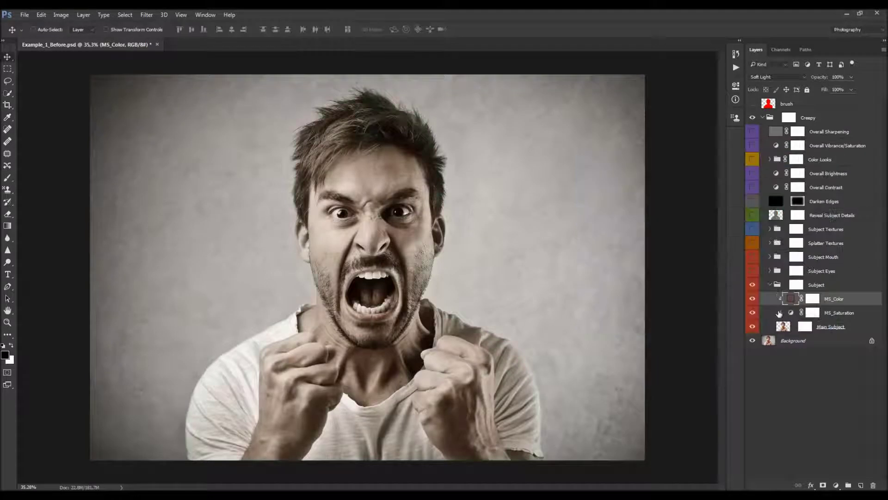
# Collapse the Subject group, and show and expand the Subject Eyes group
pyautogui.click(770, 285)
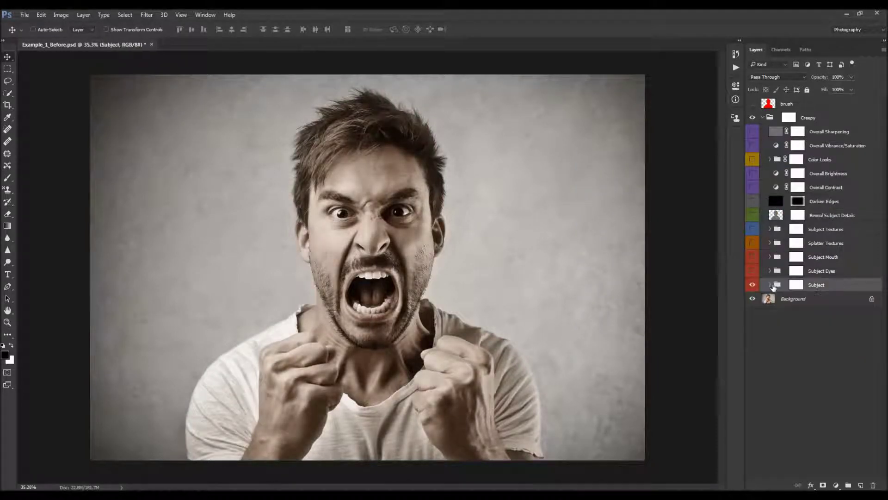
pyautogui.click(805, 273)
pyautogui.click(753, 272)
pyautogui.click(770, 271)
pyautogui.click(770, 270)
pyautogui.click(770, 270)
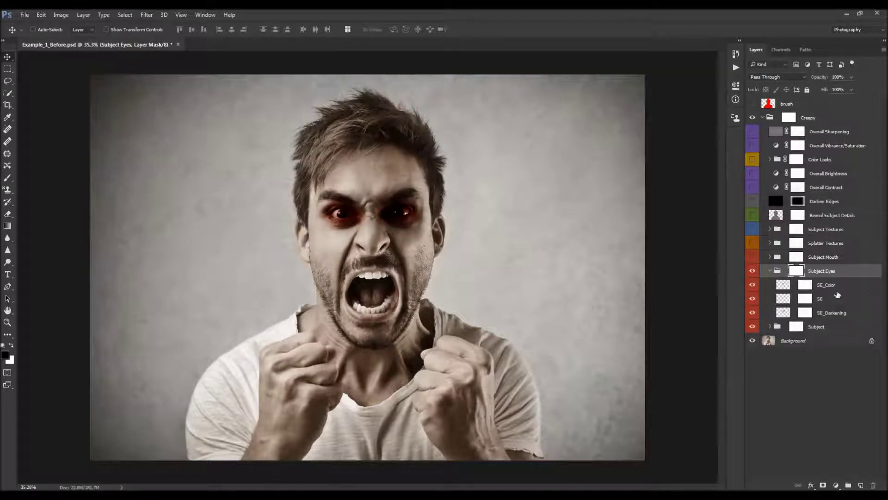
# Leave only SE_Darkening visible among the Subject Eyes layers and compare the eyes with it on and off
pyautogui.moveTo(756, 287); pyautogui.dragTo(754, 314)
pyautogui.click(826, 314)
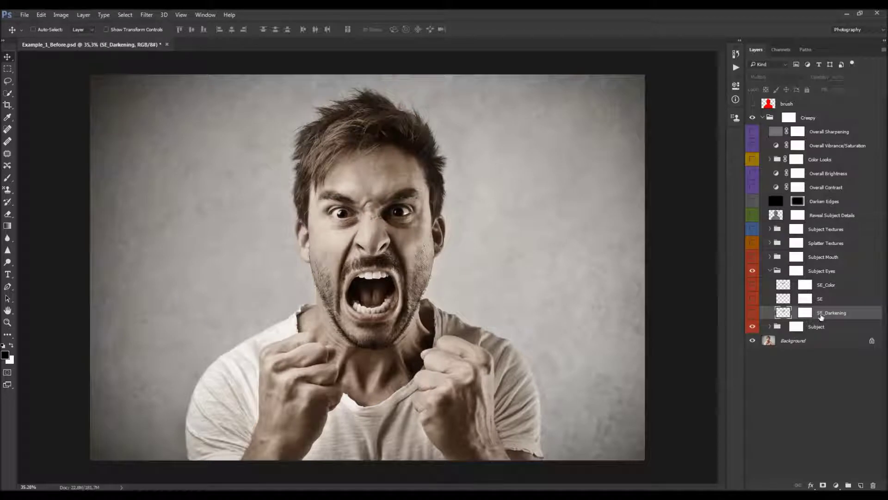
pyautogui.click(752, 313)
pyautogui.scroll(1, 485, 221)
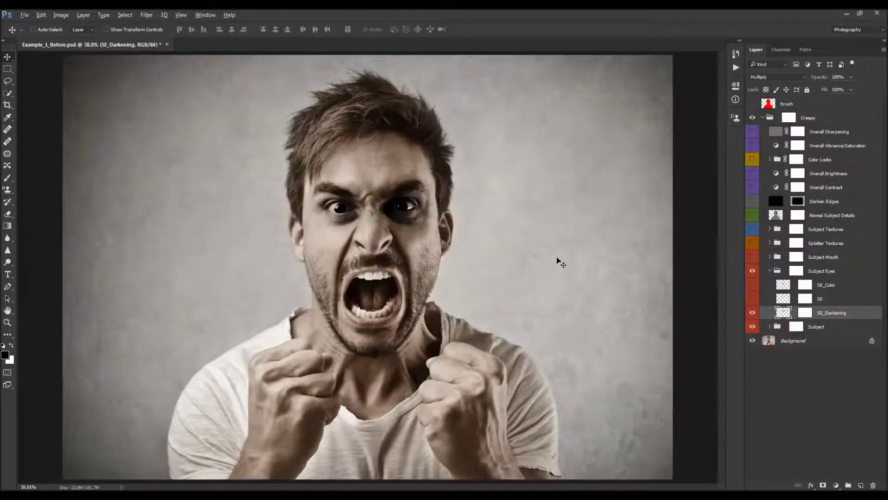
pyautogui.click(752, 312)
pyautogui.click(752, 312)
pyautogui.scroll(2, 367, 191)
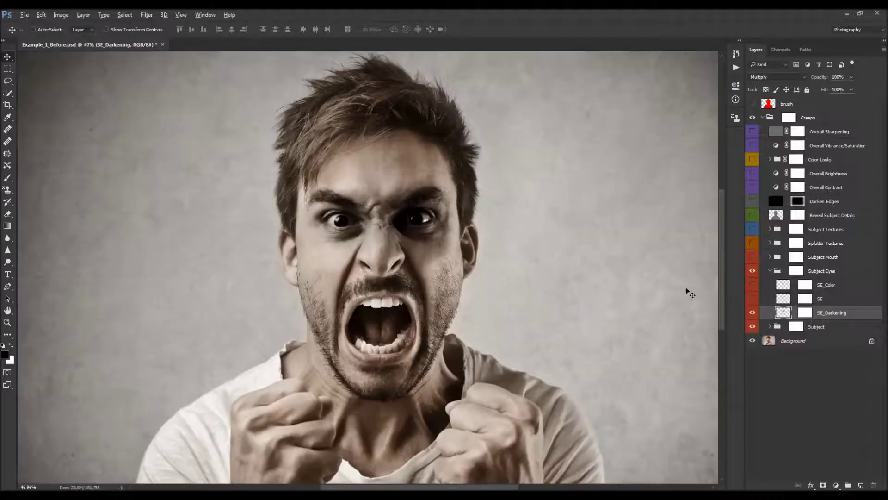
pyautogui.click(752, 313)
pyautogui.click(752, 313)
# Try strengthening the eye darkening with a duplicate of SE_Darkening, experiment with the copy's opacity, and delete the copy
pyautogui.moveTo(812, 78); pyautogui.dragTo(860, 87)
pyautogui.hotkey('ctrl', 'j')
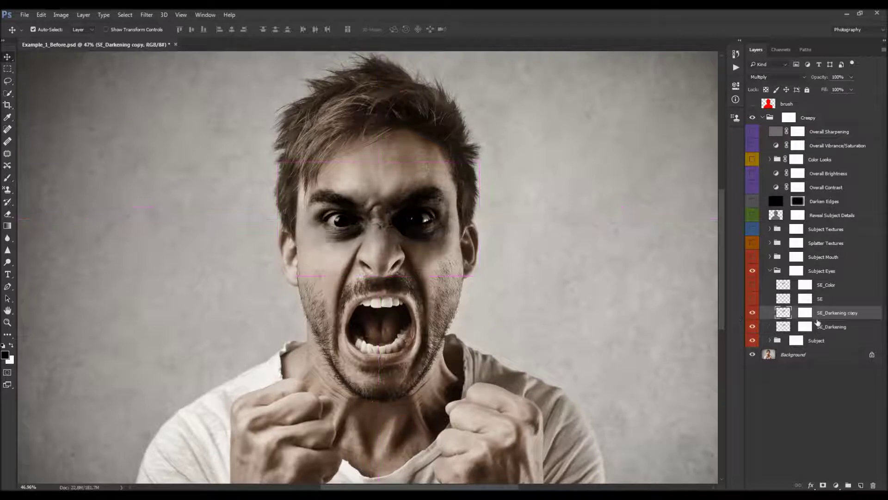
pyautogui.click(752, 312)
pyautogui.click(752, 312)
pyautogui.moveTo(827, 79)
pyautogui.mouseDown()
pyautogui.moveTo(798, 80)
pyautogui.moveTo(838, 82)
pyautogui.mouseUp()
pyautogui.press('Delete')
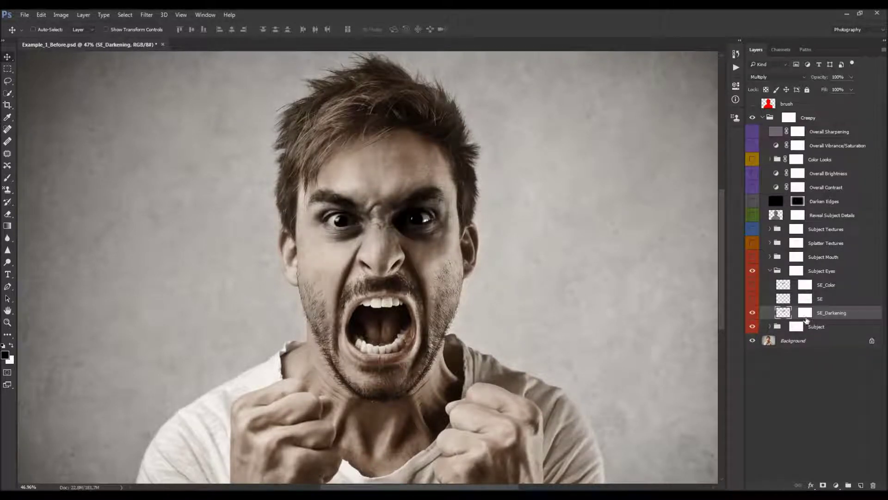
# Paint black on the SE_Darkening mask with a 250 px brush to reduce the darkening around the eyes
pyautogui.click(806, 314)
pyautogui.press('b')
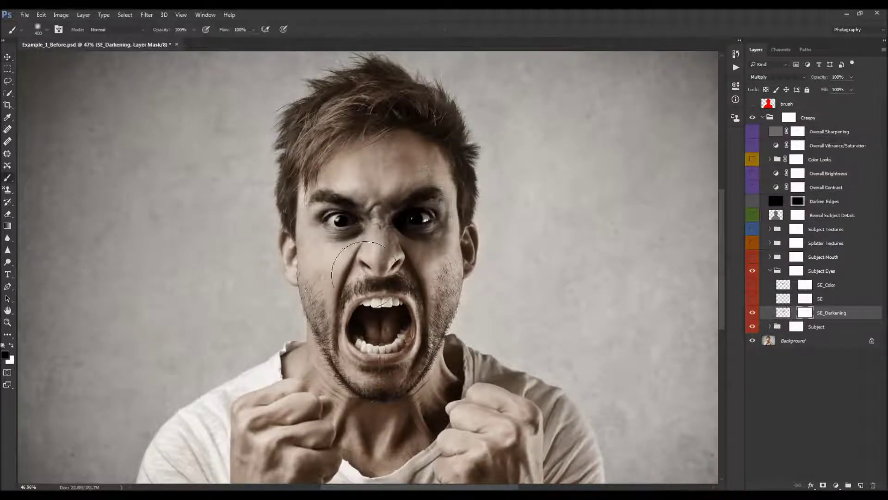
pyautogui.scroll(-3, 393, 278)
pyautogui.scroll(2, 393, 277)
pyautogui.scroll(1, 386, 273)
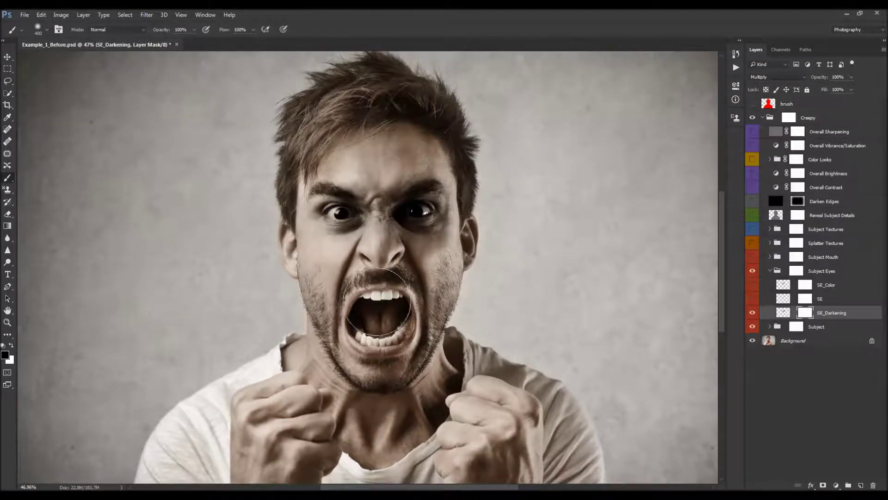
pyautogui.rightClick(393, 303)
pyautogui.doubleClick(465, 382)
pyautogui.scroll(-3, 381, 228)
pyautogui.scroll(3, 380, 228)
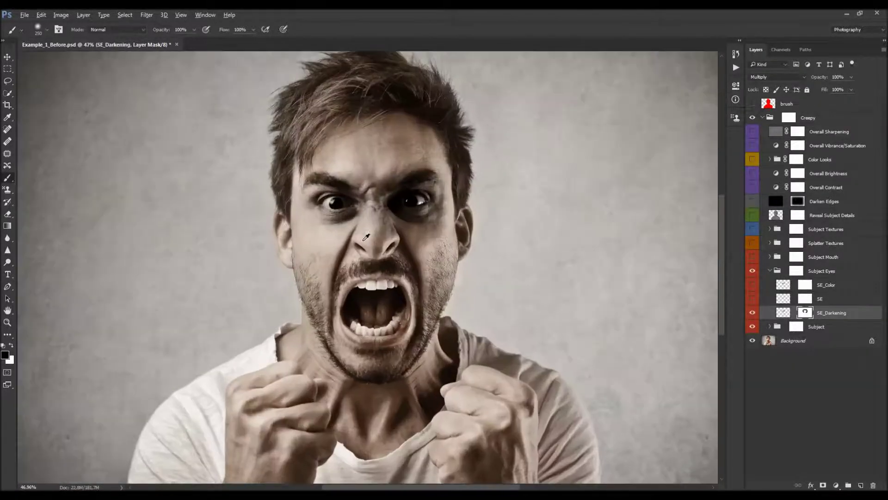
pyautogui.press('v')
pyautogui.hotkey('alt', 'v')
pyautogui.press('Escape')
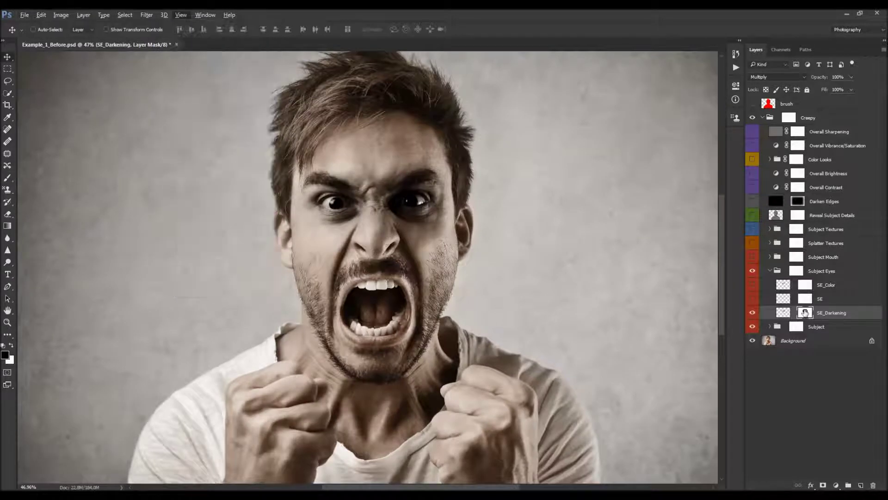
# Show the SE and SE_Color layers and compare the eyes with SE_Color on and off
pyautogui.click(811, 299)
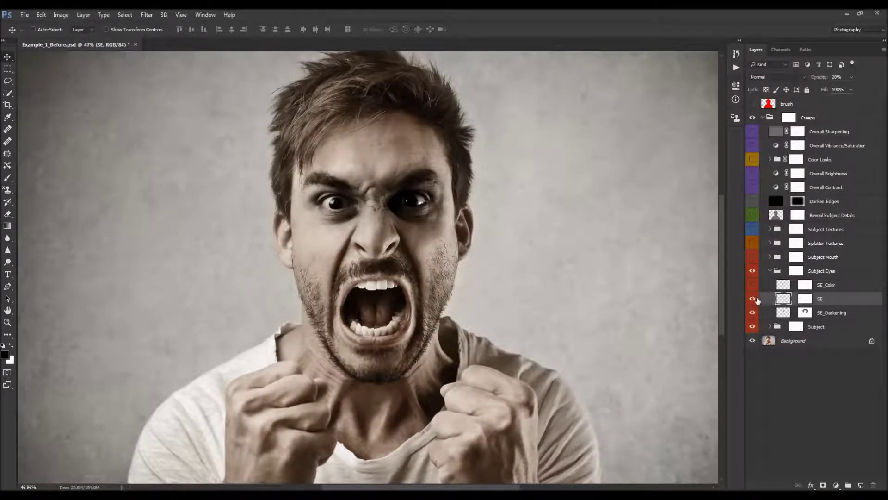
pyautogui.press('b')
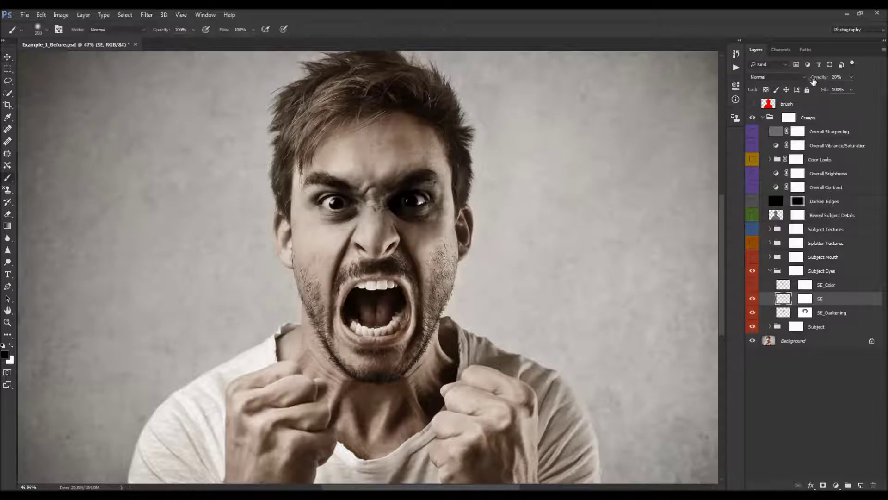
pyautogui.click(752, 285)
pyautogui.scroll(1, 363, 196)
pyautogui.press('v')
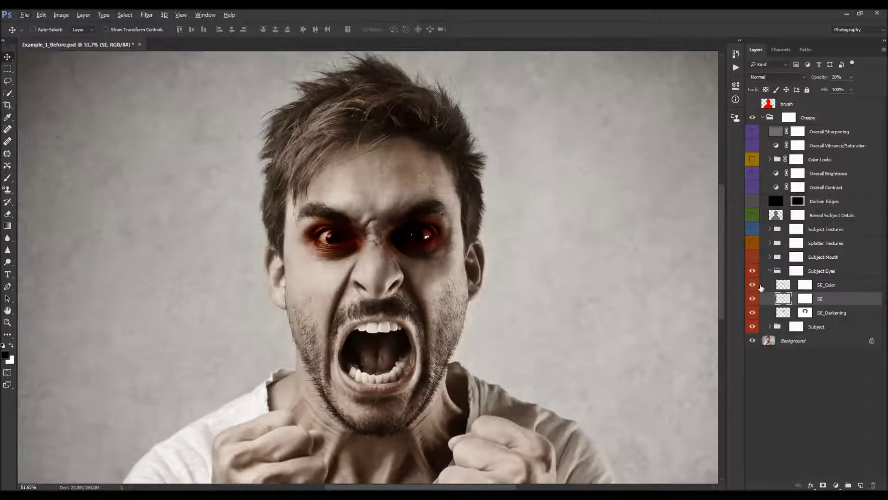
pyautogui.click(752, 285)
pyautogui.click(753, 284)
# Try different opacity settings on the SE layer and toggle its visibility to compare the eyes
pyautogui.moveTo(814, 81); pyautogui.dragTo(746, 106)
pyautogui.press('ctrl')
pyautogui.moveTo(831, 79); pyautogui.dragTo(458, 137)
pyautogui.click(754, 299)
pyautogui.click(754, 299)
# Select the SE_Color layer and toggle its visibility to examine the red colouring around the eyes
pyautogui.click(788, 287)
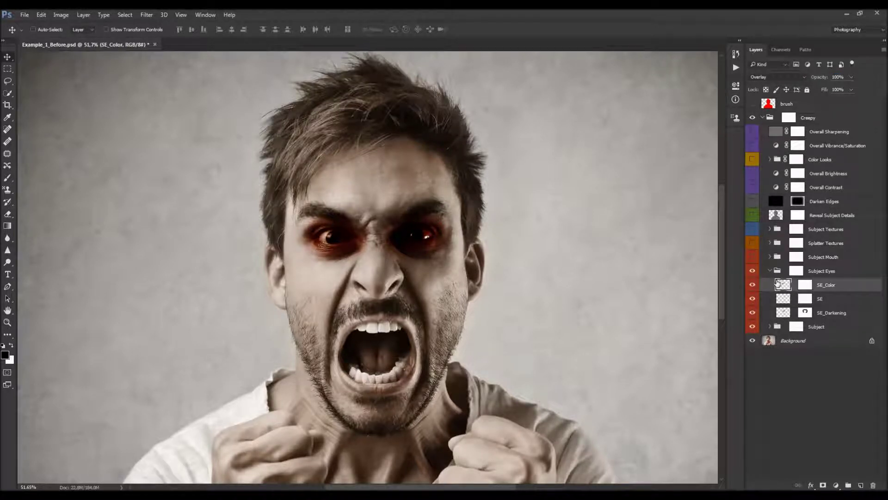
pyautogui.click(753, 285)
pyautogui.click(753, 285)
pyautogui.click(753, 285)
pyautogui.click(752, 285)
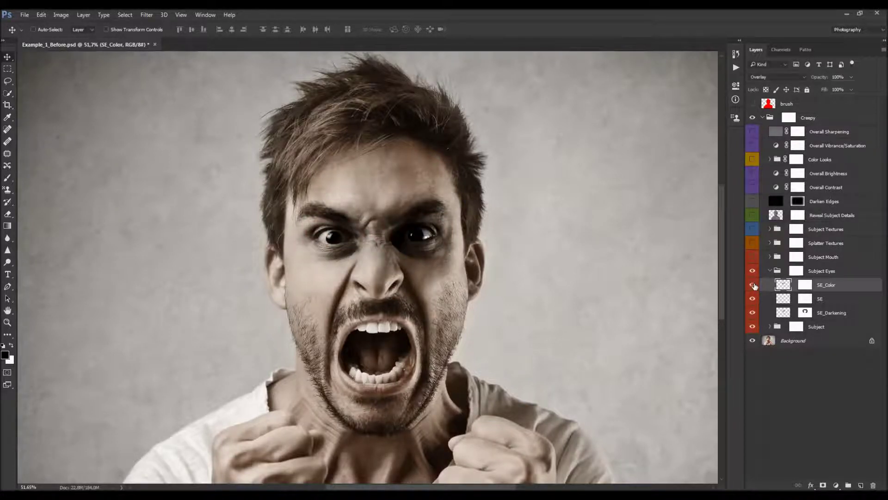
# Paint black on the SE_Color mask with a 200 px brush to remove red colouring above both eyes
pyautogui.scroll(-1, 363, 192)
pyautogui.click(810, 287)
pyautogui.press('b')
pyautogui.scroll(1, 365, 257)
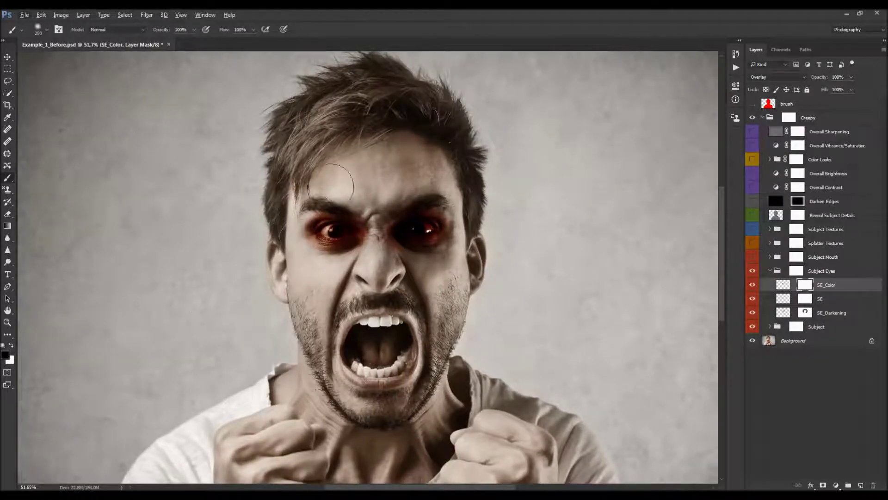
pyautogui.press('[')
pyautogui.moveTo(330, 186); pyautogui.dragTo(435, 178)
pyautogui.scroll(-1, 591, 254)
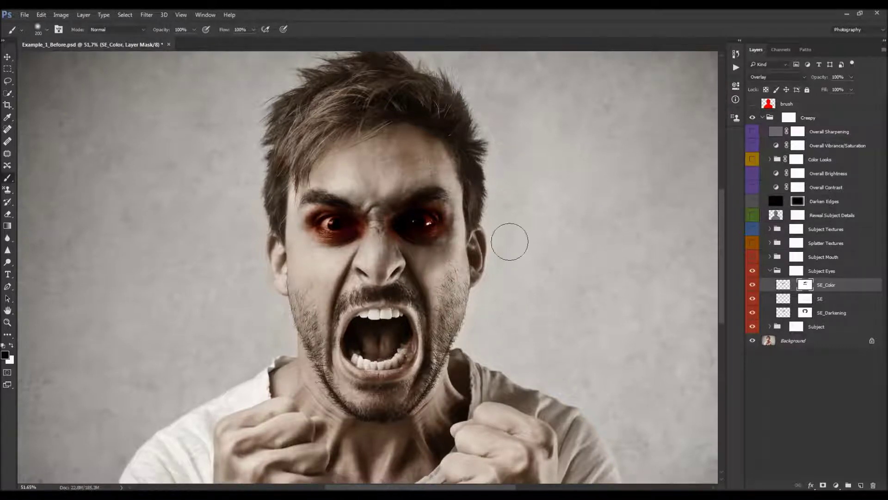
pyautogui.scroll(2, 423, 224)
# Set the SE_Color layer's blend mode to Normal and sample dark red #4d0f0f from the eye area as foreground colour
pyautogui.click(782, 284)
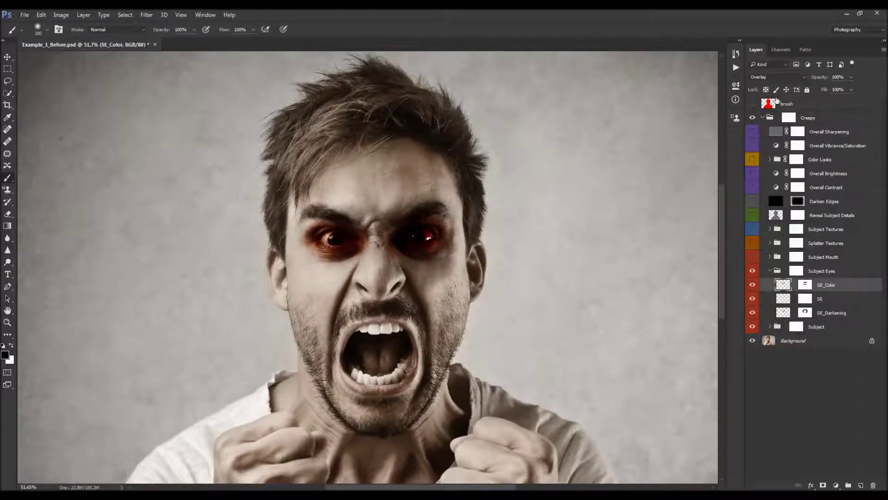
pyautogui.click(778, 77)
pyautogui.click(769, 85)
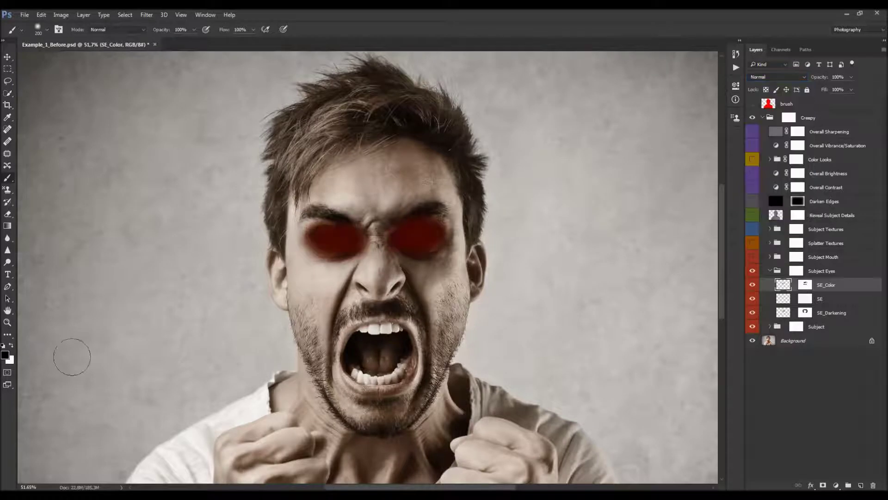
pyautogui.click(11, 355)
pyautogui.click(340, 236)
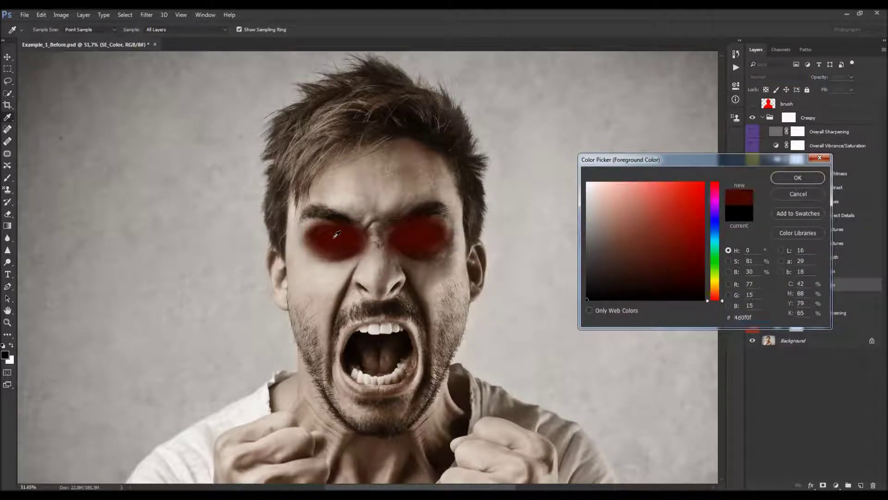
pyautogui.click(790, 181)
# Set the SE_Color layer's blend mode back to Overlay and enlarge the brush to 250 px
pyautogui.click(777, 77)
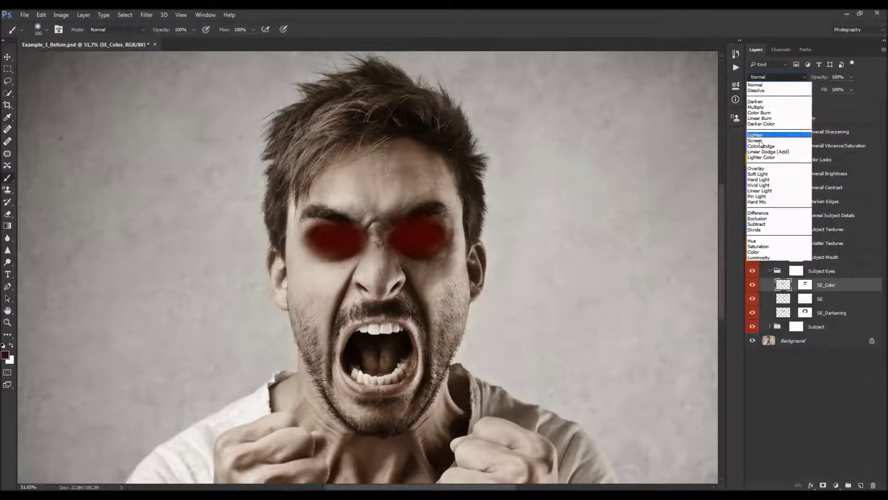
pyautogui.click(752, 165)
pyautogui.press(']')
pyautogui.press(']')
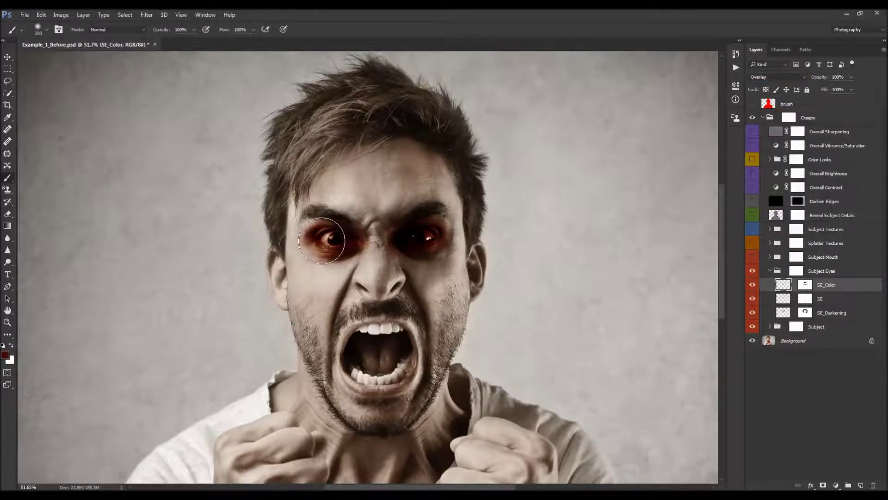
# Paint dark red over both eyes on the SE_Color layer with a slightly smaller brush
pyautogui.press('[')
pyautogui.moveTo(332, 243); pyautogui.dragTo(342, 243)
pyautogui.moveTo(425, 245)
pyautogui.mouseDown()
pyautogui.moveTo(418, 241)
pyautogui.moveTo(431, 240)
pyautogui.mouseUp()
pyautogui.press('v')
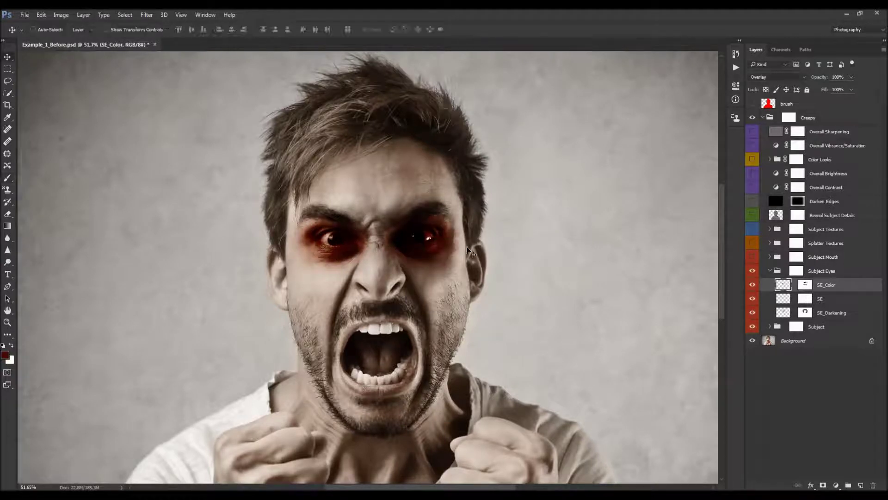
pyautogui.scroll(-4, 372, 223)
pyautogui.scroll(1, 363, 206)
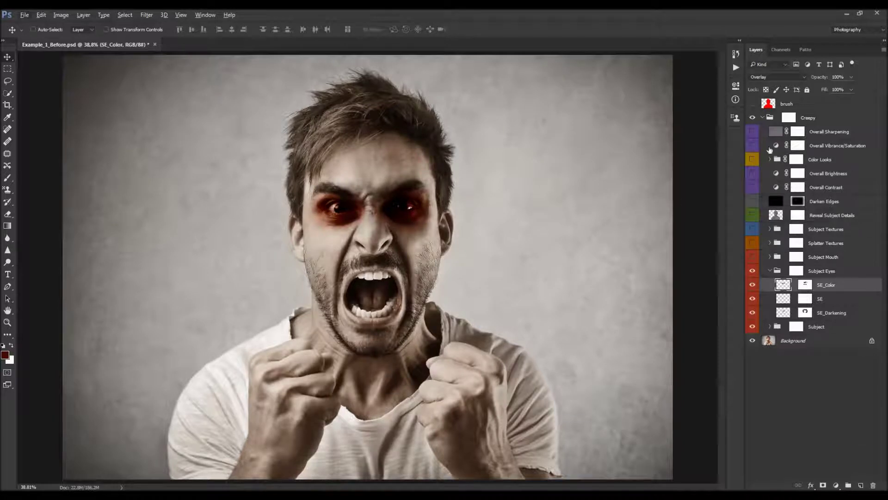
# Try other opacities on the SE_Color layer, return it to 100%, and collapse the Subject Eyes group
pyautogui.moveTo(827, 79); pyautogui.dragTo(862, 110)
pyautogui.scroll(1, 378, 194)
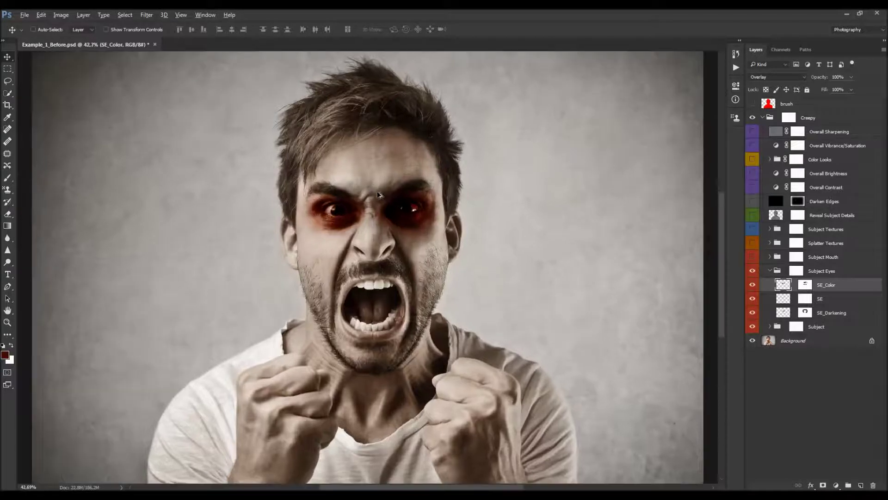
pyautogui.click(770, 271)
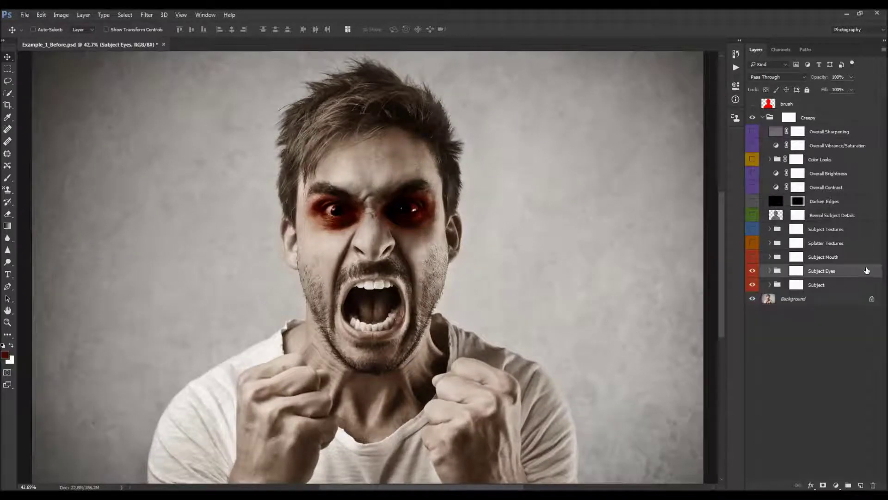
# Show and expand the Subject Mouth group with only its SM_Darkening layer visible and selected
pyautogui.click(815, 257)
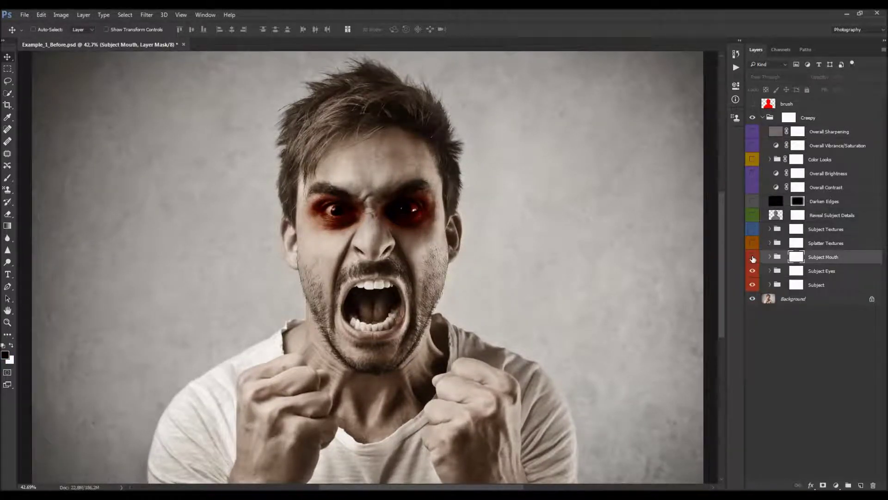
pyautogui.click(751, 258)
pyautogui.click(770, 257)
pyautogui.moveTo(753, 272); pyautogui.dragTo(753, 299)
pyautogui.click(821, 300)
pyautogui.click(752, 299)
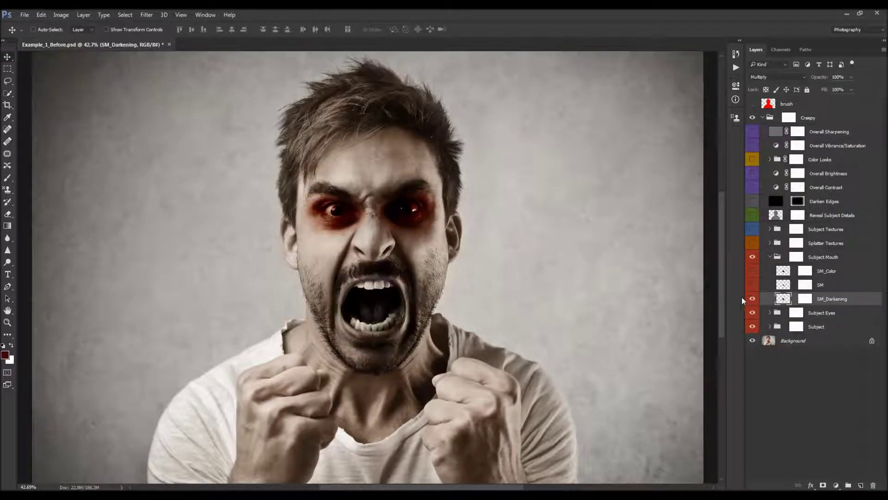
# Paint black on the SM_Darkening mask with a 100 px brush to remove darkening around the chin and jaw
pyautogui.scroll(2, 360, 304)
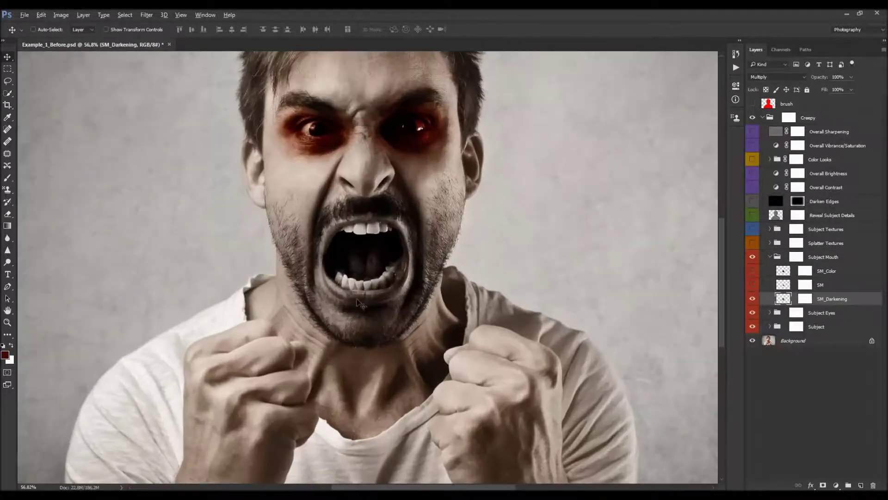
pyautogui.scroll(1, 355, 294)
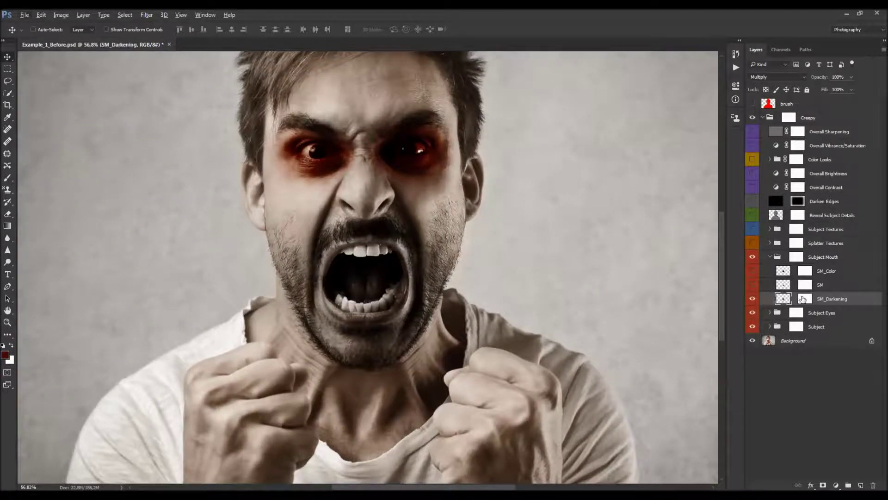
pyautogui.click(803, 299)
pyautogui.press('b')
pyautogui.scroll(2, 297, 341)
pyautogui.press('[')
pyautogui.press('[')
pyautogui.press('[')
pyautogui.moveTo(271, 282)
pyautogui.mouseDown()
pyautogui.moveTo(264, 265)
pyautogui.moveTo(321, 357)
pyautogui.mouseUp()
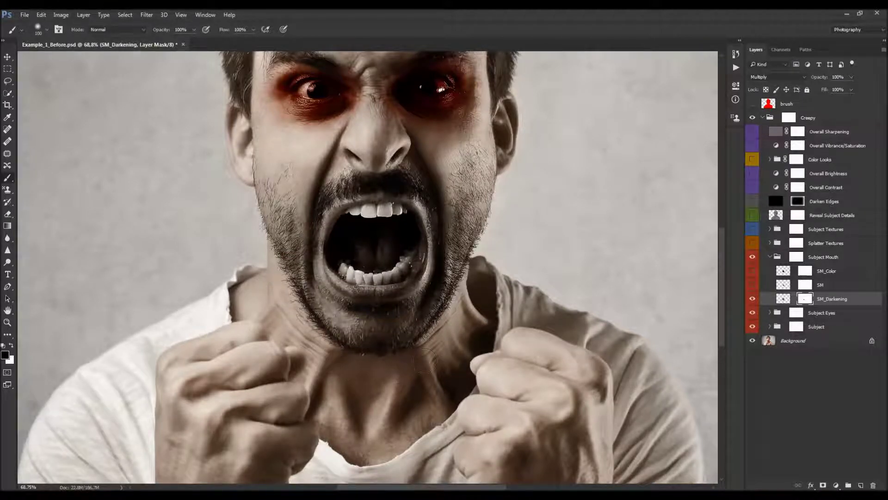
pyautogui.moveTo(449, 344); pyautogui.dragTo(460, 324)
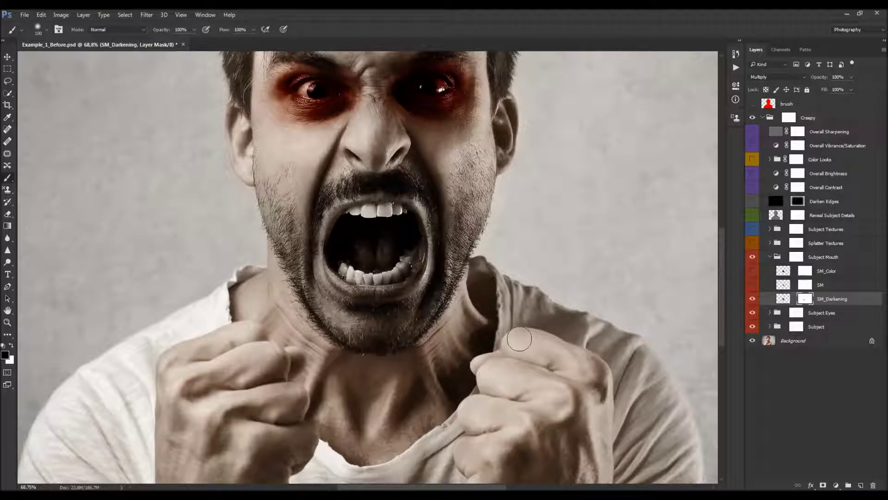
pyautogui.press('v')
pyautogui.scroll(2, 430, 293)
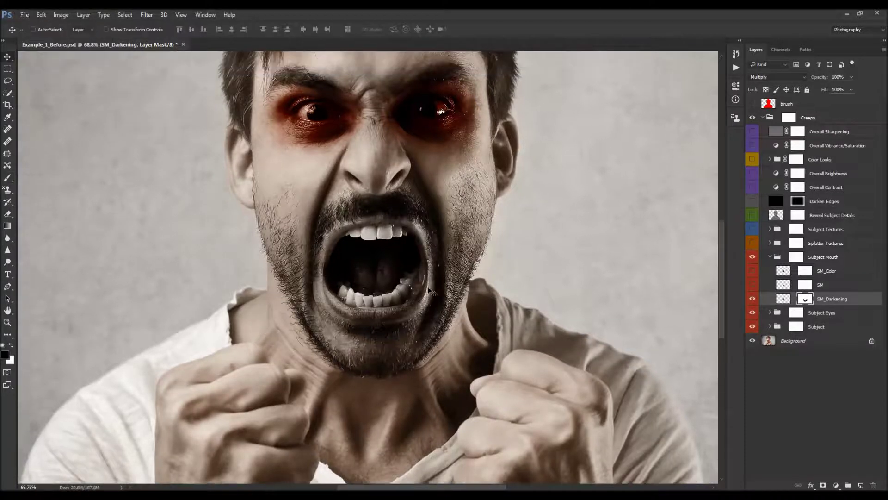
# Compare SM_Darkening with its mask off and on, and try other opacities on the layer before restoring 100%
pyautogui.scroll(-3, 428, 292)
pyautogui.scroll(1, 416, 289)
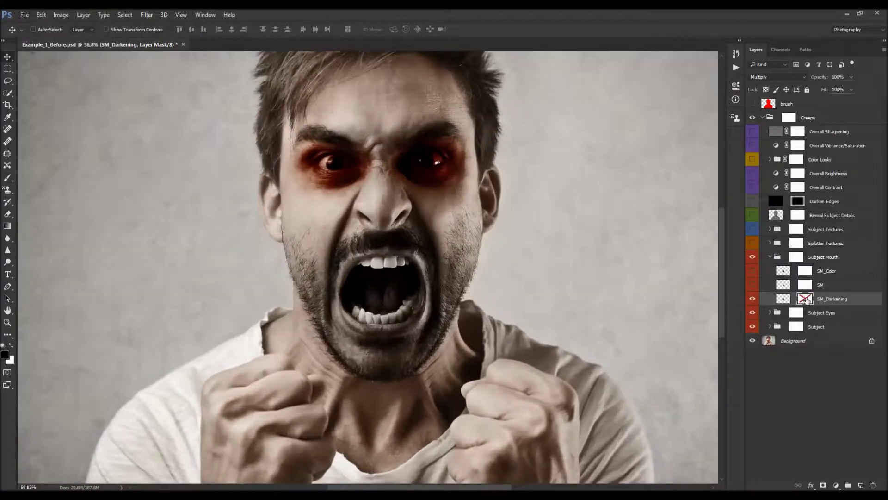
pyautogui.keyDown('shift'); pyautogui.click(805, 298); pyautogui.keyUp('shift')
pyautogui.scroll(-1, 428, 303)
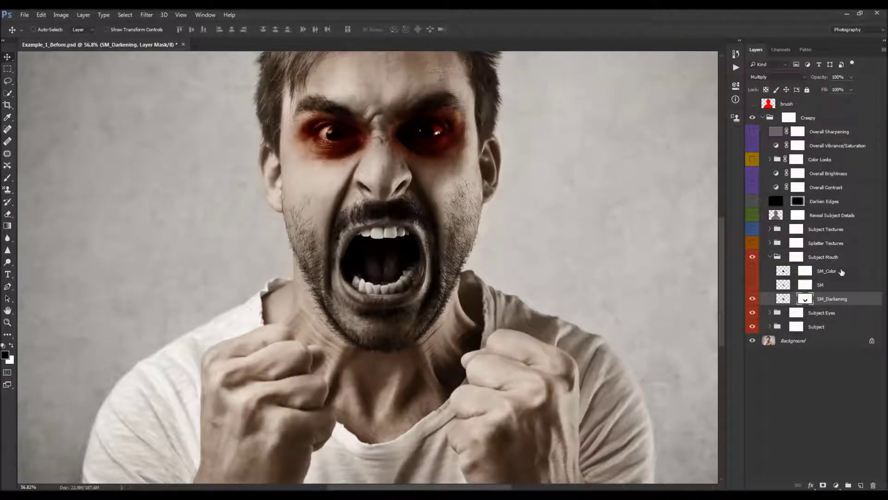
pyautogui.hotkey('ctrl', '2')
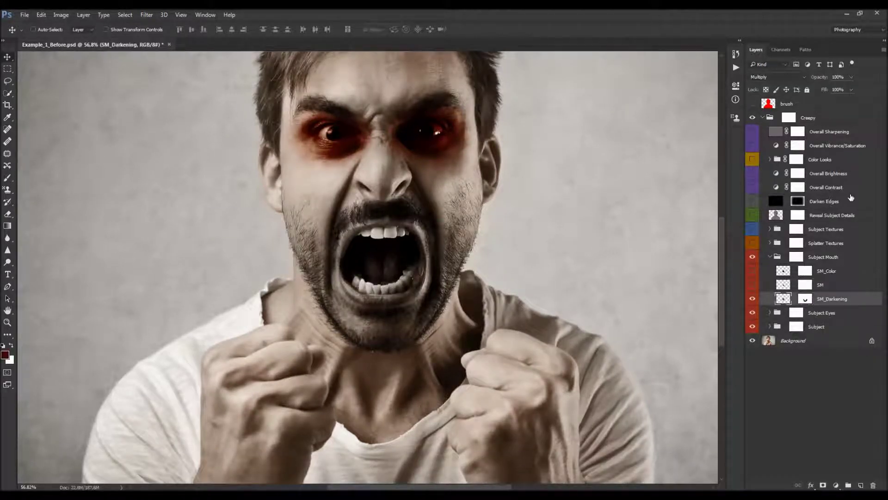
pyautogui.moveTo(817, 77); pyautogui.dragTo(886, 103)
pyautogui.scroll(1, 460, 277)
# Show the SM layer, try stronger opacities on it, and set its opacity back to 20%
pyautogui.click(824, 288)
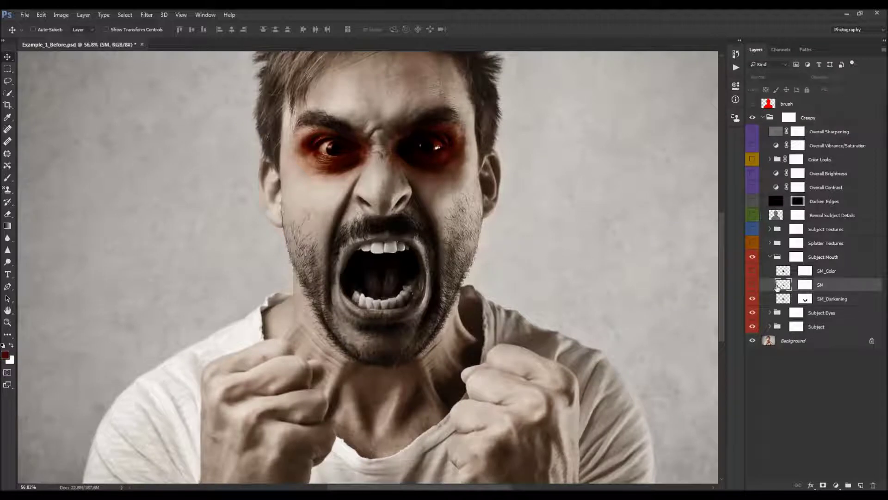
pyautogui.click(752, 284)
pyautogui.click(752, 286)
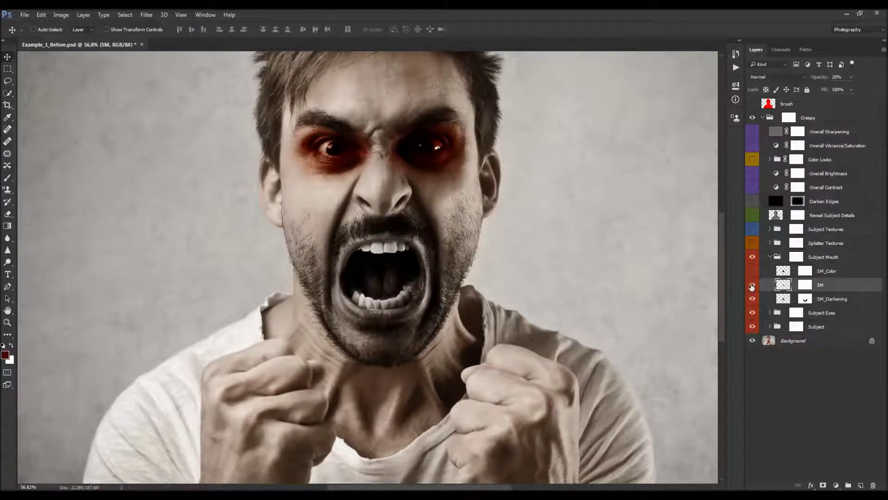
pyautogui.moveTo(817, 79); pyautogui.dragTo(797, 91)
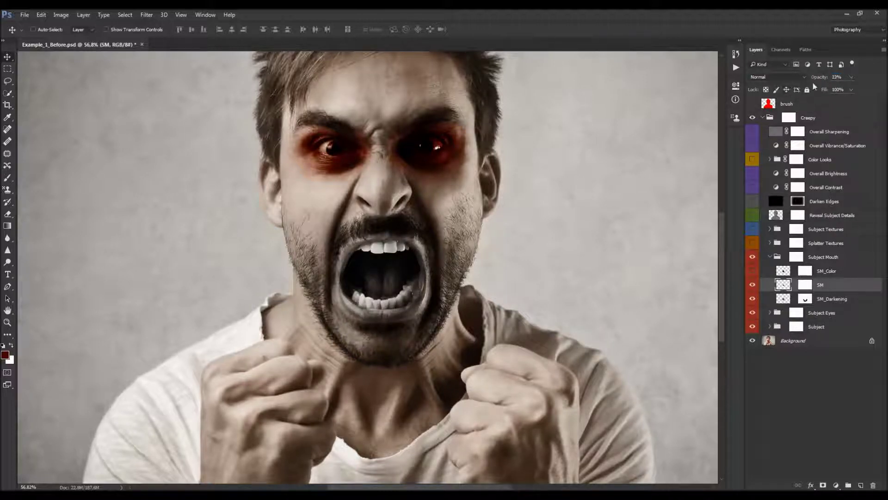
pyautogui.click(526, 232)
pyautogui.moveTo(823, 78)
pyautogui.mouseDown()
pyautogui.moveTo(830, 79)
pyautogui.moveTo(812, 81)
pyautogui.mouseUp()
pyautogui.press('ctrl')
pyautogui.press('2')
# Show the SM_Color layer, compare the mouth with and without it, and try other opacities before returning to 100%
pyautogui.click(753, 271)
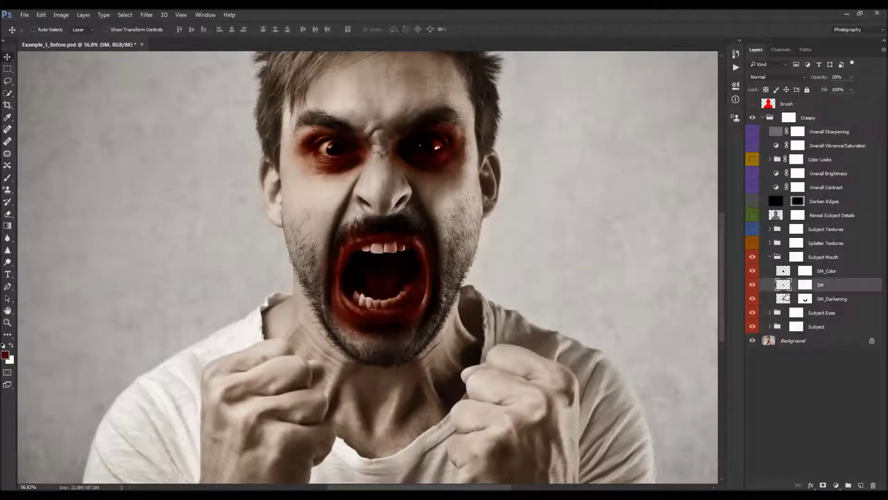
pyautogui.click(823, 272)
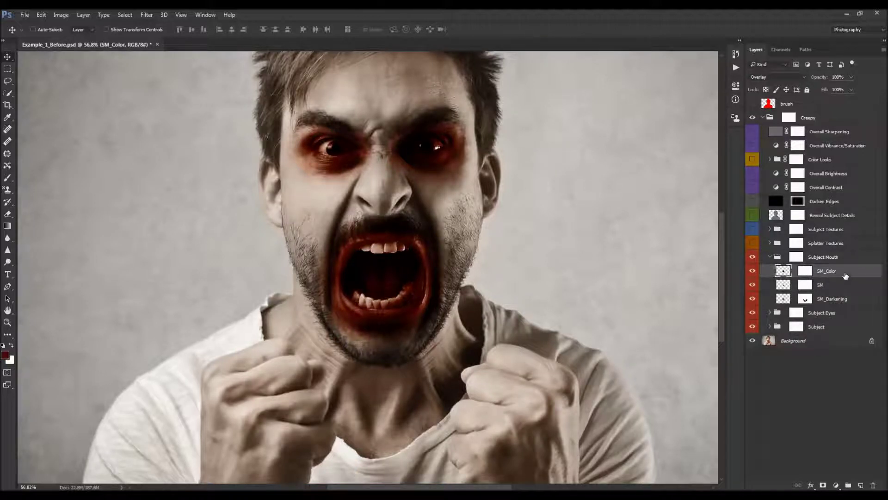
pyautogui.click(751, 273)
pyautogui.click(751, 273)
pyautogui.moveTo(822, 77); pyautogui.dragTo(860, 82)
# Expand the Subject Eyes group and look through the darkening and colour layers of the mouth and eyes
pyautogui.click(834, 300)
pyautogui.click(771, 313)
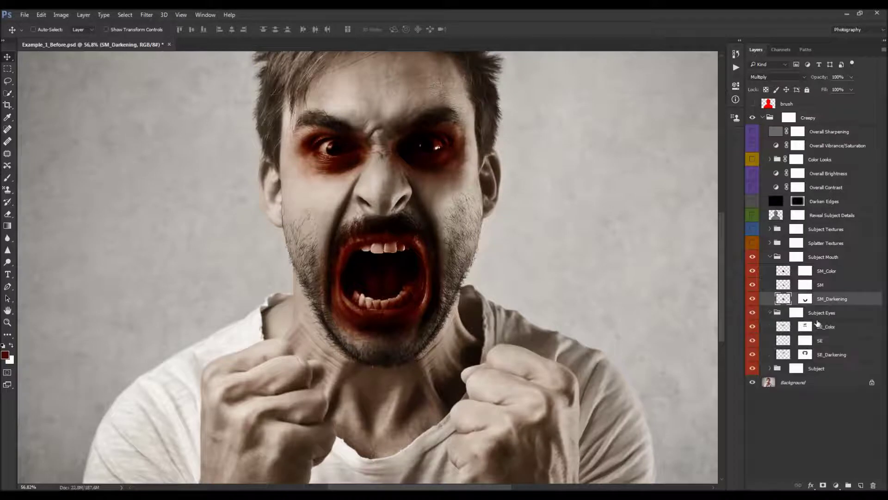
pyautogui.click(831, 327)
pyautogui.click(833, 355)
# Try scaling the SM_Color layer down to about 84% around the mouth
pyautogui.click(835, 271)
pyautogui.hotkey('ctrl', 't')
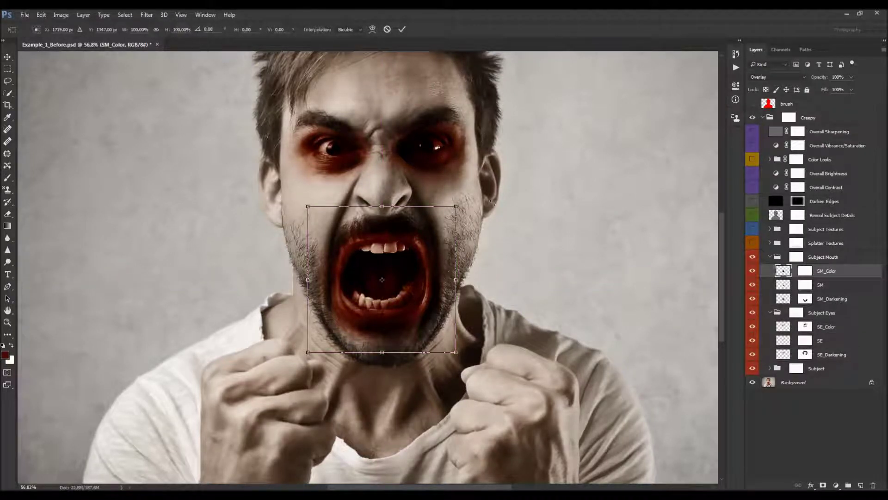
pyautogui.moveTo(457, 205); pyautogui.dragTo(440, 223)
pyautogui.moveTo(312, 350); pyautogui.dragTo(319, 344)
pyautogui.moveTo(399, 285); pyautogui.dragTo(402, 279)
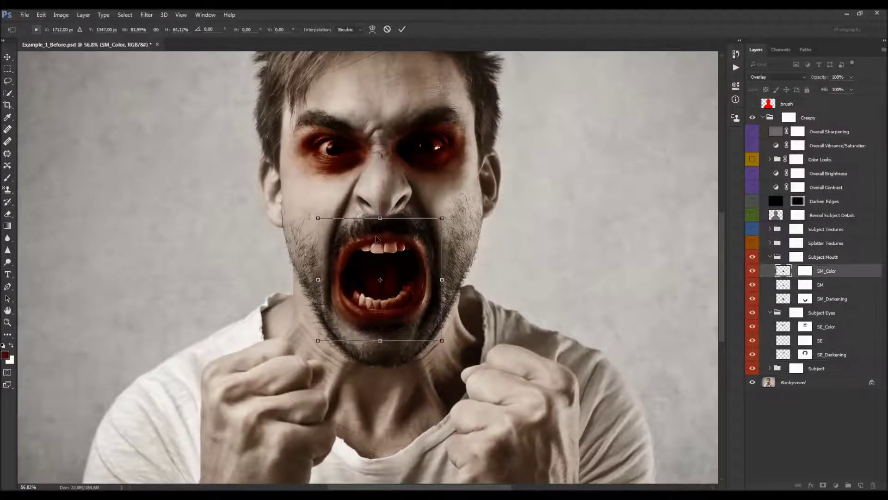
pyautogui.press('Return')
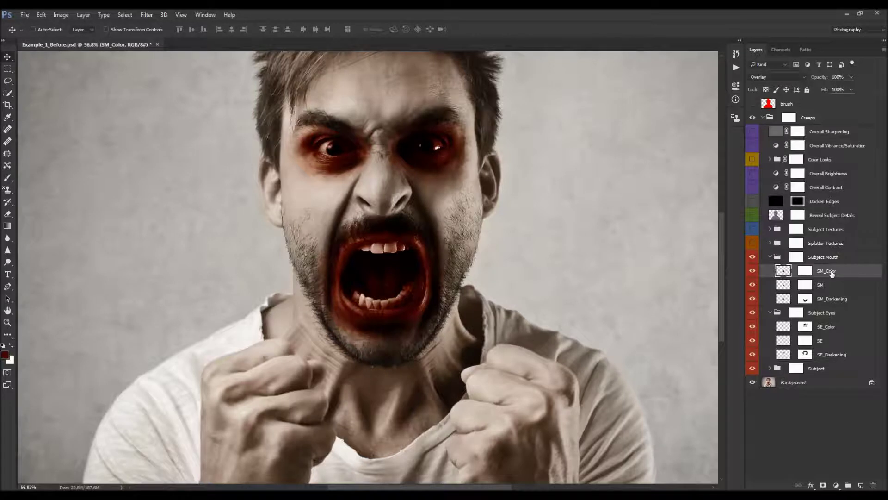
# Try free-transforming the SM_Color layer once more to shrink the red area from two opposite corners
pyautogui.click(828, 326)
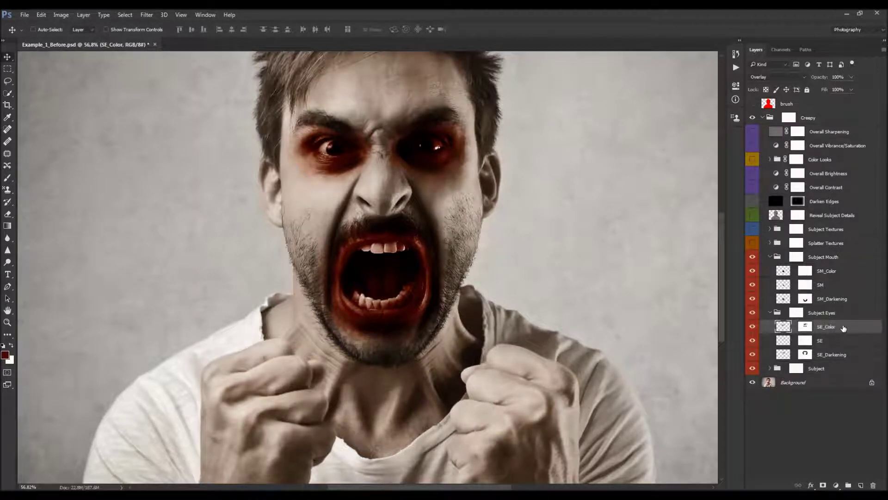
pyautogui.click(829, 271)
pyautogui.hotkey('ctrl', 't')
pyautogui.moveTo(457, 352); pyautogui.dragTo(442, 339)
pyautogui.moveTo(307, 207); pyautogui.dragTo(315, 213)
pyautogui.press('Return')
# Paint black on the SM_Color mask with a slightly larger brush to remove red colouring below the mouth
pyautogui.click(805, 272)
pyautogui.press('b')
pyautogui.scroll(-1, 348, 342)
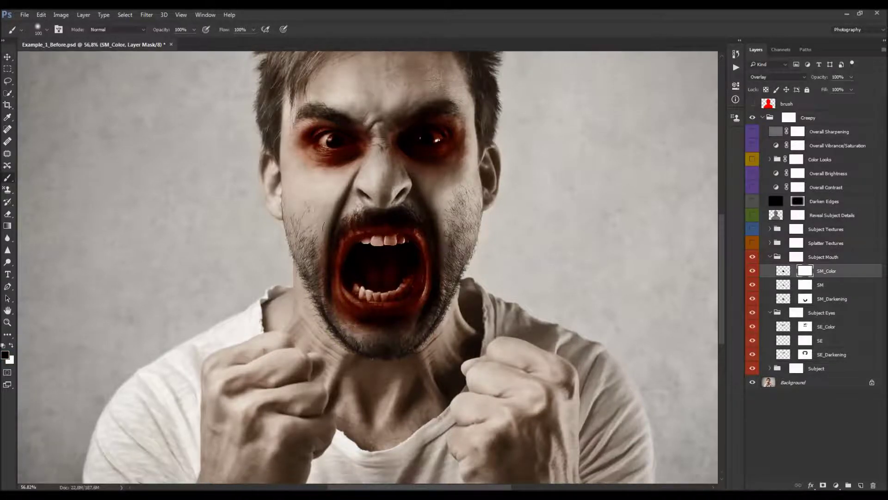
pyautogui.press(']')
pyautogui.press('v')
pyautogui.scroll(3, 468, 300)
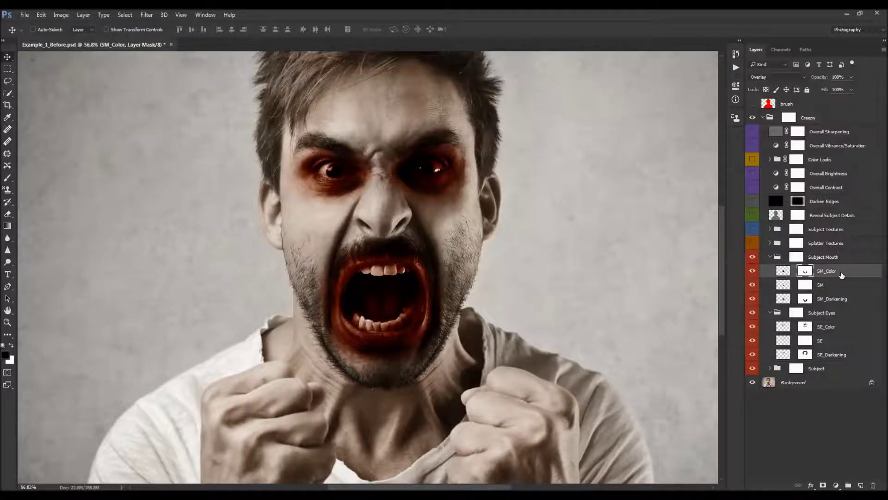
# Lower the SM_Darkening layer's opacity to about 60% and toggle its visibility to compare the effect
pyautogui.click(841, 297)
pyautogui.moveTo(819, 79); pyautogui.dragTo(801, 80)
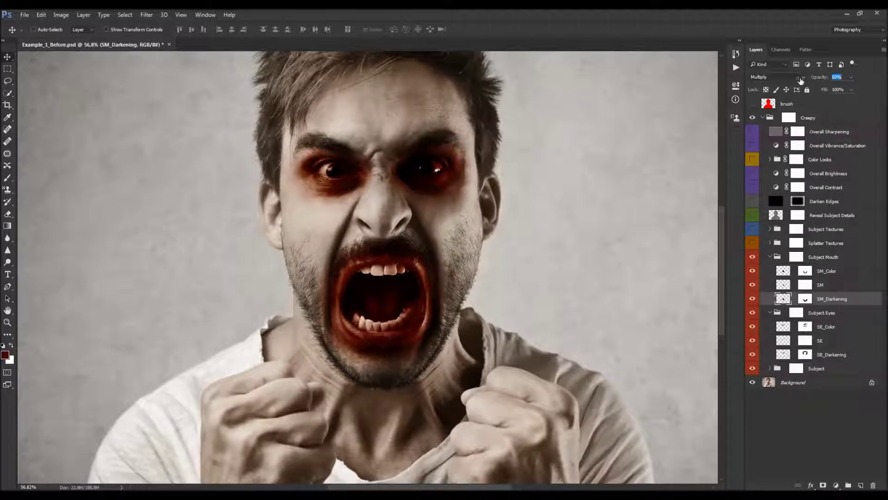
pyautogui.moveTo(800, 81); pyautogui.dragTo(798, 81)
pyautogui.click(753, 297)
pyautogui.click(752, 298)
# Set the SM layer's opacity to 42% and collapse the Subject Mouth and Subject Eyes groups
pyautogui.click(824, 286)
pyautogui.moveTo(819, 80); pyautogui.dragTo(819, 80)
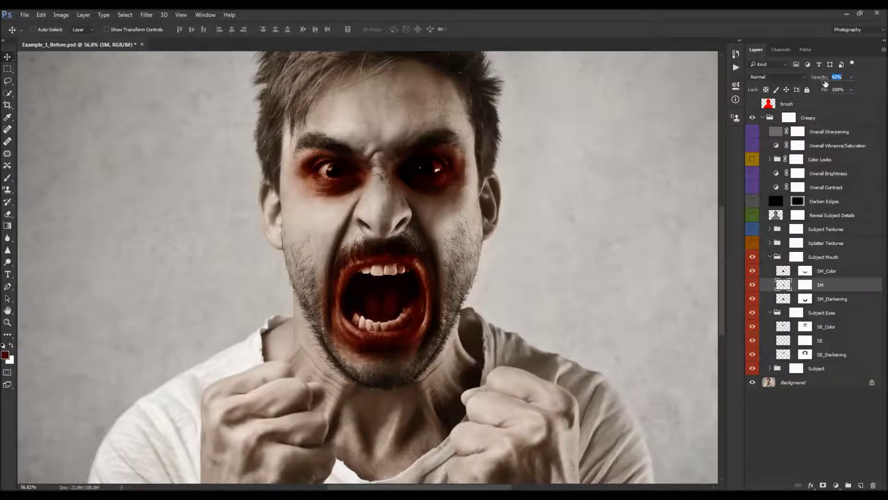
pyautogui.scroll(-3, 379, 230)
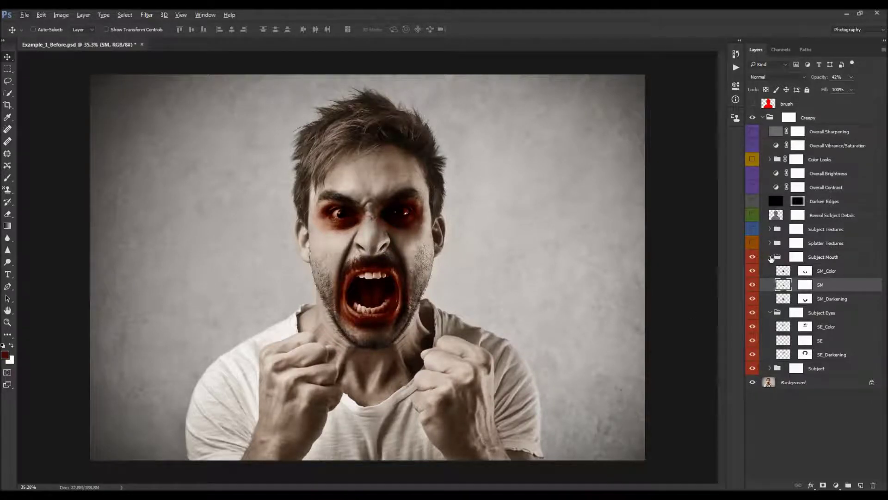
pyautogui.click(770, 270)
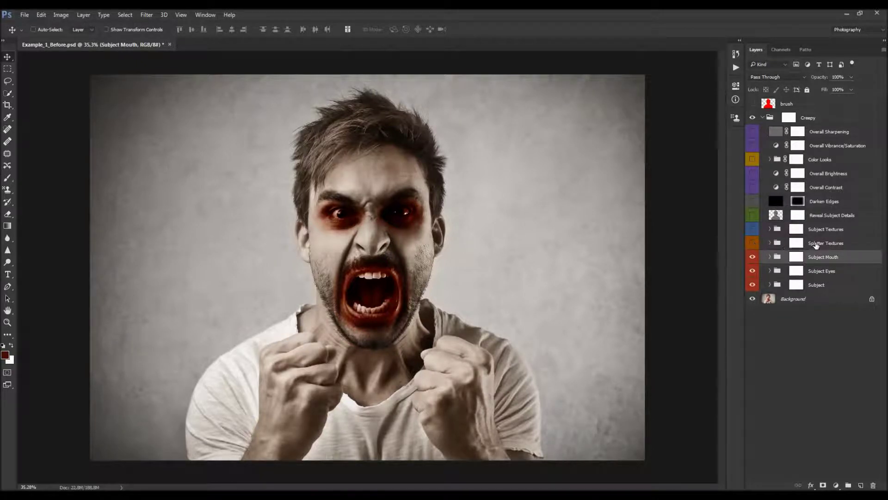
# Show and expand the Splatter Textures group and go through its ST_1 to ST_4 layers
pyautogui.click(771, 243)
pyautogui.scroll(3, 373, 285)
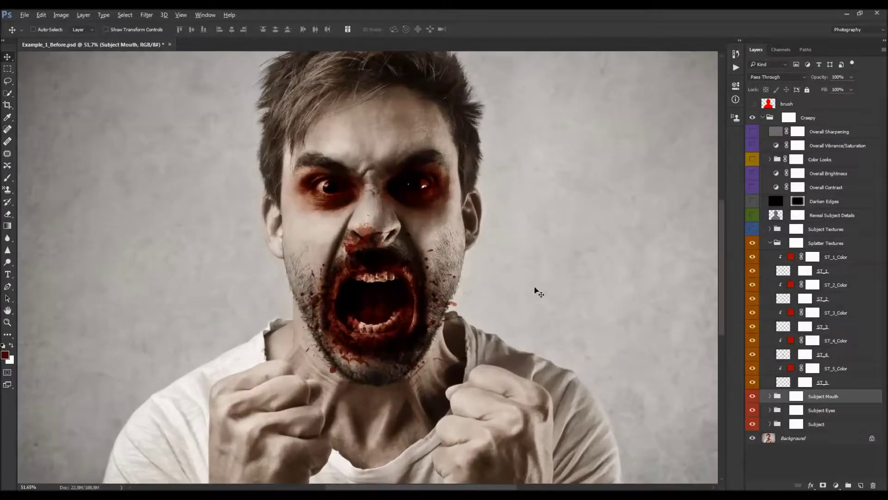
pyautogui.scroll(-1, 401, 279)
pyautogui.click(835, 270)
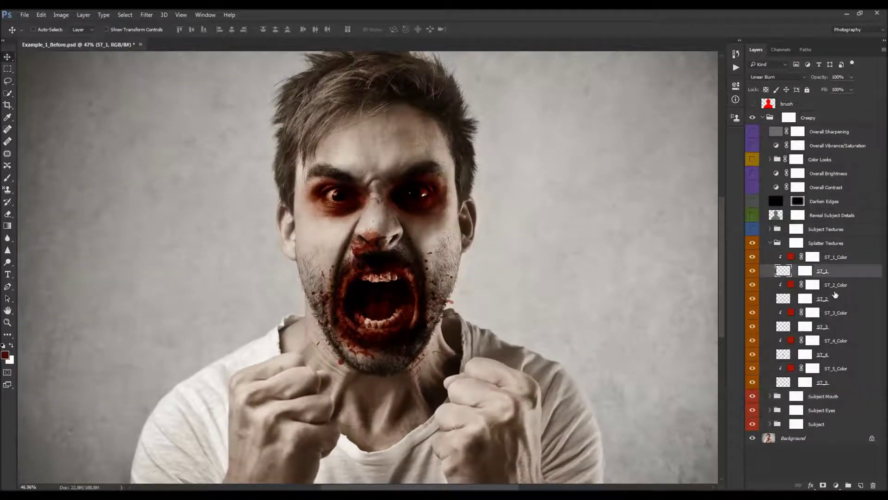
pyautogui.click(836, 297)
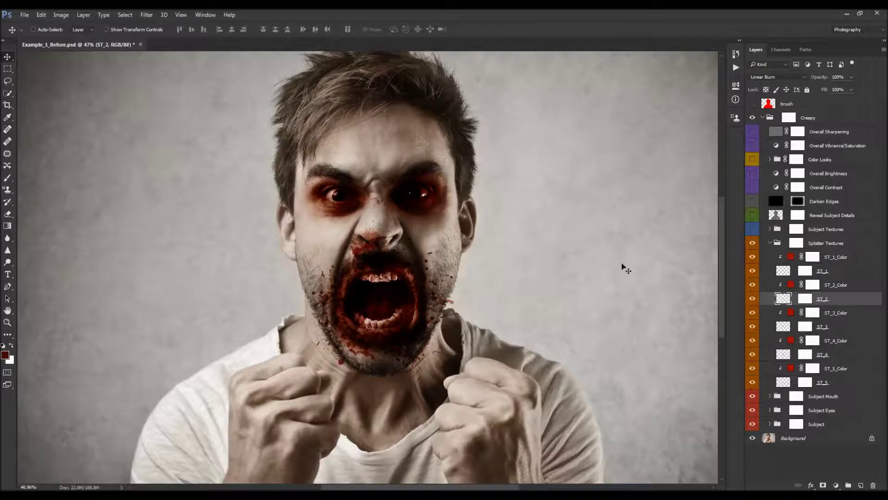
pyautogui.click(842, 270)
pyautogui.click(840, 299)
pyautogui.click(837, 326)
pyautogui.click(835, 354)
# Try violet #5a00ff as the fill colour of the ST_5_Color layer
pyautogui.click(835, 373)
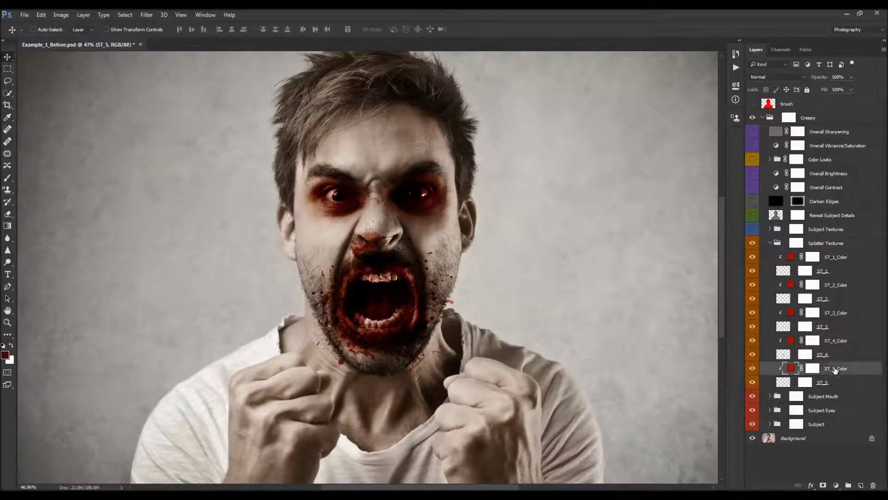
pyautogui.doubleClick(791, 367)
pyautogui.moveTo(715, 243)
pyautogui.mouseDown()
pyautogui.moveTo(715, 223)
pyautogui.moveTo(686, 210)
pyautogui.moveTo(717, 160)
pyautogui.mouseUp()
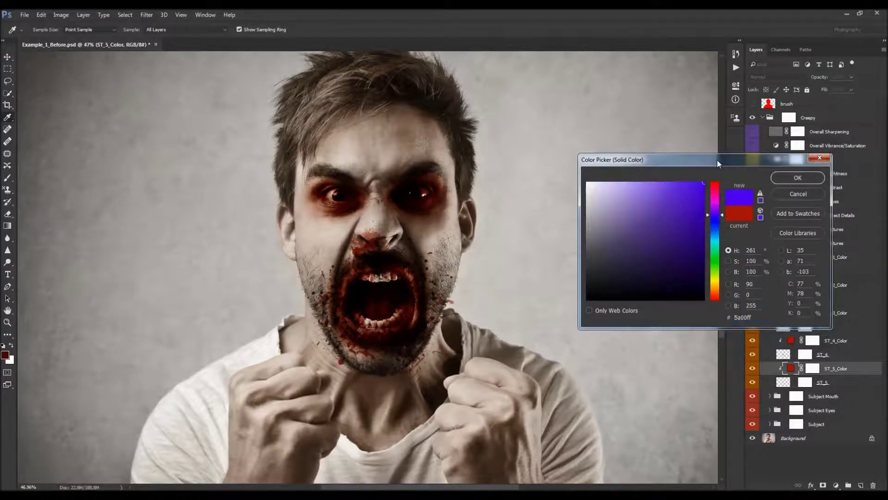
pyautogui.click(799, 195)
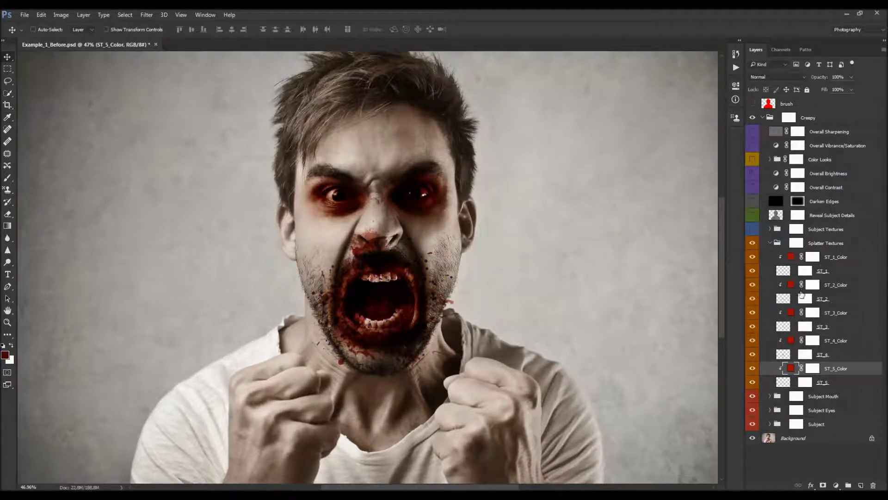
# Reposition the ST_1 splatter slightly over the mouth and adjust it with Free Transform
pyautogui.click(784, 273)
pyautogui.click(782, 299)
pyautogui.click(783, 271)
pyautogui.moveTo(379, 289)
pyautogui.mouseDown()
pyautogui.moveTo(327, 291)
pyautogui.moveTo(384, 296)
pyautogui.mouseUp()
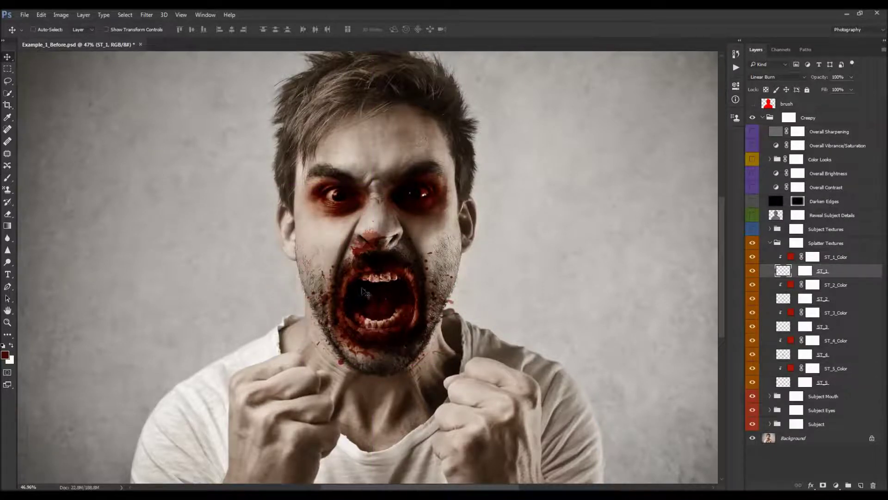
pyautogui.hotkey('ctrl', 't')
pyautogui.moveTo(495, 241); pyautogui.dragTo(510, 224)
pyautogui.press('Return')
pyautogui.scroll(1, 348, 237)
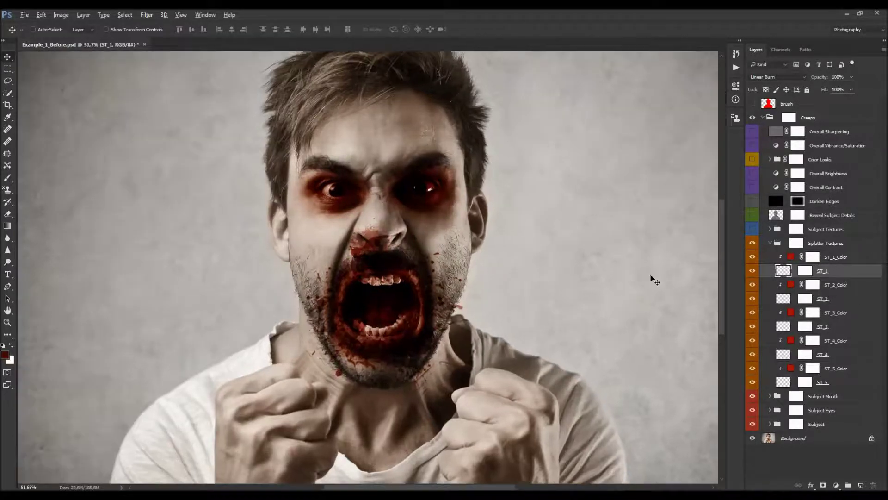
# Paint black on the ST_1 layer mask around the base of the nose to remove splatter there
pyautogui.click(810, 272)
pyautogui.press('b')
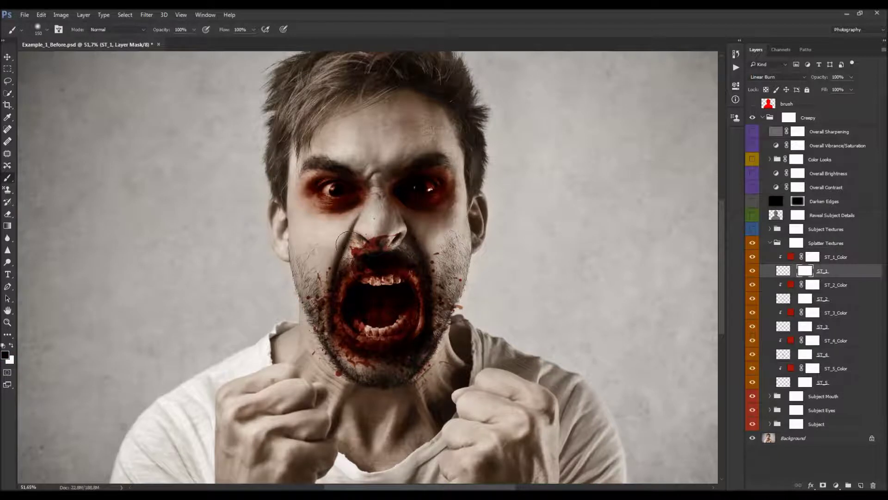
pyautogui.moveTo(376, 230); pyautogui.dragTo(372, 226)
pyautogui.press('v')
# Hide the ST_1 splatter layer after comparing it on and off, and toggle ST_2's visibility to check its effect
pyautogui.click(754, 272)
pyautogui.click(754, 272)
pyautogui.click(753, 272)
pyautogui.click(752, 299)
pyautogui.click(752, 298)
# Rotate the ST_2 splatter about -21.6°, scale it down slightly and position it around the mouth
pyautogui.click(782, 300)
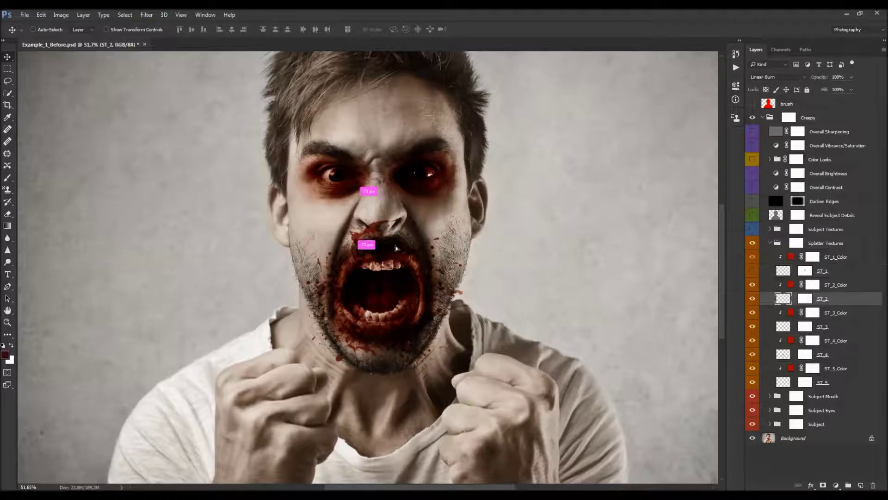
pyautogui.hotkey('ctrl', 't')
pyautogui.moveTo(560, 259); pyautogui.dragTo(532, 198)
pyautogui.moveTo(407, 276); pyautogui.dragTo(406, 276)
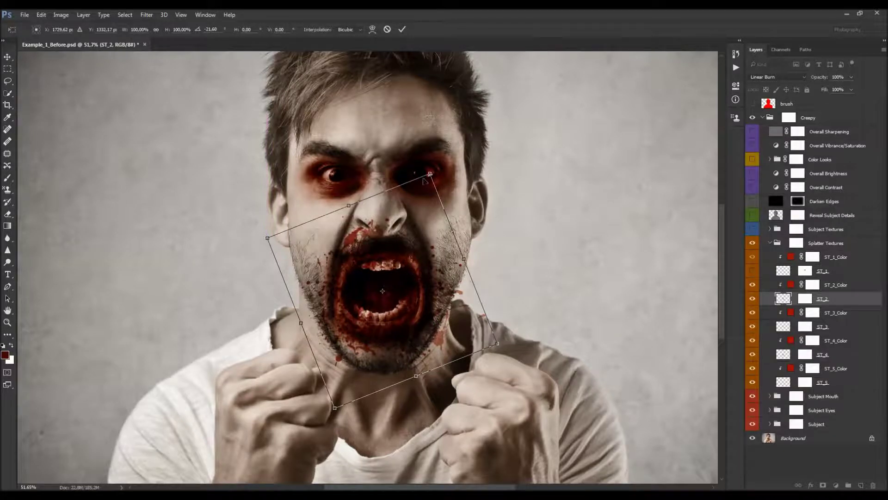
pyautogui.moveTo(430, 174); pyautogui.dragTo(421, 196)
pyautogui.moveTo(395, 263); pyautogui.dragTo(397, 265)
pyautogui.press('Return')
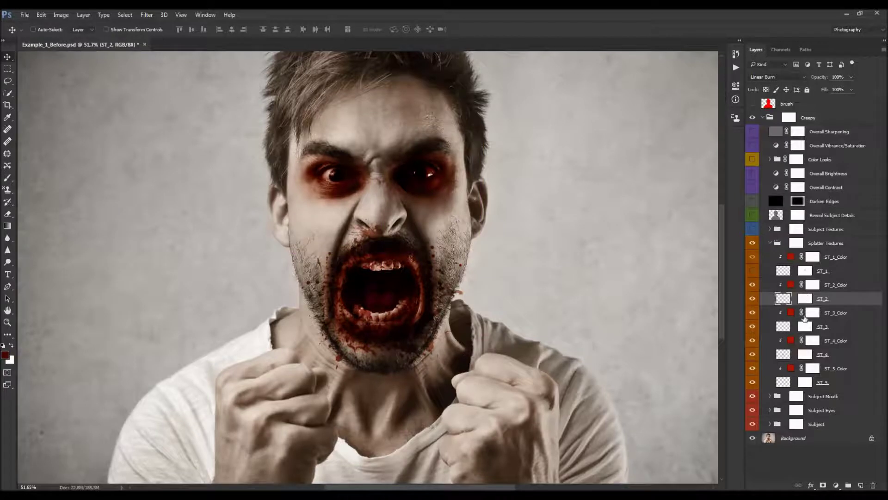
# Paint black on the ST_3 layer mask with the soft 150 px brush to remove splatter just under the nose
pyautogui.click(783, 327)
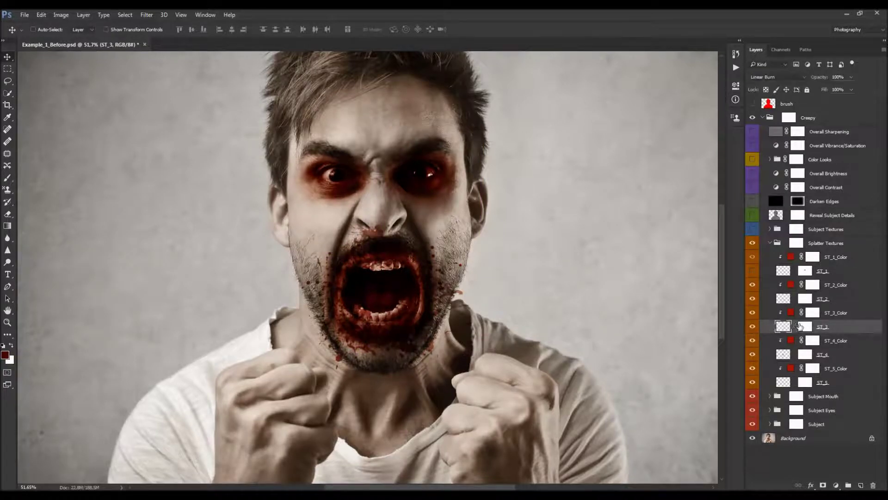
pyautogui.press('b')
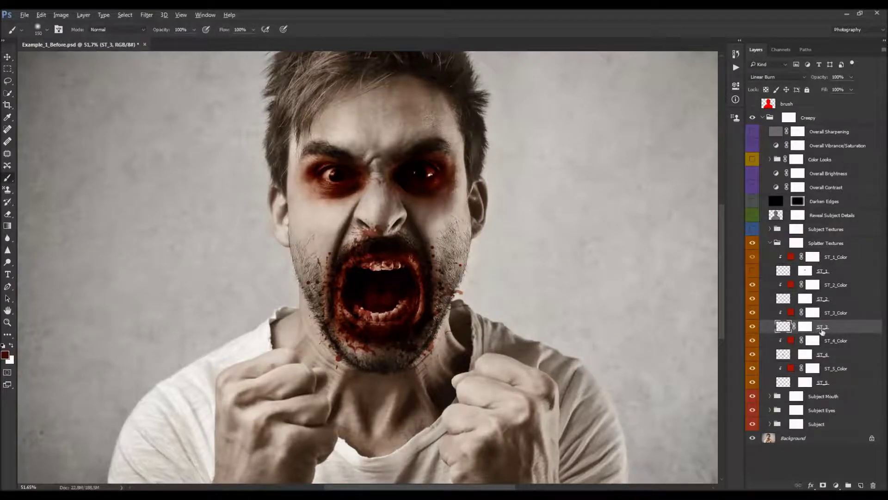
pyautogui.click(805, 327)
pyautogui.scroll(1, 370, 245)
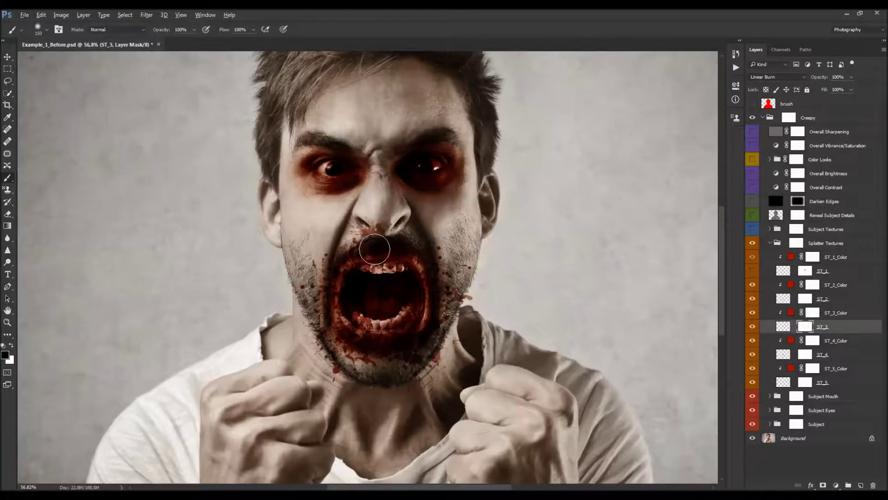
pyautogui.rightClick(384, 246)
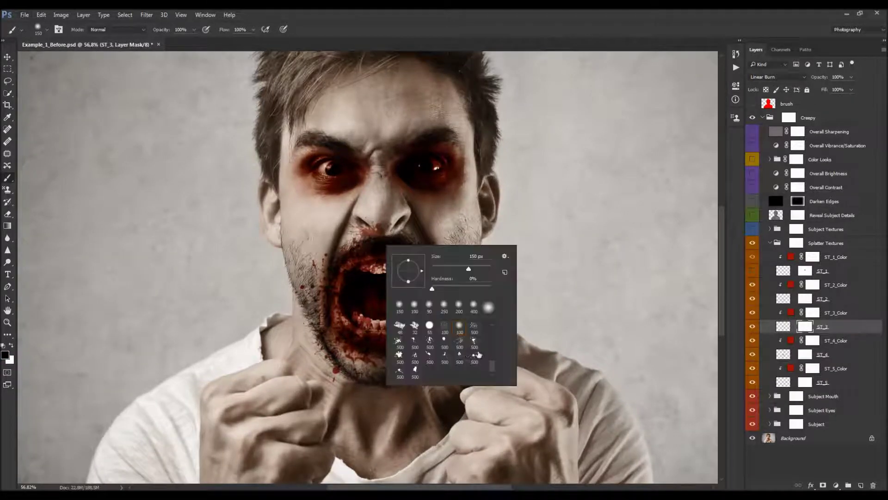
pyautogui.click(235, 338)
pyautogui.moveTo(354, 224); pyautogui.dragTo(402, 227)
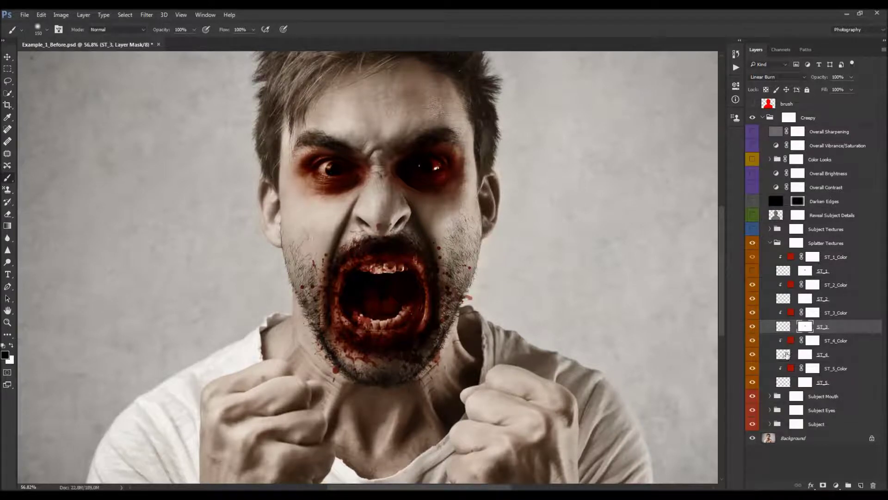
# Paint black on the ST_4 and ST_5 masks below the nose and toggle ST_5's visibility to compare the effect
pyautogui.click(786, 354)
pyautogui.moveTo(400, 228)
pyautogui.mouseDown()
pyautogui.moveTo(350, 225)
pyautogui.moveTo(417, 228)
pyautogui.moveTo(393, 228)
pyautogui.mouseUp()
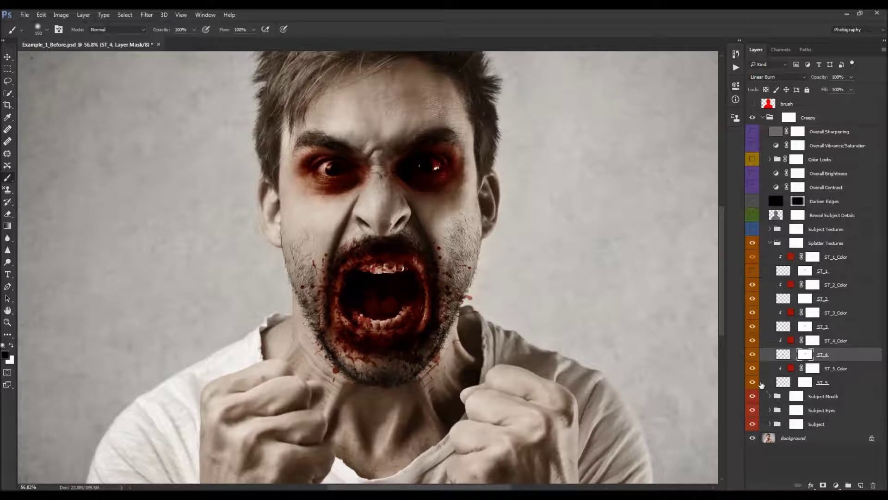
pyautogui.click(786, 380)
pyautogui.moveTo(385, 222); pyautogui.dragTo(390, 222)
pyautogui.press('v')
pyautogui.click(753, 382)
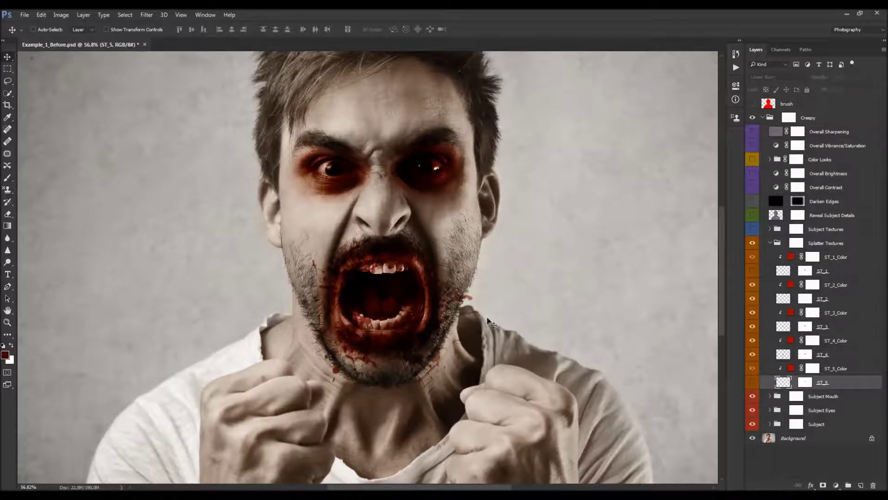
pyautogui.click(753, 382)
pyautogui.scroll(-2, 264, 278)
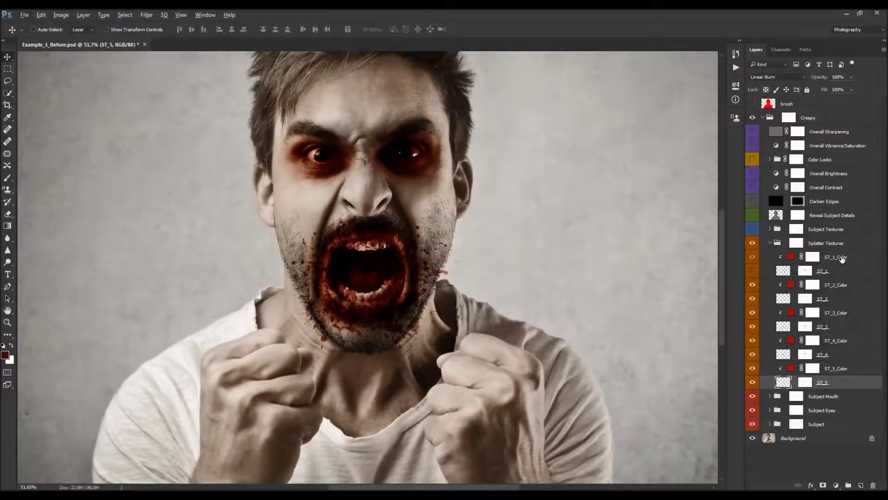
# Add a new layer above ST_1_Color and choose a 500 px splatter brush tip with streaks and droplets
pyautogui.click(842, 258)
pyautogui.click(861, 486)
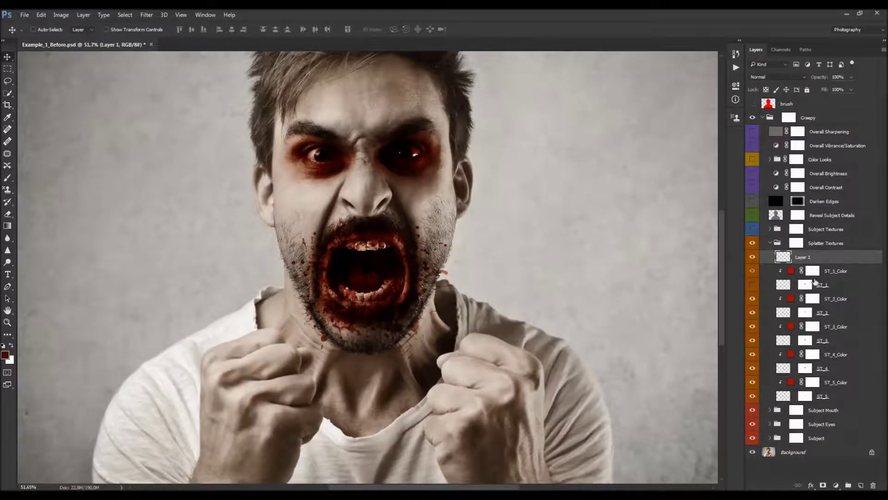
pyautogui.press('b')
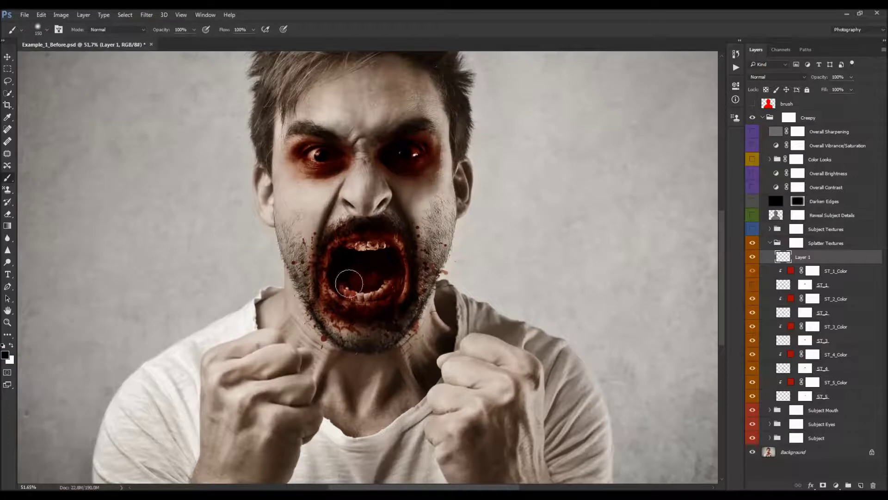
pyautogui.rightClick(372, 255)
pyautogui.click(460, 352)
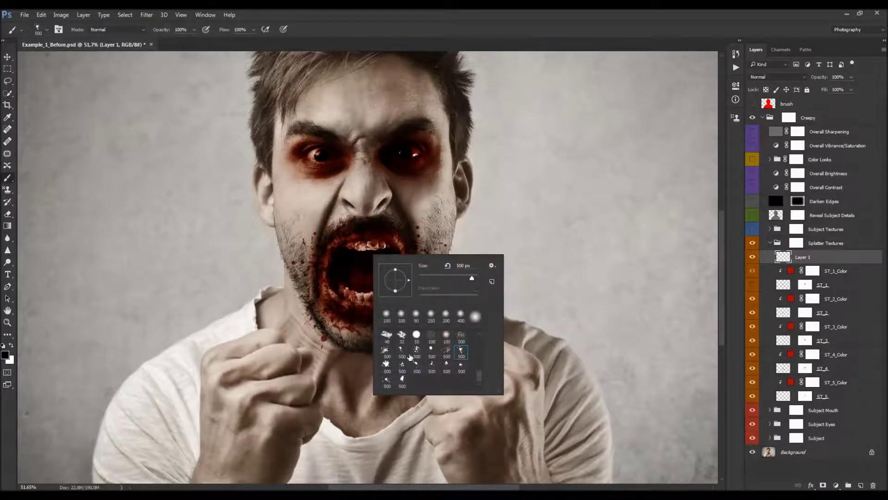
pyautogui.click(433, 364)
pyautogui.click(445, 352)
pyautogui.click(537, 316)
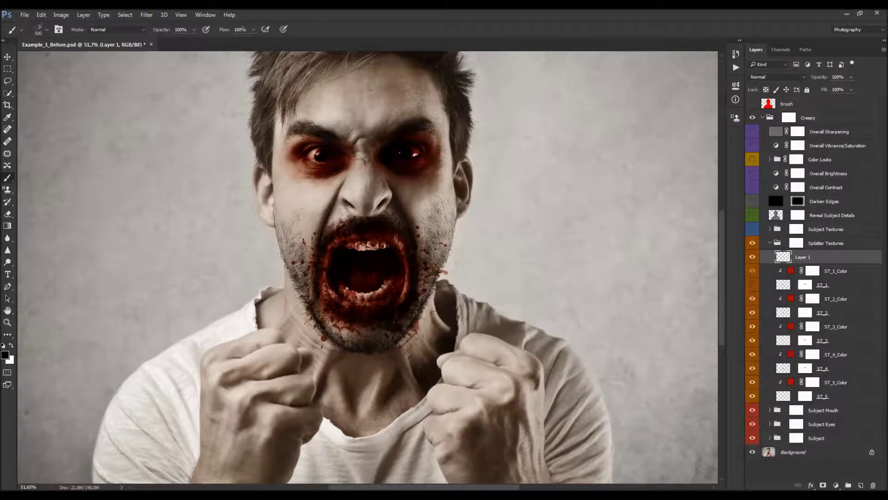
# Try test strokes with the splatter brush, undo them, and turn off its Shape Dynamics and Transfer settings
pyautogui.click(205, 14)
pyautogui.click(213, 96)
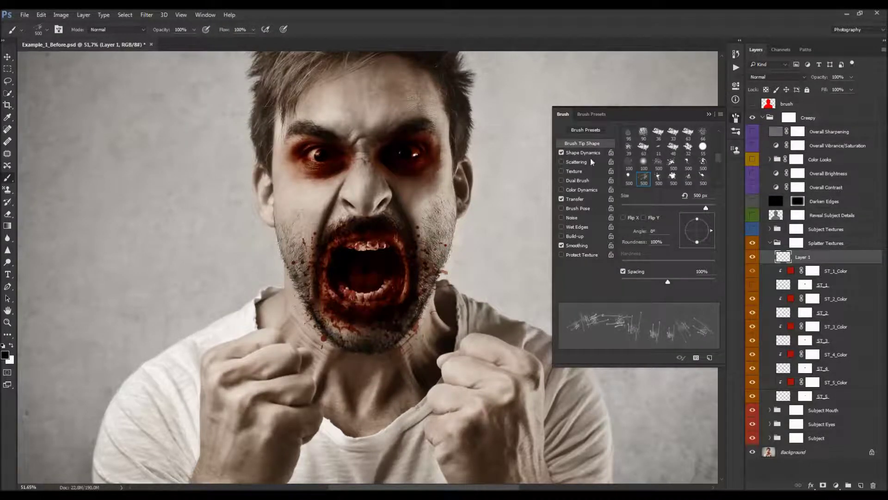
pyautogui.moveTo(134, 223)
pyautogui.mouseDown()
pyautogui.moveTo(188, 307)
pyautogui.moveTo(135, 154)
pyautogui.mouseUp()
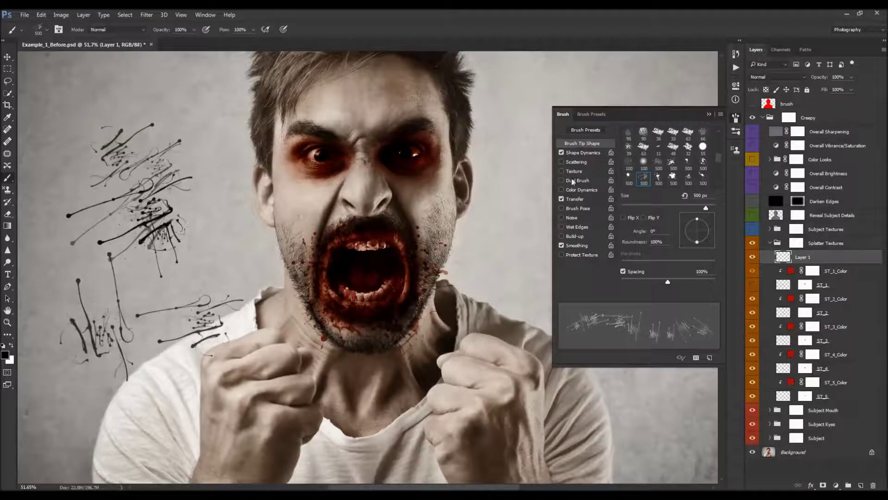
pyautogui.hotkey('ctrl', 'z')
pyautogui.click(562, 152)
pyautogui.click(561, 198)
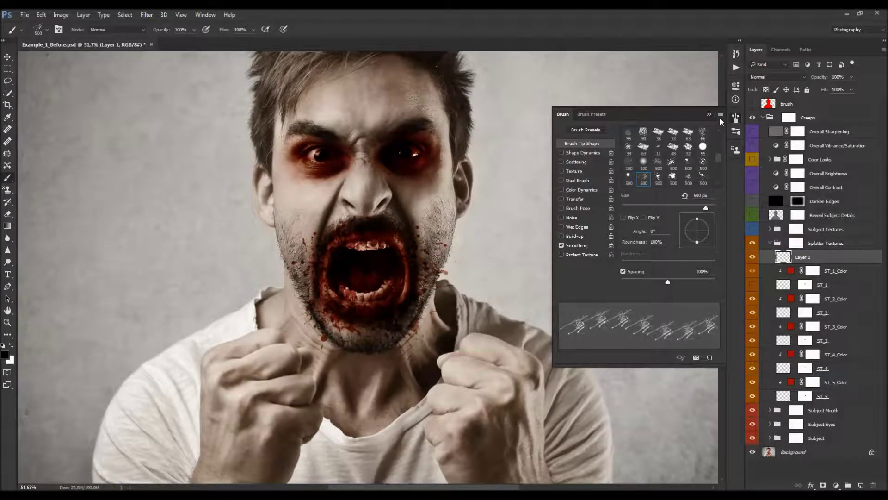
pyautogui.click(736, 118)
# Enlarge the splatter brush to 700 px and stamp it once in black over the mouth on Layer 1
pyautogui.press(']')
pyautogui.press(']')
pyautogui.press(']')
pyautogui.press(']')
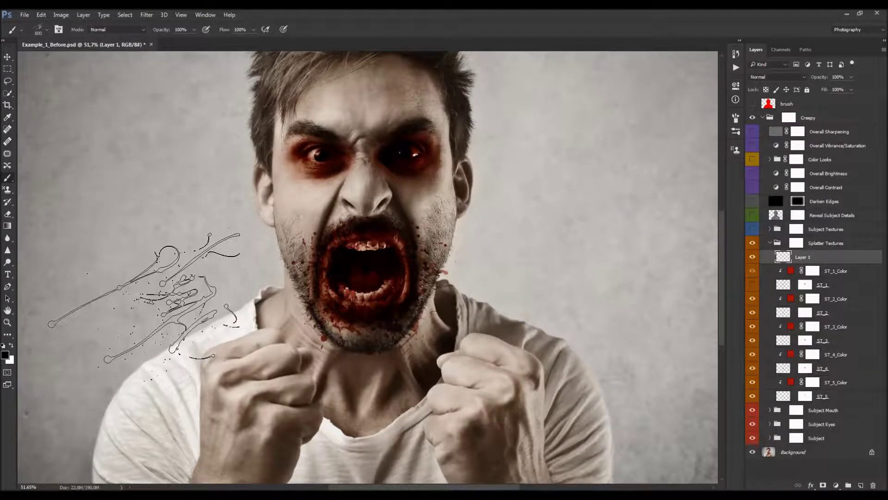
pyautogui.press('[')
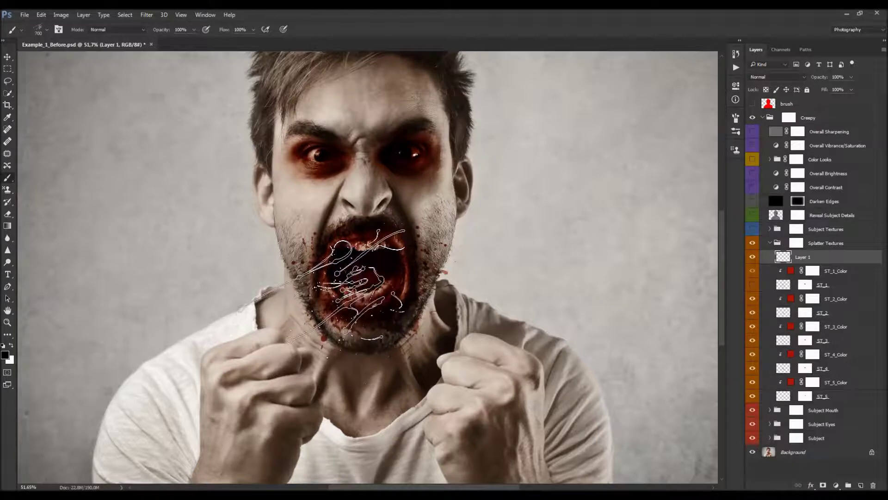
pyautogui.click(322, 294)
# Rotate the stamped splatter on Layer 1 by -60° so its streaks run downwards like drips
pyautogui.press('v')
pyautogui.scroll(1, 345, 314)
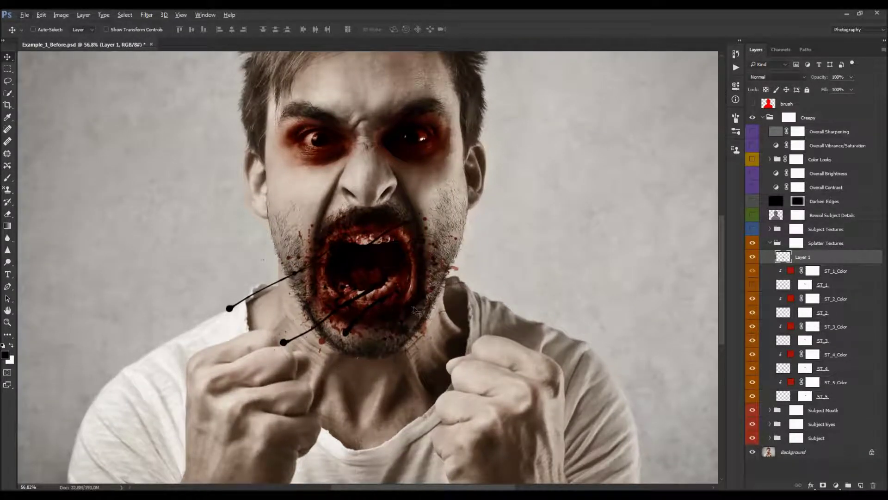
pyautogui.hotkey('ctrl', 't')
pyautogui.moveTo(508, 327)
pyautogui.mouseDown()
pyautogui.moveTo(515, 259)
pyautogui.moveTo(446, 180)
pyautogui.mouseUp()
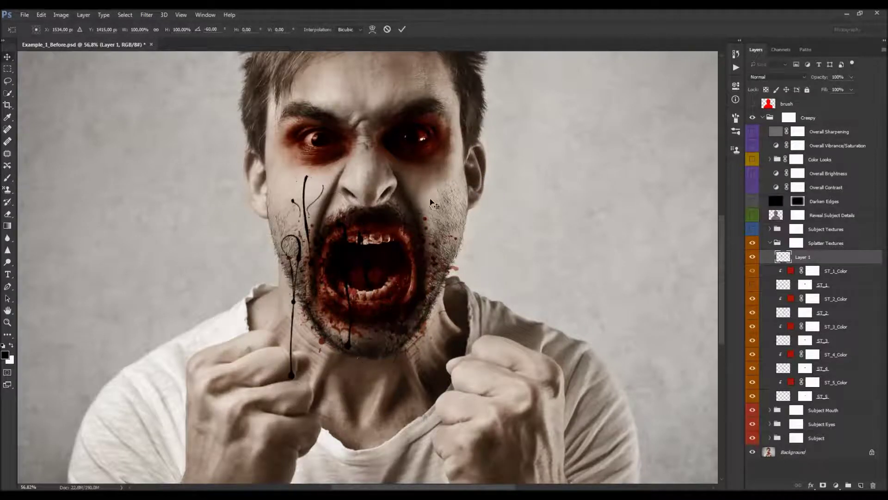
pyautogui.press('Return')
# Move the drips down so they hang from the mouth and chin, and scale them to about 123%
pyautogui.moveTo(343, 234); pyautogui.dragTo(384, 279)
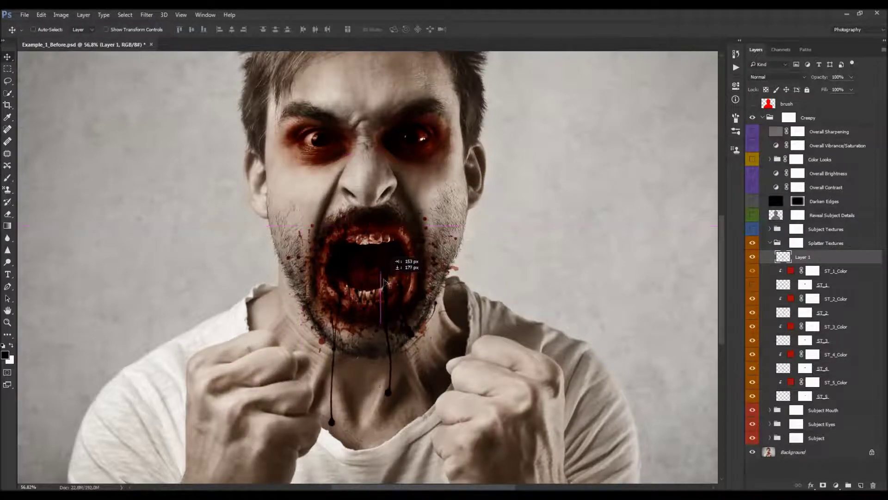
pyautogui.hotkey('ctrl', 't')
pyautogui.moveTo(457, 425); pyautogui.dragTo(492, 474)
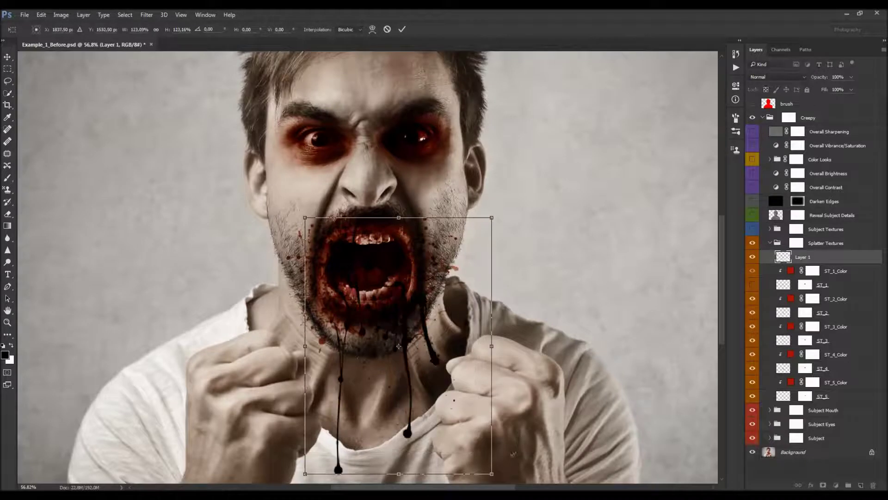
pyautogui.press('Return')
pyautogui.moveTo(424, 356)
pyautogui.mouseDown()
pyautogui.moveTo(419, 340)
pyautogui.moveTo(415, 349)
pyautogui.mouseUp()
# Set Layer 1's blend mode to Linear Burn and clip a duplicate of ST_1_Color to it to colour the drips red
pyautogui.click(777, 77)
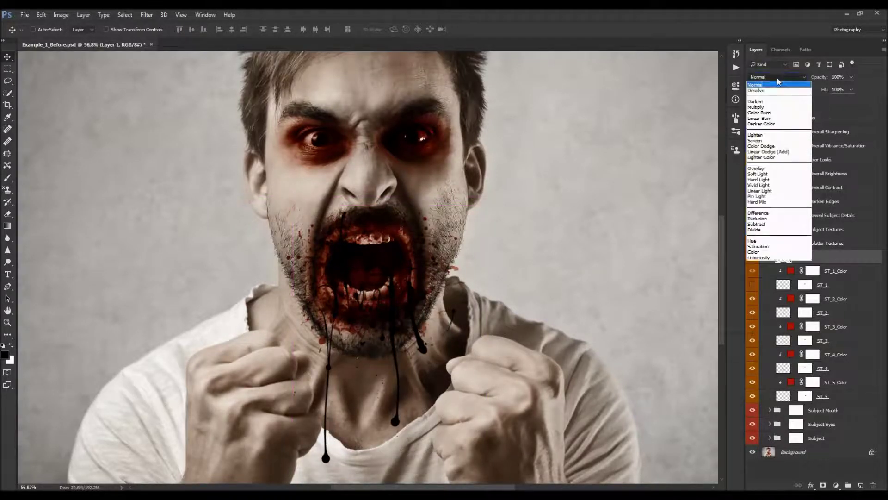
pyautogui.click(768, 119)
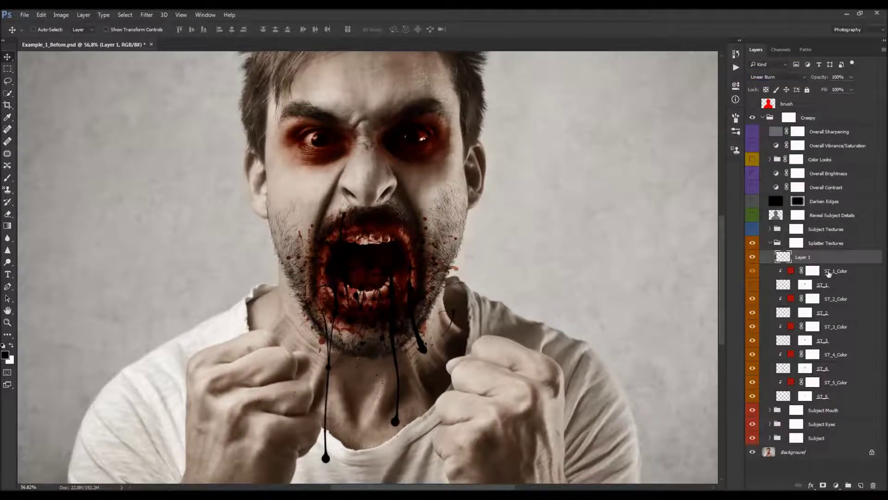
pyautogui.click(830, 271)
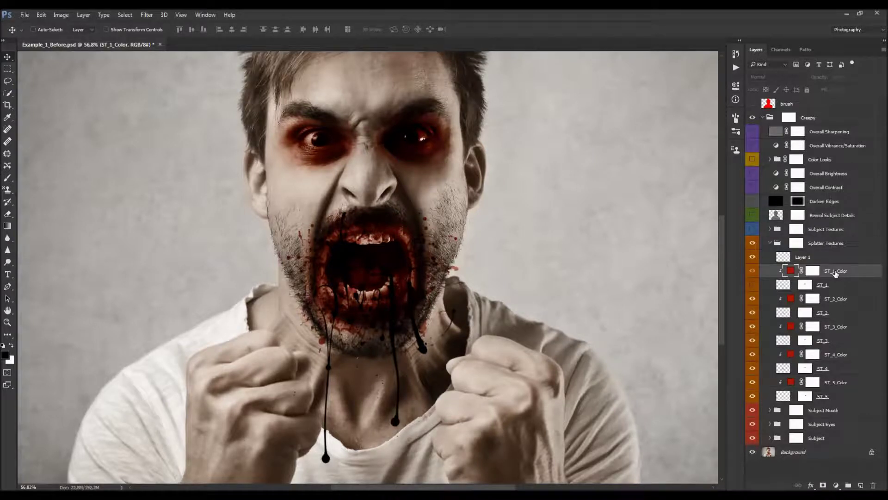
pyautogui.moveTo(826, 272); pyautogui.dragTo(821, 251)
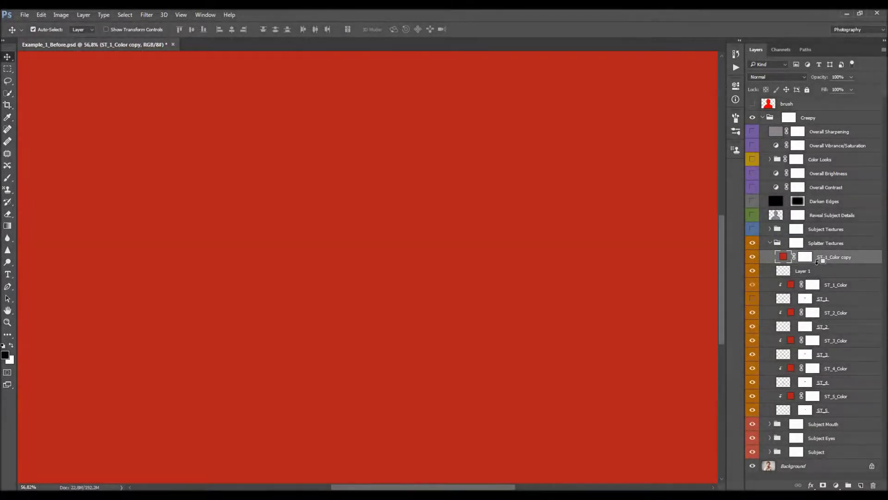
pyautogui.keyDown('alt'); pyautogui.click(833, 268); pyautogui.keyUp('alt')
pyautogui.click(753, 257)
pyautogui.click(754, 257)
# Select Layer 1 and nudge the red drips slightly into place below the mouth
pyautogui.click(800, 273)
pyautogui.scroll(-1, 400, 268)
pyautogui.moveTo(400, 268); pyautogui.dragTo(399, 264)
pyautogui.scroll(-6, 370, 254)
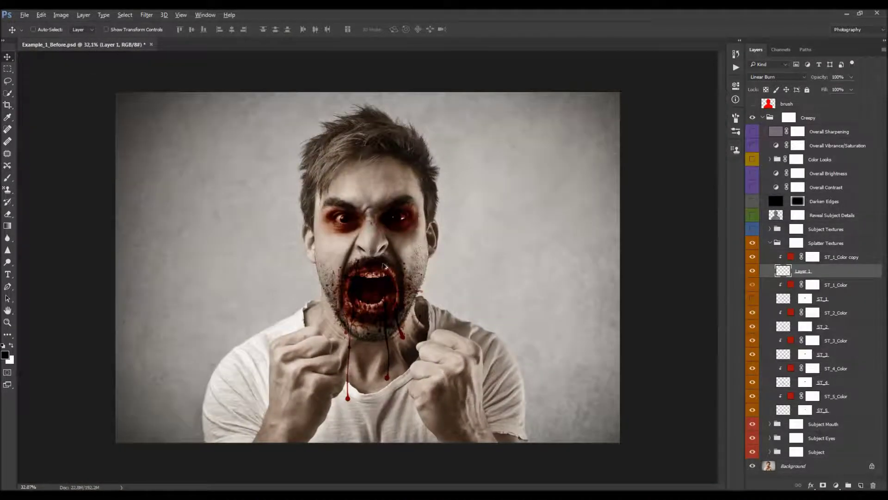
# Add a new layer above ST_1_Color copy and choose a different 500 px splatter brush tip for it
pyautogui.scroll(2, 380, 282)
pyautogui.scroll(1, 379, 299)
pyautogui.click(833, 259)
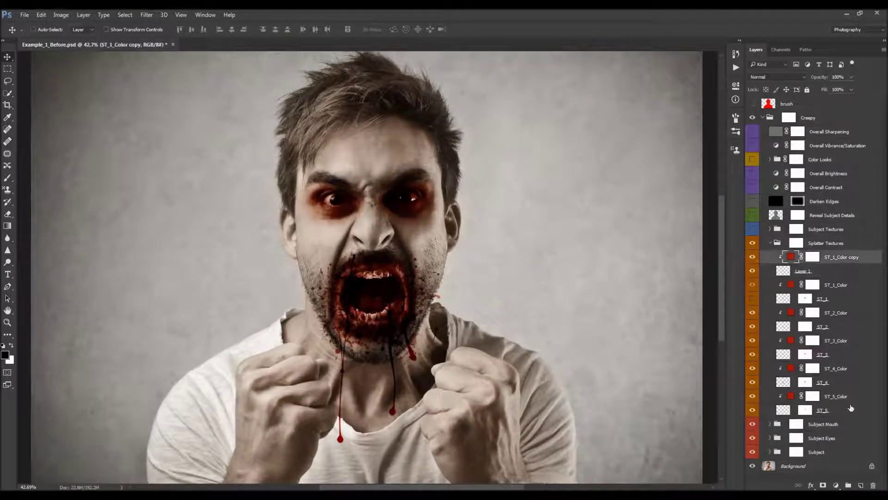
pyautogui.click(861, 485)
pyautogui.press('b')
pyautogui.scroll(4, 384, 296)
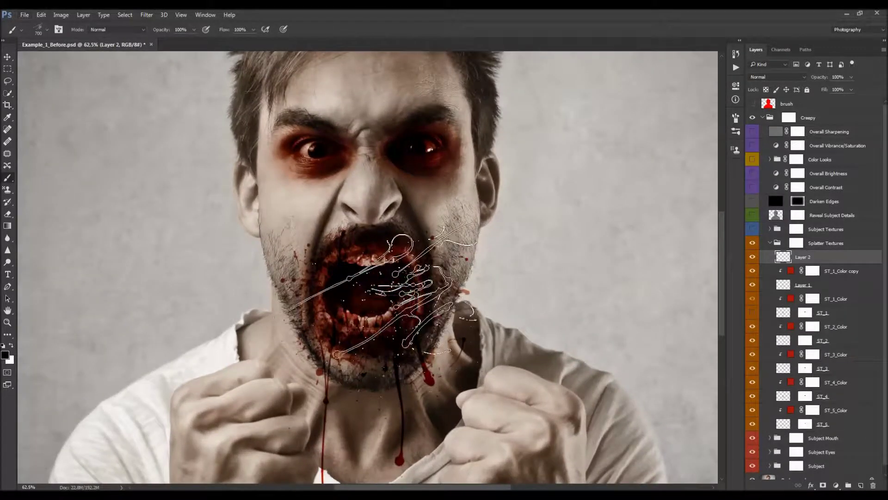
pyautogui.rightClick(380, 295)
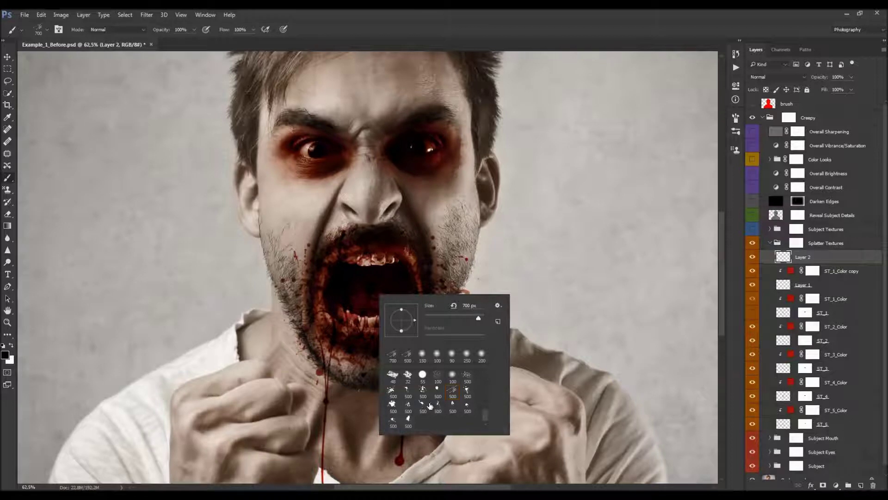
pyautogui.click(440, 411)
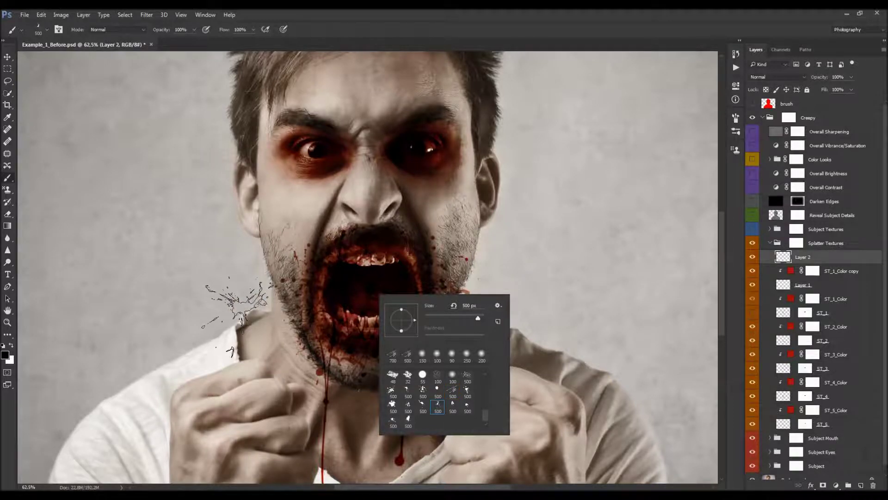
pyautogui.scroll(-1, 238, 303)
pyautogui.press('Return')
# Enlarge the splatter brush to 1000 px and stamp it once in black over the open mouth on Layer 2
pyautogui.click(736, 118)
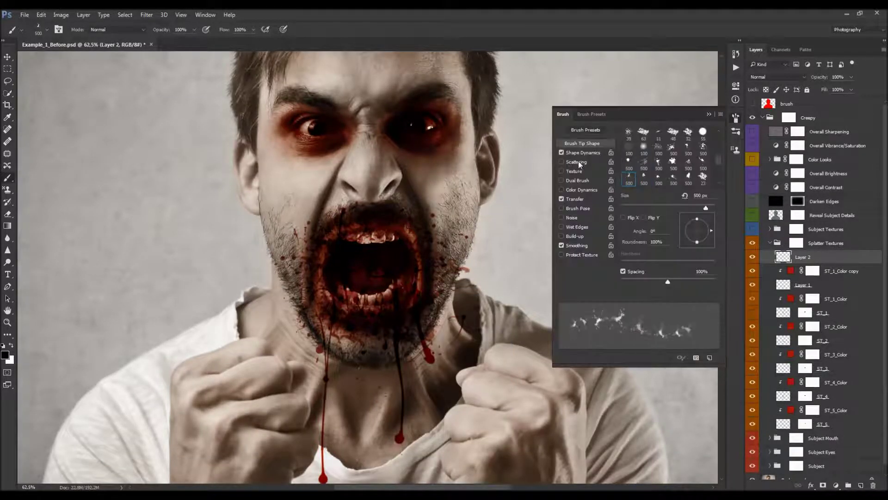
pyautogui.click(709, 115)
pyautogui.press(']')
pyautogui.press(']')
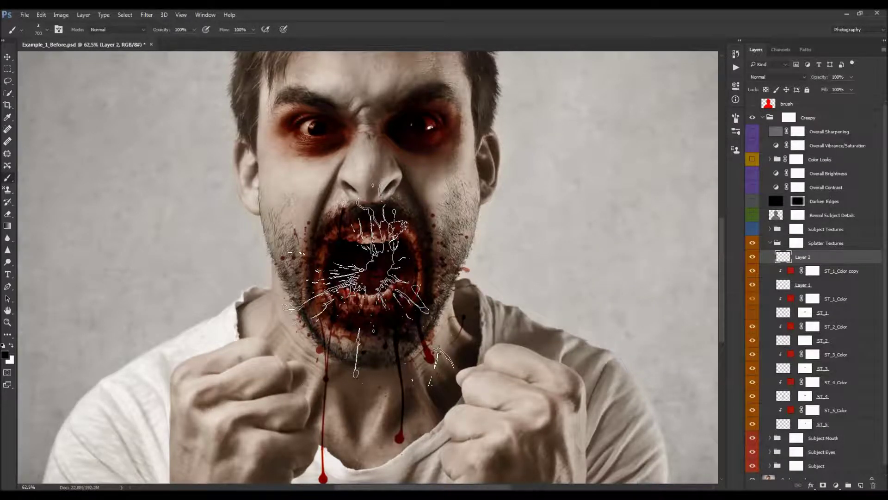
pyautogui.press(']')
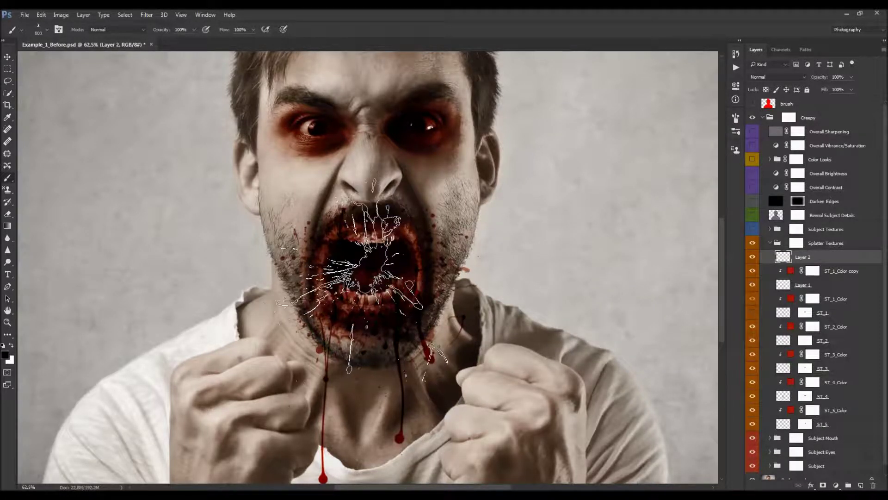
pyautogui.click(360, 277)
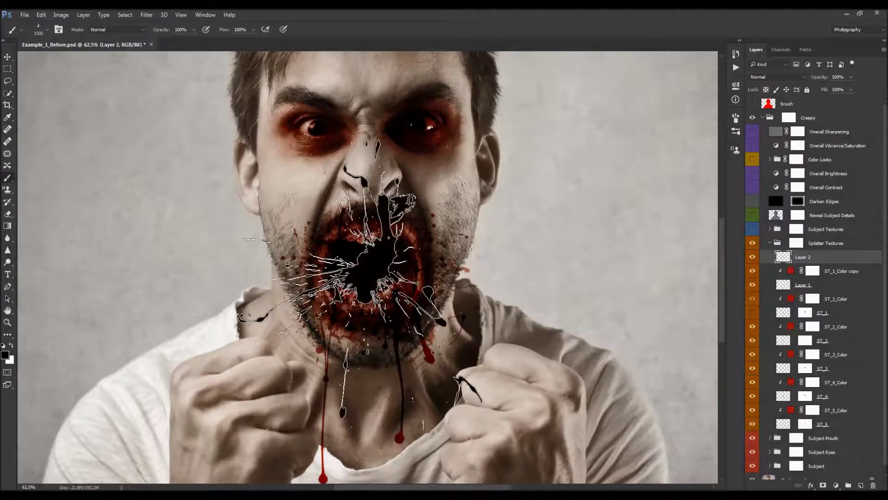
# Rotate the stamped splatter on Layer 2 by 45° and move it so it bursts outwards from the mouth
pyautogui.press('v')
pyautogui.hotkey('ctrl', 't')
pyautogui.moveTo(531, 213); pyautogui.dragTo(545, 297)
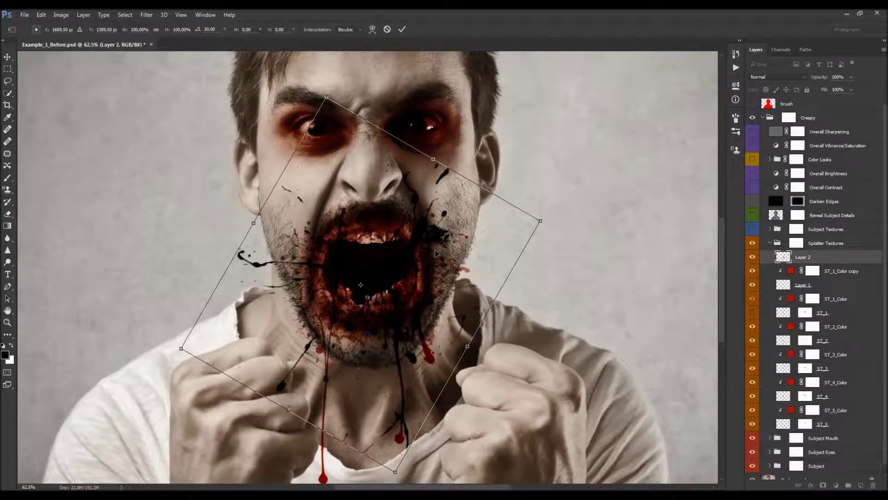
pyautogui.moveTo(553, 229); pyautogui.dragTo(558, 269)
pyautogui.moveTo(412, 255); pyautogui.dragTo(421, 249)
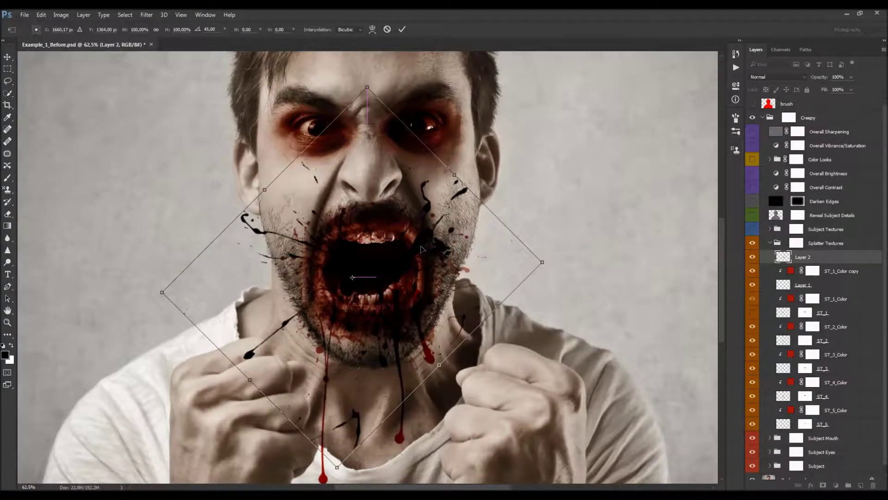
pyautogui.press('Return')
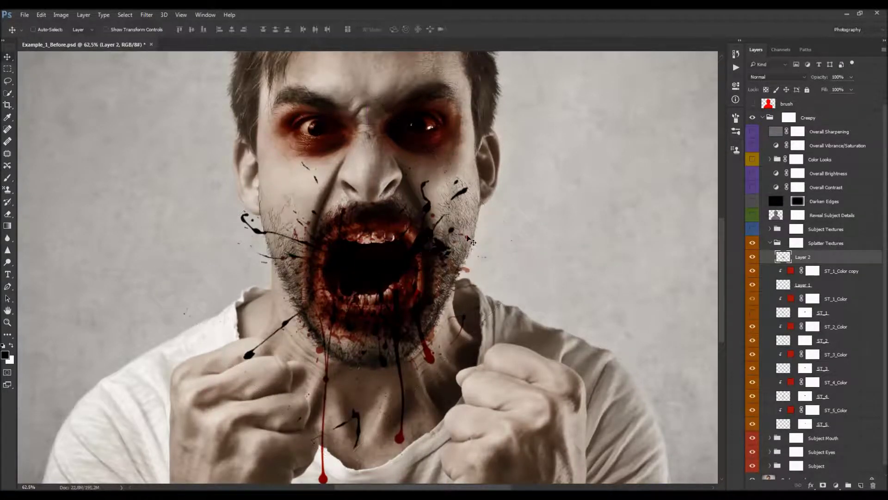
# Set Layer 2's blend mode to Linear Burn and clip a duplicate of ST_1_Color copy to it to colour the splatter red
pyautogui.click(761, 75)
pyautogui.click(771, 120)
pyautogui.moveTo(835, 272); pyautogui.dragTo(833, 258)
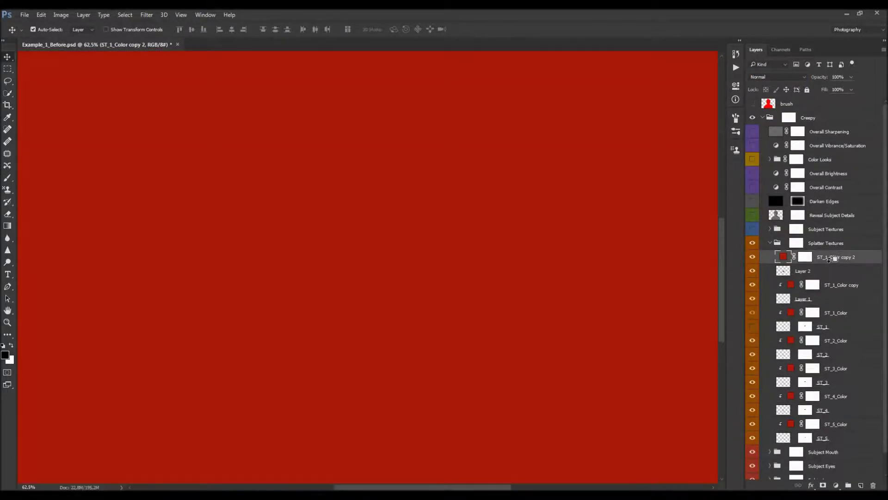
pyautogui.keyDown('alt'); pyautogui.click(826, 264); pyautogui.keyUp('alt')
pyautogui.click(786, 270)
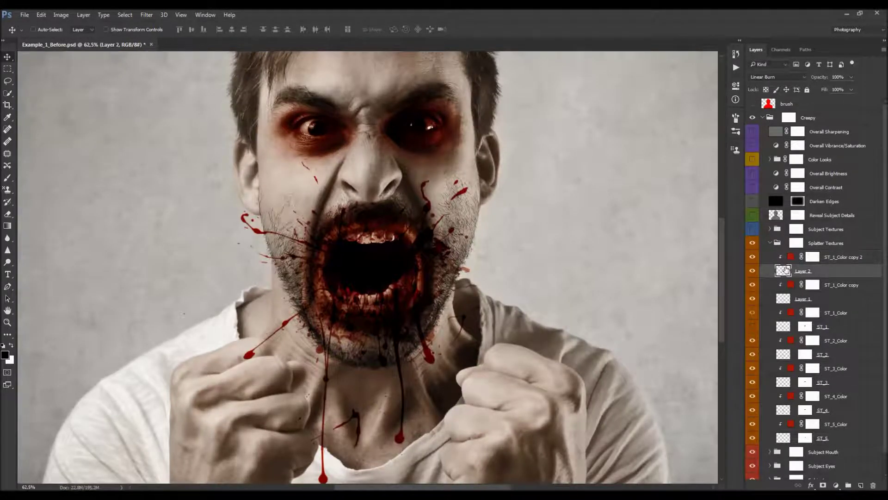
# Nudge the red splatter on Layer 2 slightly into place around the mouth
pyautogui.scroll(-3, 434, 244)
pyautogui.scroll(2, 385, 244)
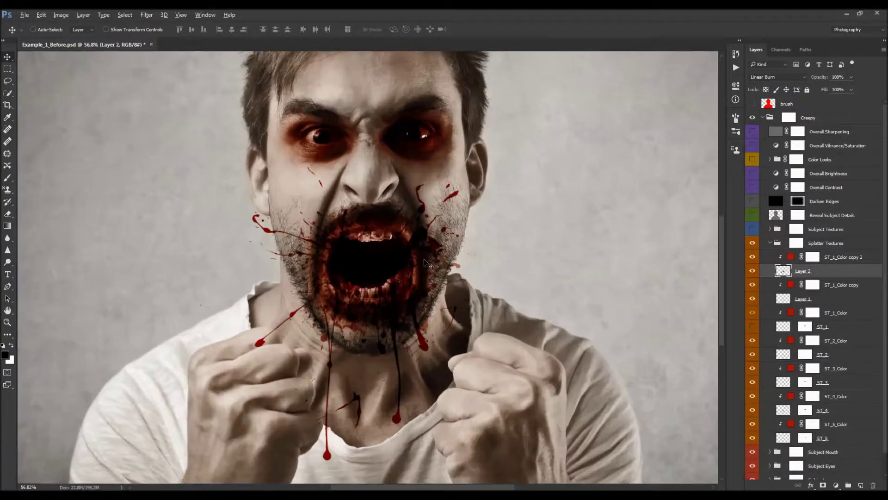
pyautogui.moveTo(479, 267)
pyautogui.mouseDown()
pyautogui.moveTo(493, 256)
pyautogui.moveTo(475, 270)
pyautogui.mouseUp()
pyautogui.scroll(-3, 473, 279)
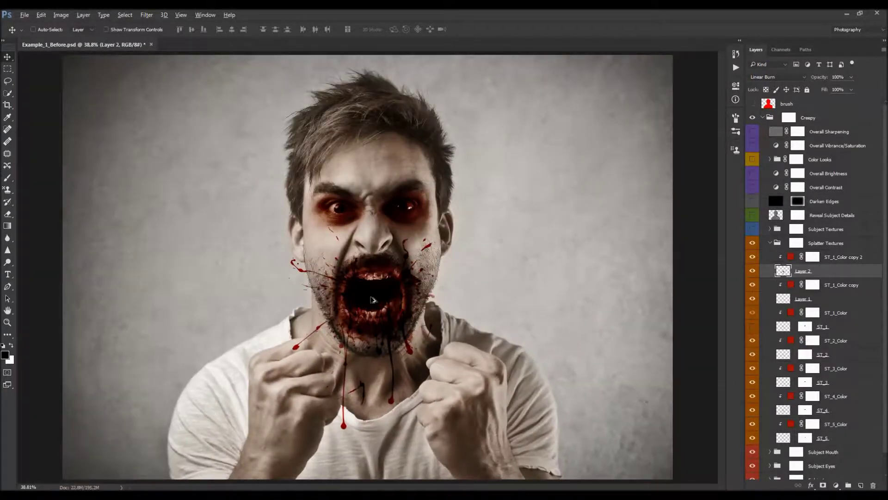
pyautogui.scroll(1, 621, 293)
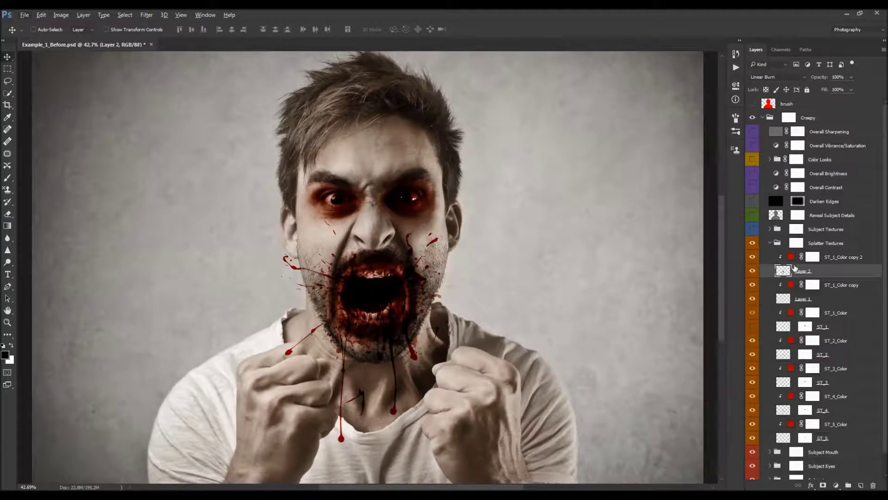
# Target the Splatter Textures group's layer mask and choose a soft round 100 px brush with black
pyautogui.click(797, 243)
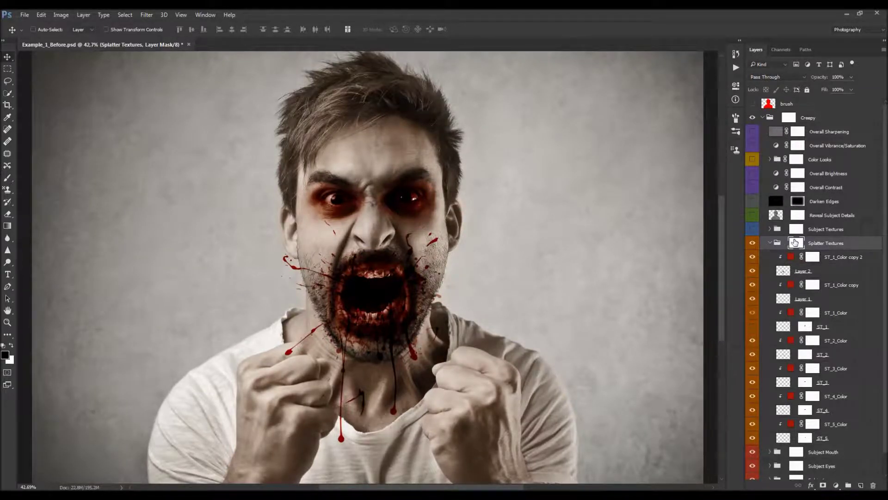
pyautogui.click(754, 244)
pyautogui.press('b')
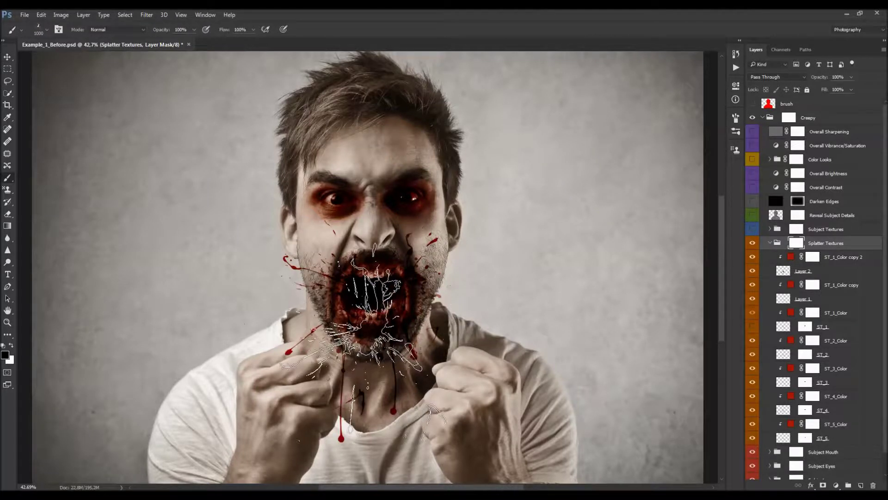
pyautogui.scroll(3, 365, 319)
pyautogui.rightClick(373, 313)
pyautogui.doubleClick(442, 392)
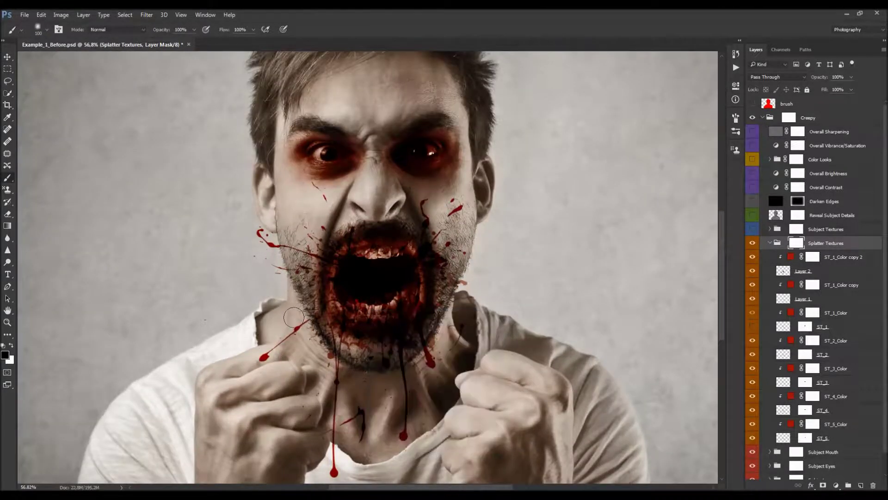
# Paint black on the Splatter Textures mask to hide the splatter and long drips over the background, hands, neck and shirt
pyautogui.moveTo(261, 252); pyautogui.dragTo(259, 273)
pyautogui.click(206, 317)
pyautogui.moveTo(247, 371)
pyautogui.mouseDown()
pyautogui.moveTo(259, 331)
pyautogui.moveTo(260, 375)
pyautogui.mouseUp()
pyautogui.moveTo(376, 475)
pyautogui.mouseDown()
pyautogui.moveTo(402, 435)
pyautogui.moveTo(354, 417)
pyautogui.moveTo(336, 378)
pyautogui.moveTo(271, 326)
pyautogui.moveTo(305, 330)
pyautogui.moveTo(280, 324)
pyautogui.mouseUp()
# With a smaller brush, mask out the splatter streaks that extend past the cheek on the image's left side
pyautogui.press('[')
pyautogui.press('[')
pyautogui.press('[')
pyautogui.press('[')
pyautogui.scroll(5, 268, 255)
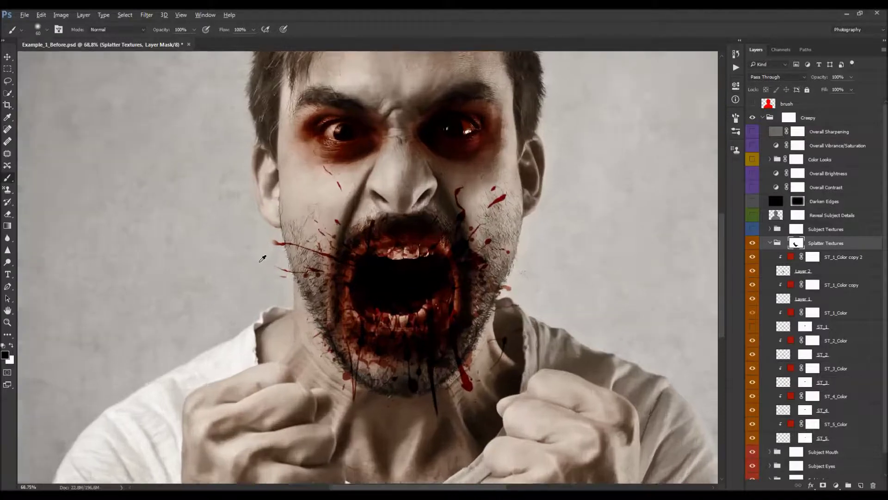
pyautogui.scroll(-2, 266, 256)
pyautogui.press('[')
pyautogui.press('[')
pyautogui.press('[')
pyautogui.moveTo(306, 216)
pyautogui.mouseDown()
pyautogui.moveTo(294, 181)
pyautogui.moveTo(297, 131)
pyautogui.mouseUp()
# Trim the remaining streak tips exactly along that cheek's beard edge on the mask with a fine 15 px brush
pyautogui.press('[')
pyautogui.press('[')
pyautogui.press('[')
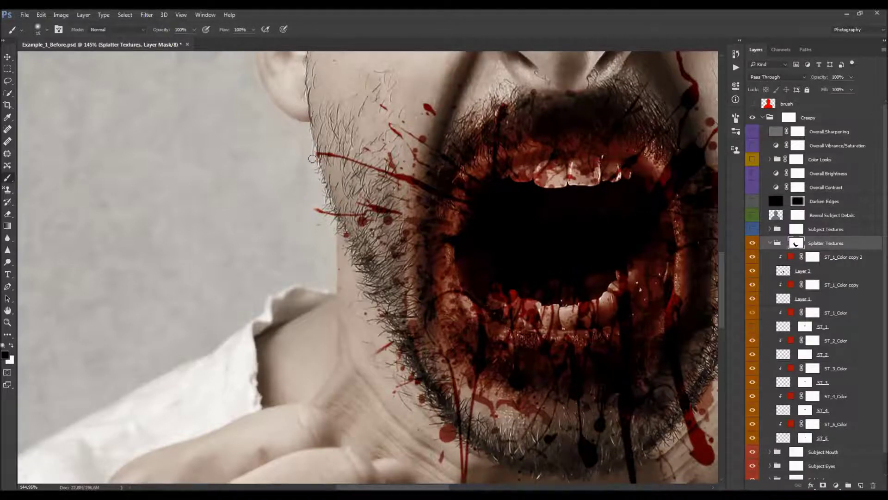
pyautogui.moveTo(316, 219); pyautogui.dragTo(347, 218)
pyautogui.scroll(3, 347, 218)
pyautogui.press('[')
pyautogui.press('[')
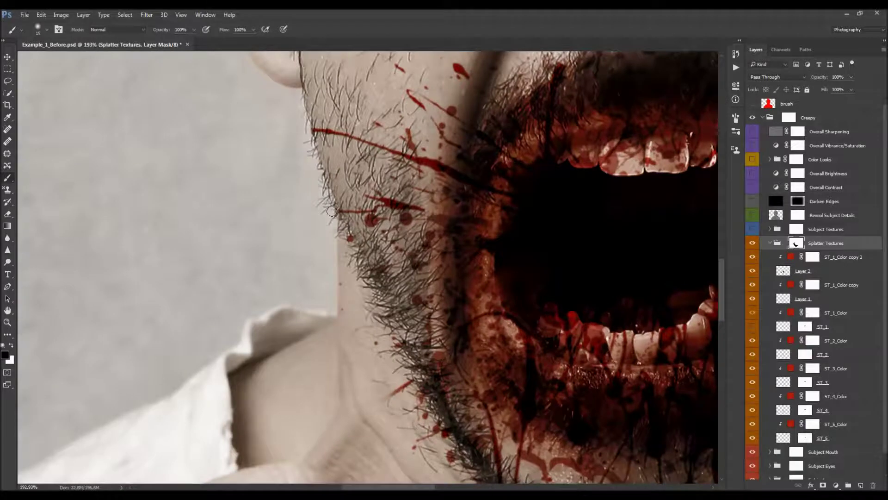
pyautogui.scroll(-1, 333, 215)
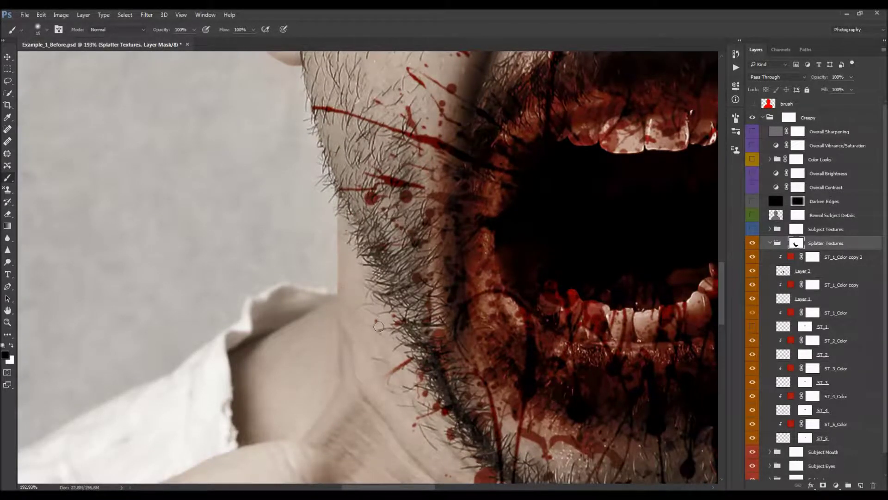
# Enlarge the mask brush and hide the splatter specks on the background beside the cheek on the image's right side
pyautogui.scroll(-5, 366, 314)
pyautogui.press(']')
pyautogui.press(']')
pyautogui.press(']')
pyautogui.press(']')
pyautogui.press(']')
pyautogui.press(']')
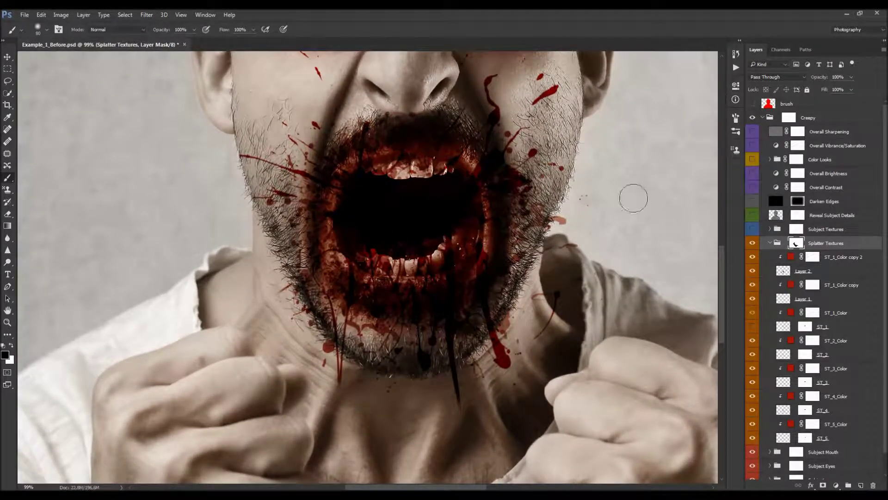
pyautogui.moveTo(589, 180); pyautogui.dragTo(581, 194)
# Reduce the mask brush and paint away the dark splatter streak between the neck and the shirt collar
pyautogui.press('[')
pyautogui.press('[')
pyautogui.press('[')
pyautogui.press('[')
pyautogui.press('[')
pyautogui.moveTo(554, 296); pyautogui.dragTo(537, 336)
# With a 20 px brush, mask out the red spot protruding past the right-hand jaw edge and touch up the neck below
pyautogui.scroll(5, 584, 272)
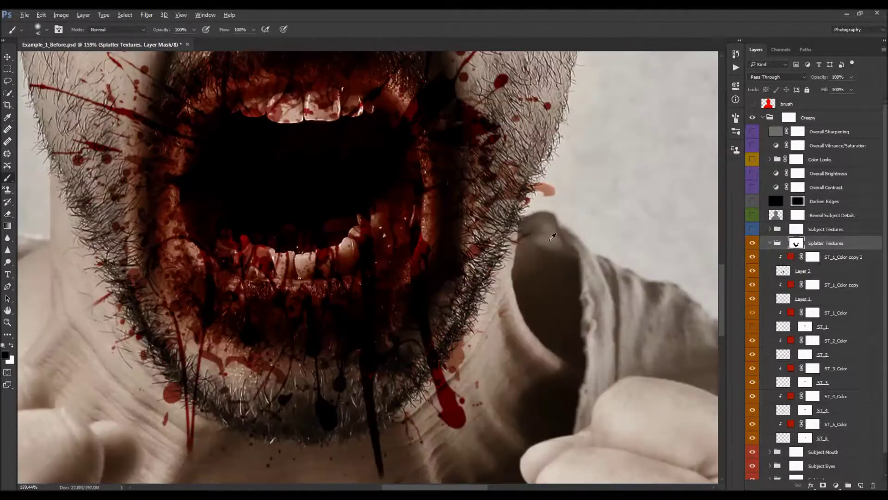
pyautogui.press('[')
pyautogui.press('[')
pyautogui.press('[')
pyautogui.press('[')
pyautogui.moveTo(546, 199)
pyautogui.mouseDown()
pyautogui.moveTo(540, 184)
pyautogui.moveTo(527, 208)
pyautogui.moveTo(533, 195)
pyautogui.mouseUp()
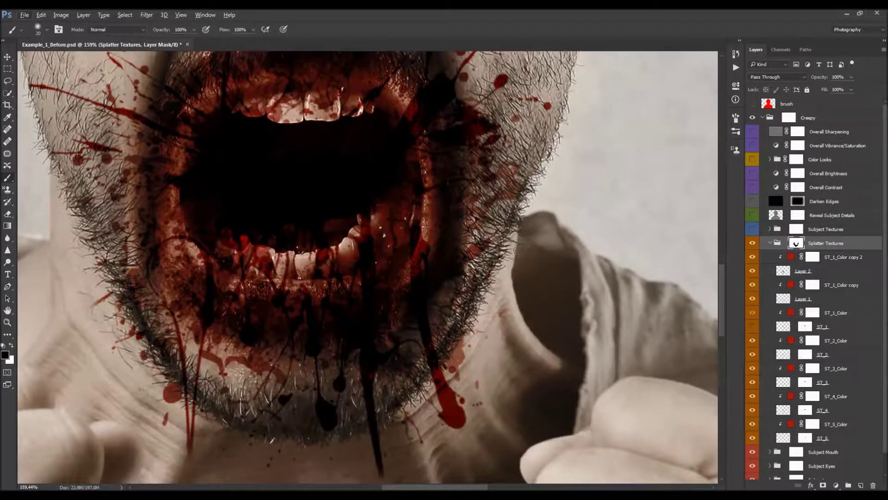
pyautogui.click(505, 311)
# Mask out the red drips and droplets hanging over the neck below the chin and right-hand jaw
pyautogui.scroll(-2, 482, 357)
pyautogui.press(']')
pyautogui.press(']')
pyautogui.press(']')
pyautogui.moveTo(470, 356)
pyautogui.mouseDown()
pyautogui.moveTo(447, 398)
pyautogui.moveTo(456, 377)
pyautogui.mouseUp()
pyautogui.press('[')
pyautogui.moveTo(381, 435)
pyautogui.mouseDown()
pyautogui.moveTo(372, 389)
pyautogui.moveTo(421, 380)
pyautogui.moveTo(415, 404)
pyautogui.moveTo(449, 352)
pyautogui.moveTo(425, 355)
pyautogui.moveTo(440, 326)
pyautogui.moveTo(472, 298)
pyautogui.mouseUp()
pyautogui.press('[')
pyautogui.press('[')
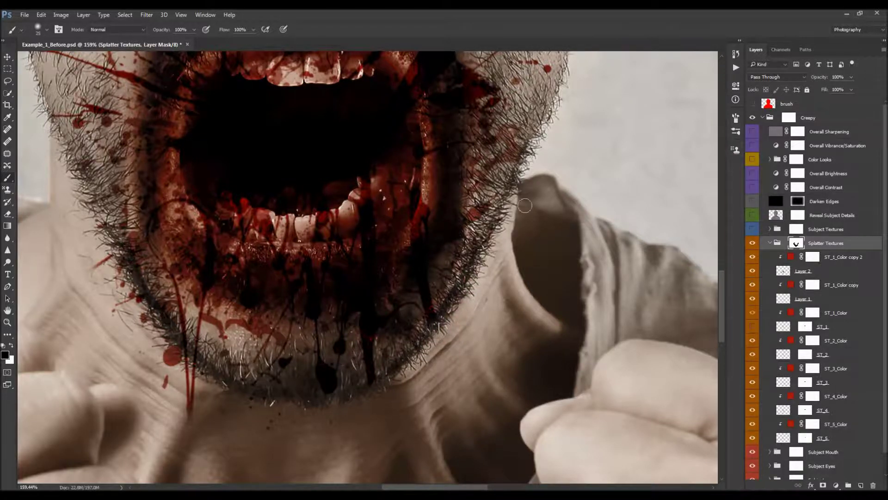
# Paint away the red drips and the large droplet on the neck below the left-hand jaw on the mask
pyautogui.scroll(-2, 623, 199)
pyautogui.press(']')
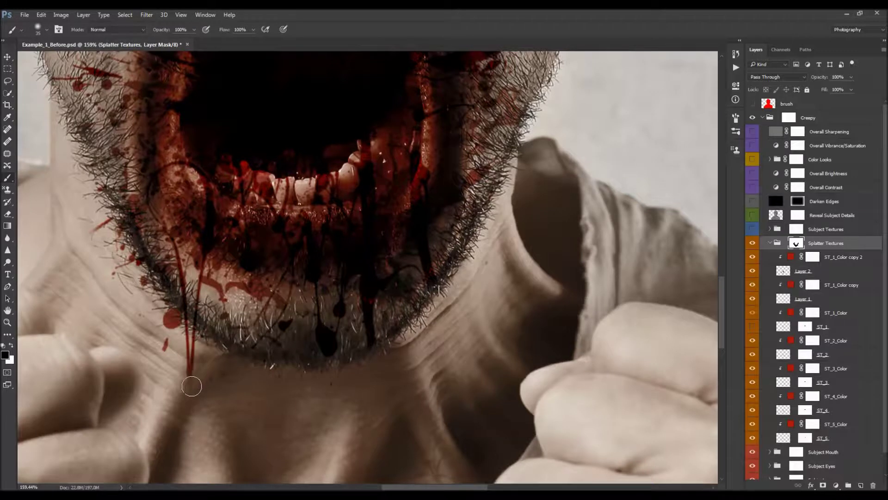
pyautogui.press('[')
pyautogui.moveTo(201, 371)
pyautogui.mouseDown()
pyautogui.moveTo(157, 350)
pyautogui.moveTo(198, 355)
pyautogui.moveTo(163, 322)
pyautogui.moveTo(188, 322)
pyautogui.mouseUp()
pyautogui.press('[')
pyautogui.press('[')
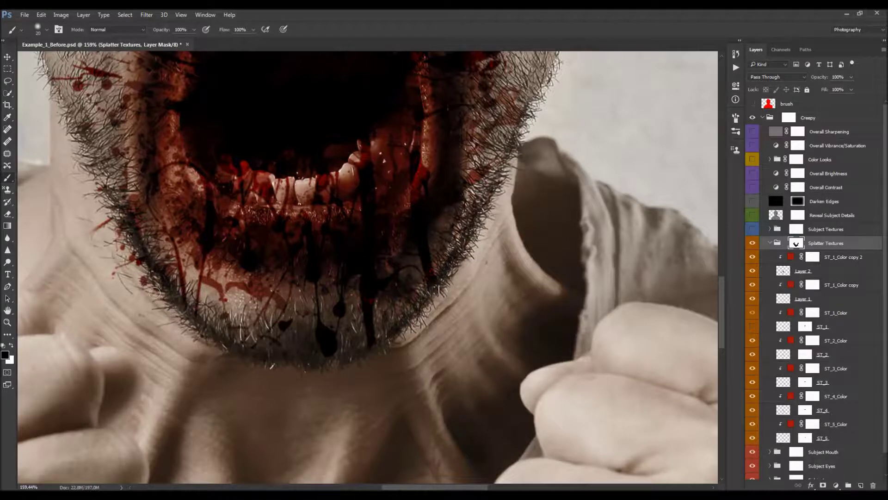
# Mask out the last droplets outside the left-hand jaw edge, and switch to the Move tool
pyautogui.press('space')
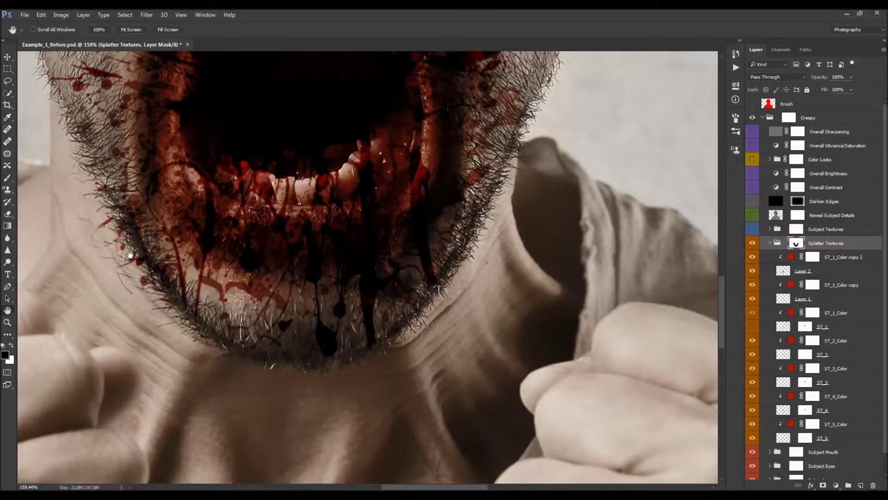
pyautogui.moveTo(128, 253); pyautogui.dragTo(208, 264)
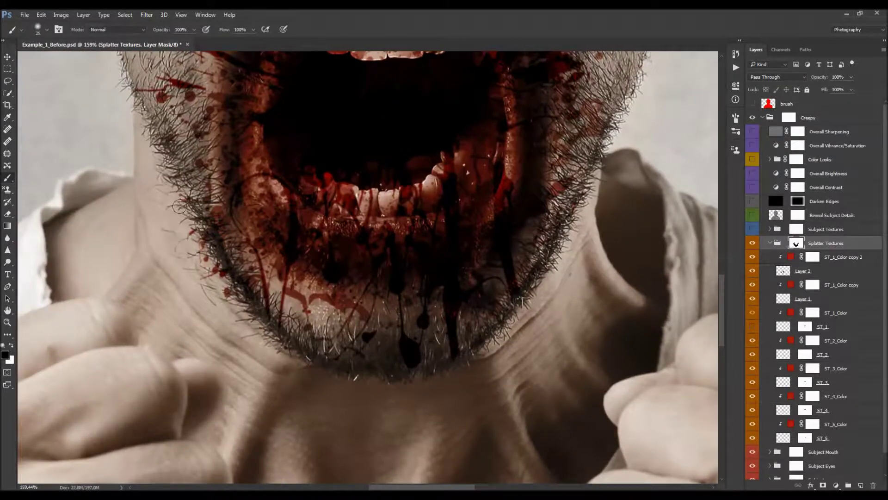
pyautogui.moveTo(186, 238)
pyautogui.mouseDown()
pyautogui.moveTo(203, 272)
pyautogui.moveTo(213, 278)
pyautogui.moveTo(214, 267)
pyautogui.moveTo(227, 291)
pyautogui.mouseUp()
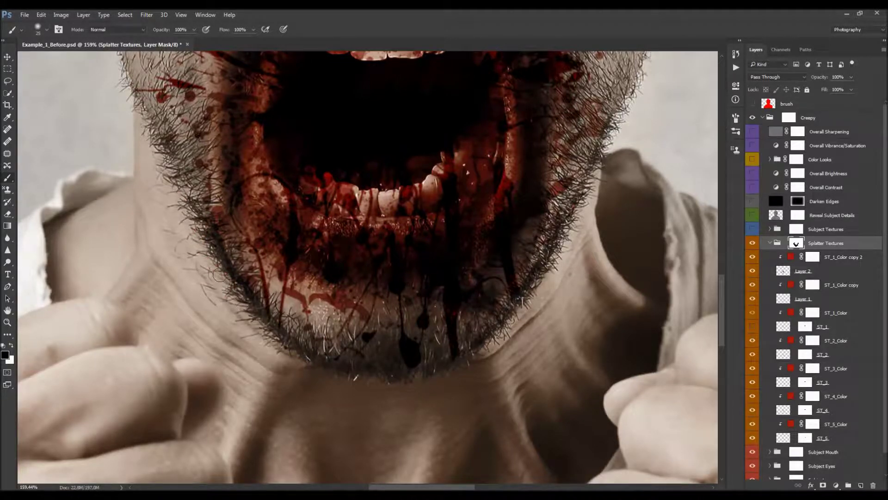
pyautogui.scroll(-9, 284, 267)
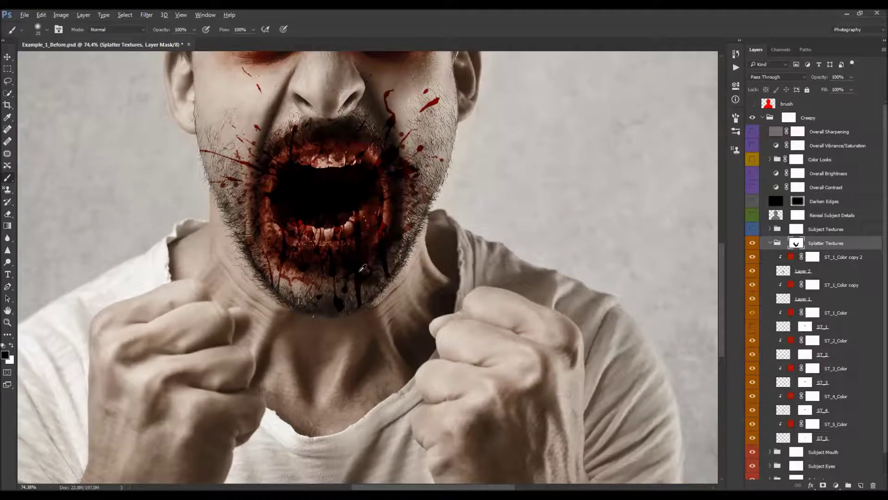
pyautogui.hotkey('alt', 'v')
pyautogui.press('Escape')
pyautogui.scroll(-5, 299, 206)
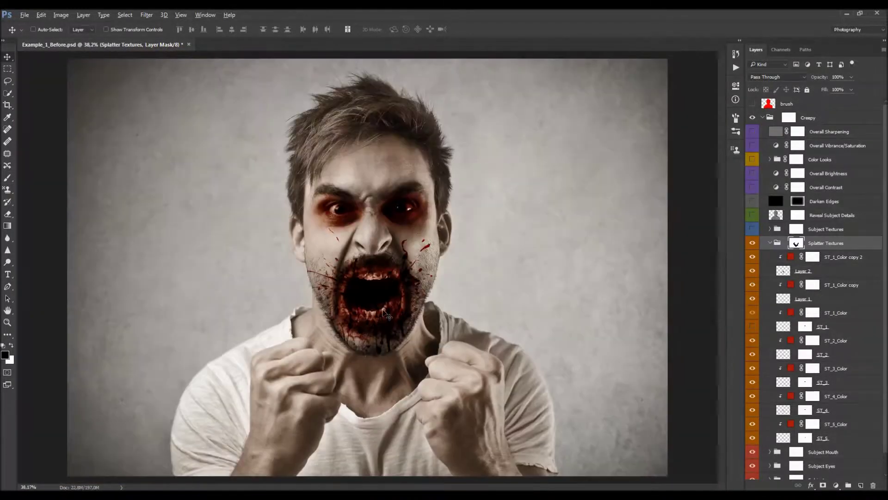
pyautogui.scroll(1, 448, 320)
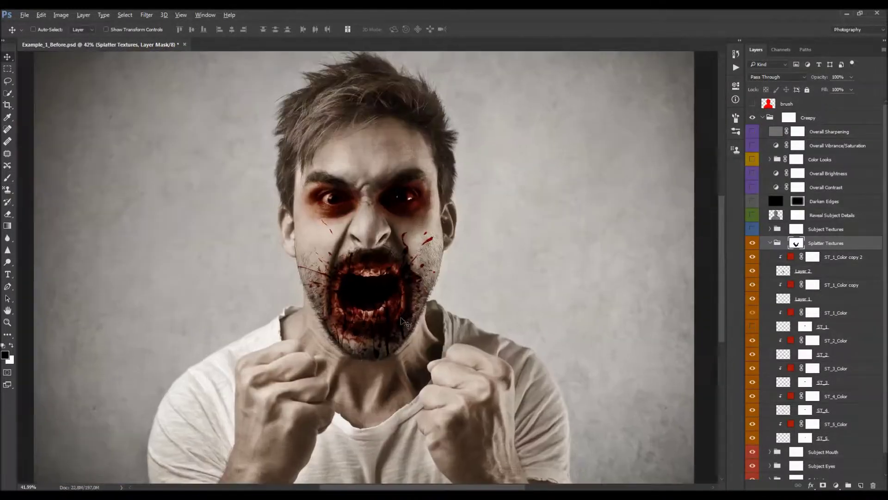
# Check the blood splatter masking along the jaw and chin with the Splatter Textures group hidden and shown
pyautogui.click(752, 244)
pyautogui.click(753, 243)
pyautogui.press('b')
pyautogui.scroll(3, 380, 393)
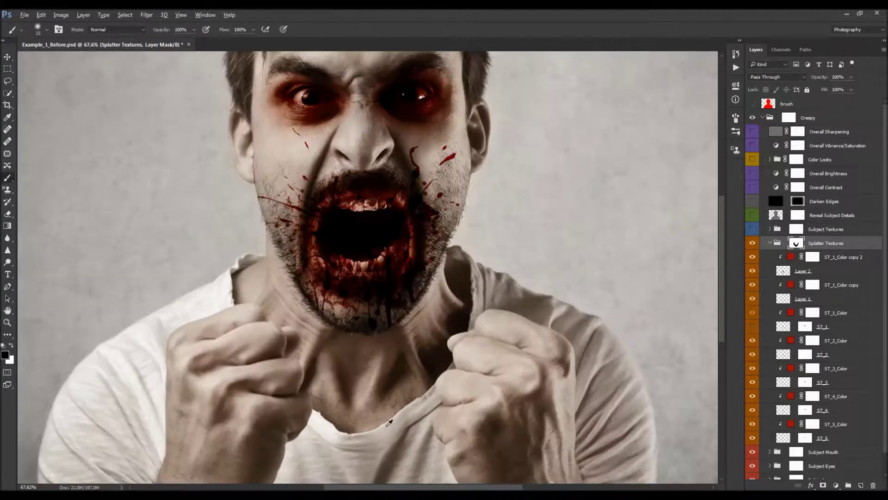
pyautogui.scroll(-2, 382, 409)
pyautogui.press(']')
pyautogui.press(']')
pyautogui.press(']')
pyautogui.press(']')
pyautogui.press(']')
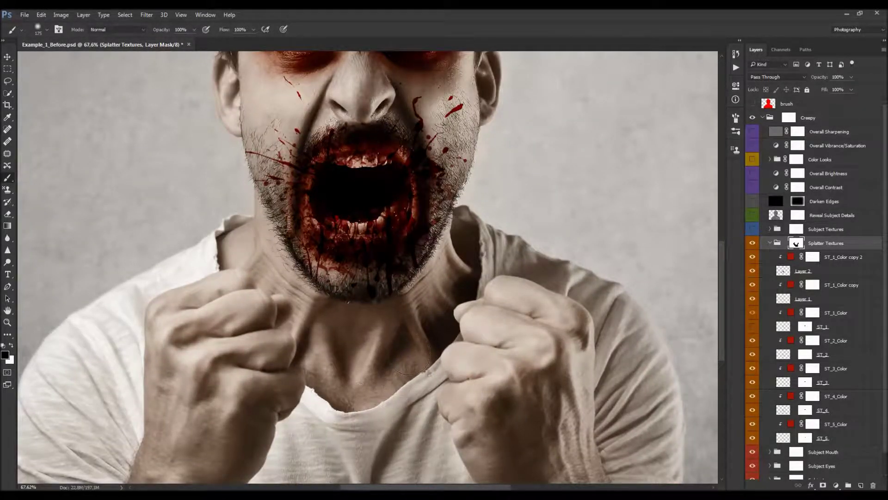
pyautogui.press(']')
pyautogui.press(']')
pyautogui.press(']')
pyautogui.press('[')
pyautogui.press('[')
pyautogui.press('[')
pyautogui.press('[')
pyautogui.press('v')
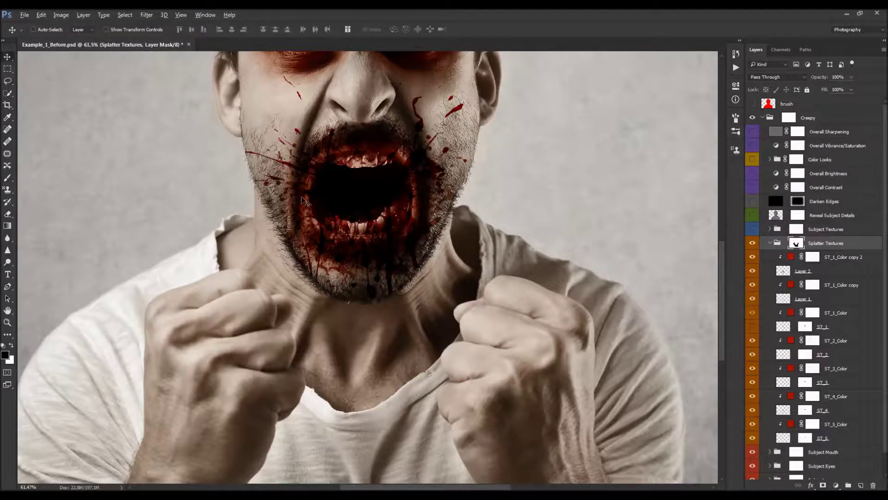
# Collapse the Splatter Textures group, then turn on the Subject Textures group with only its ST_4 layer visible
pyautogui.scroll(-3, 365, 236)
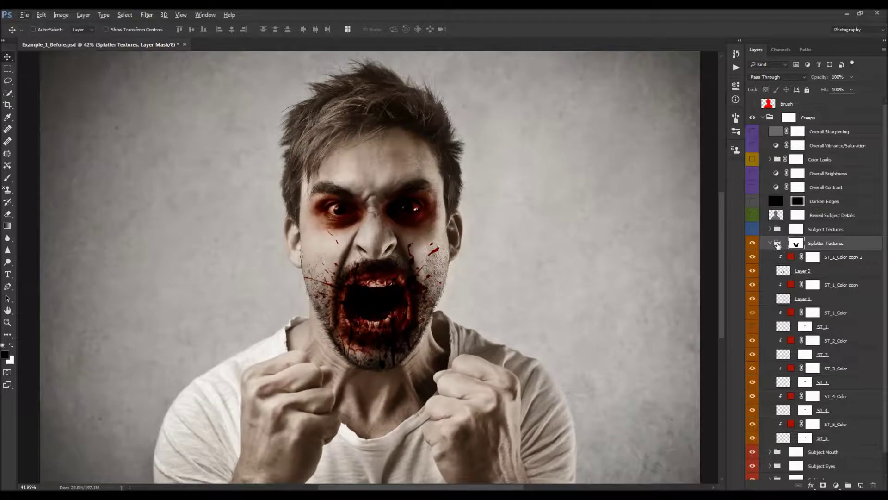
pyautogui.click(770, 243)
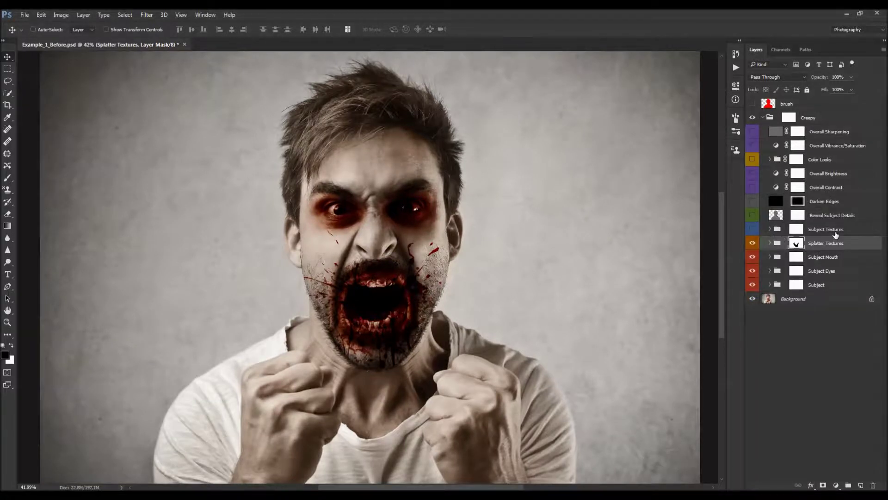
pyautogui.click(776, 230)
pyautogui.click(753, 229)
pyautogui.click(770, 229)
pyautogui.moveTo(752, 243); pyautogui.dragTo(751, 283)
pyautogui.click(775, 282)
pyautogui.click(753, 285)
# Adjust the ST_4 texture layer's opacity and compare the portrait with that layer off and on
pyautogui.scroll(-2, 405, 235)
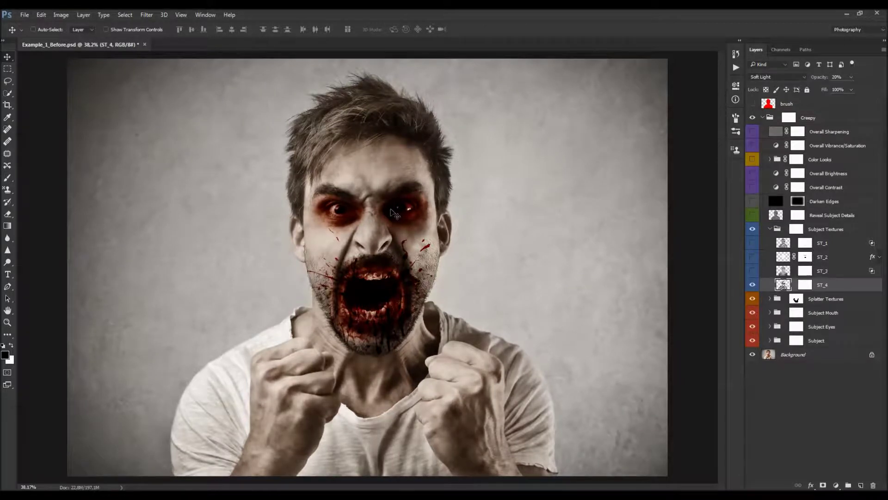
pyautogui.moveTo(822, 78); pyautogui.dragTo(540, 109)
pyautogui.click(753, 283)
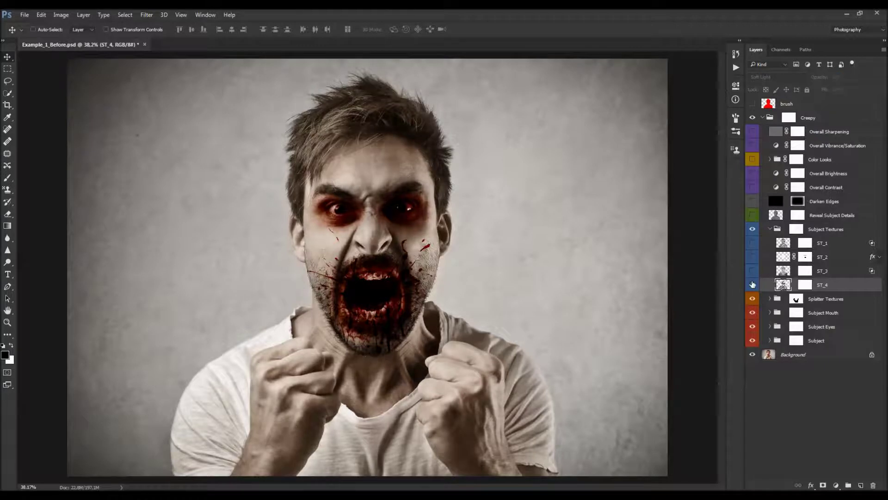
pyautogui.click(753, 283)
# Show the ST_3 texture layer and set its opacity to 91%
pyautogui.click(839, 272)
pyautogui.click(752, 270)
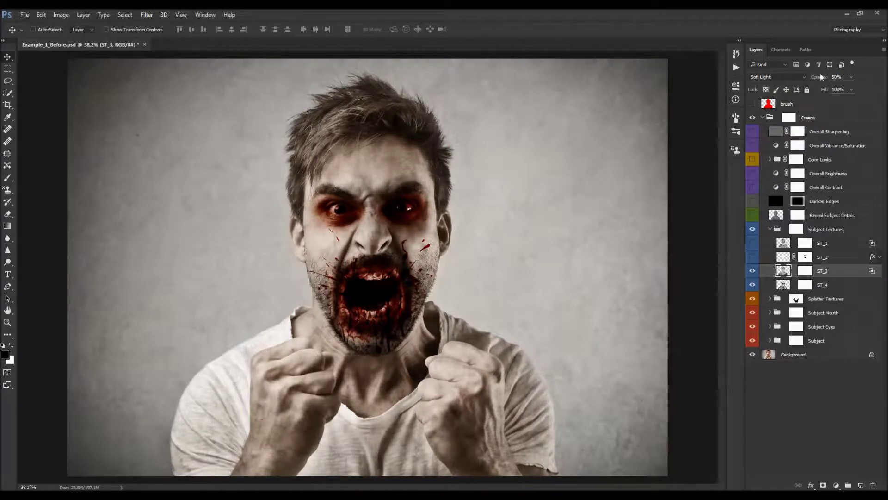
pyautogui.press('0')
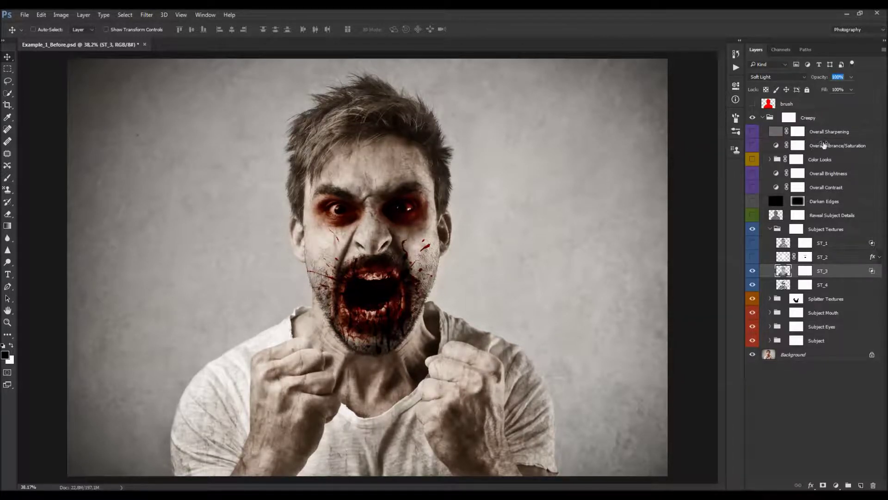
pyautogui.press('9')
pyautogui.press('1')
pyautogui.press('Return')
# Show the ST_1 texture layer and set its opacity to 43%
pyautogui.click(831, 248)
pyautogui.click(752, 244)
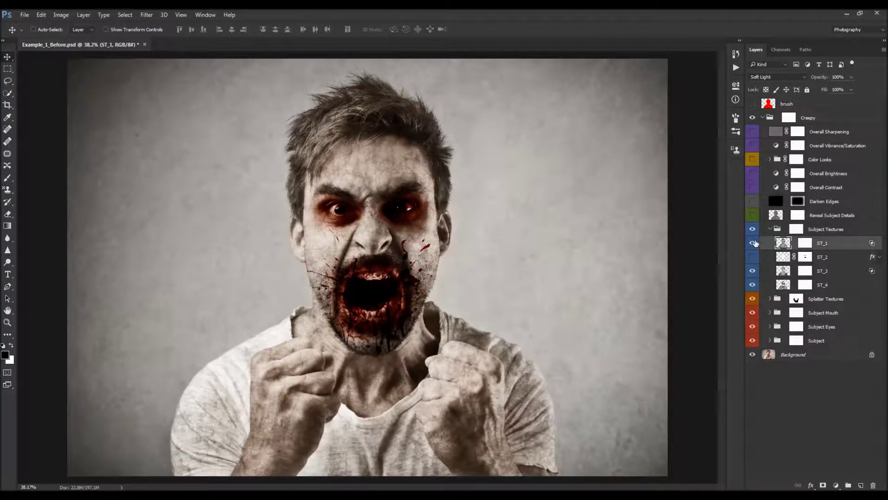
pyautogui.moveTo(819, 80); pyautogui.dragTo(854, 101)
# Show the ST_2 crack texture layer and expand its list of layer effects
pyautogui.click(784, 258)
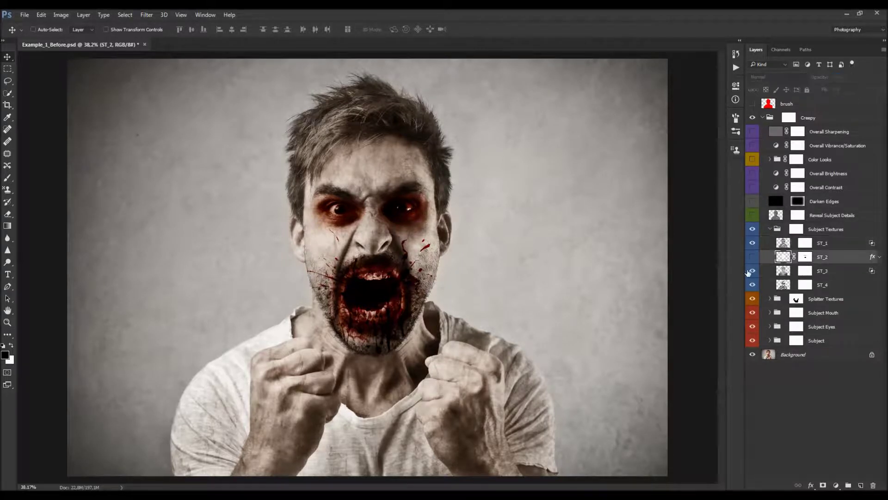
pyautogui.click(753, 258)
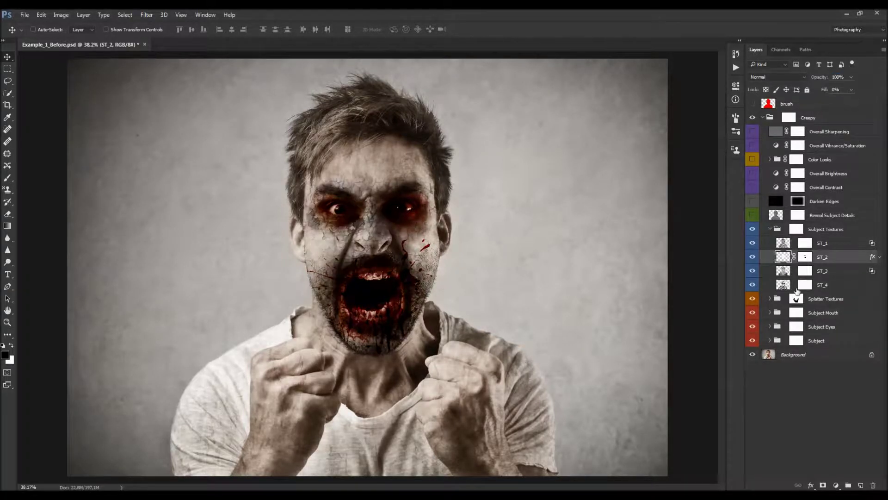
pyautogui.click(880, 257)
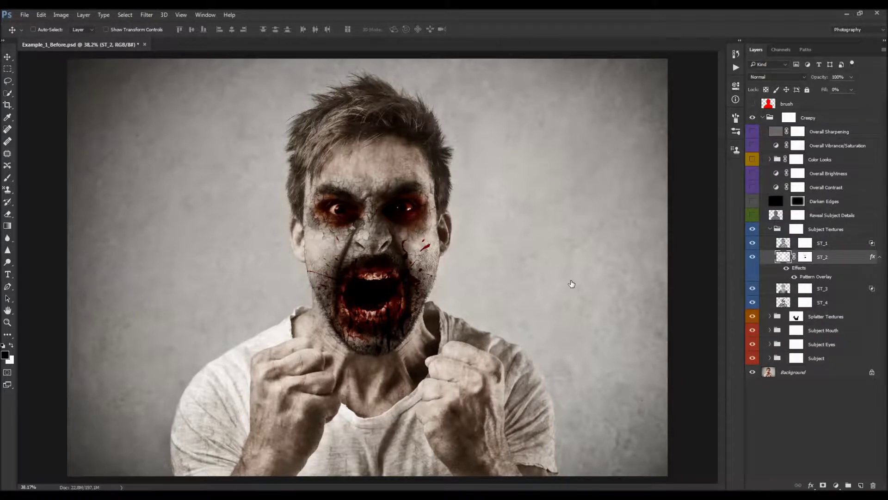
# Set ST_2's Pattern Overlay scale to 69% and reposition the crack pattern over the face
pyautogui.doubleClick(817, 276)
pyautogui.moveTo(466, 105); pyautogui.dragTo(686, 146)
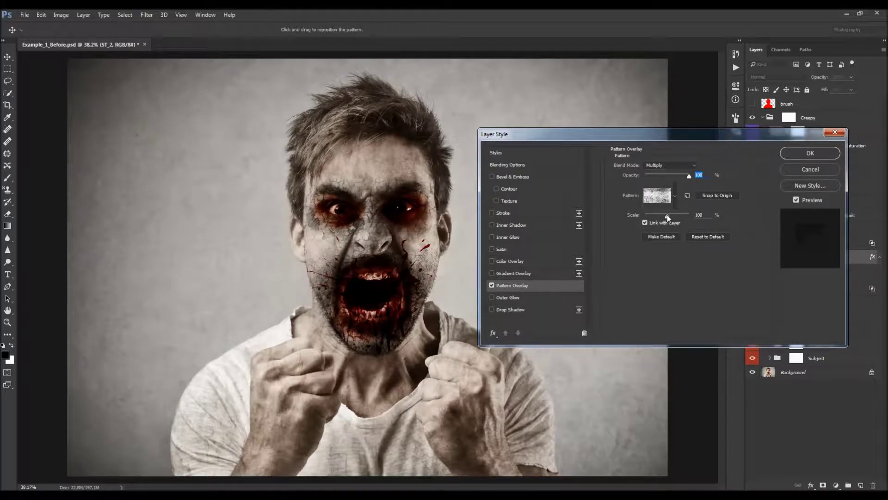
pyautogui.moveTo(667, 216); pyautogui.dragTo(661, 216)
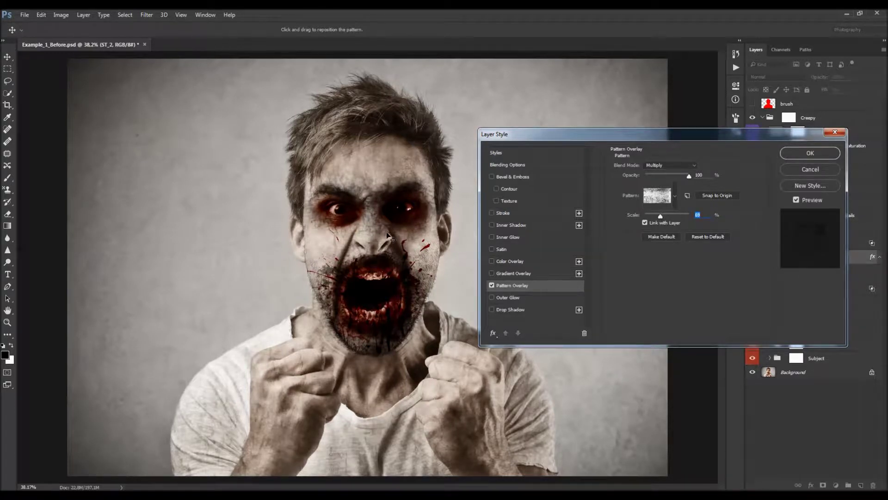
pyautogui.moveTo(379, 207); pyautogui.dragTo(391, 227)
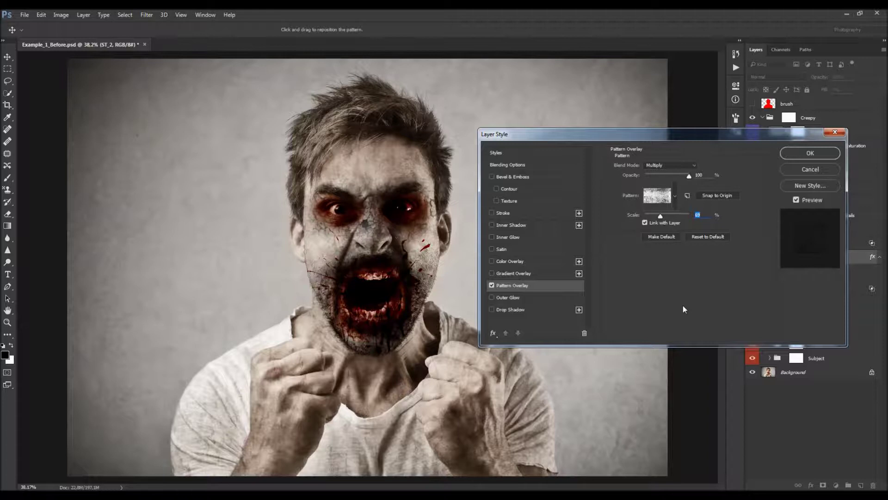
pyautogui.click(802, 152)
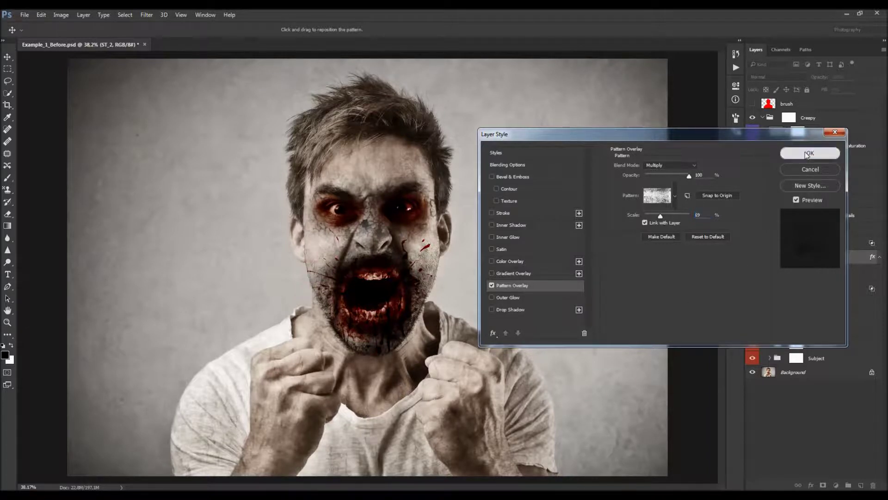
# Target the ST_2 layer mask and set up a soft round brush enlarged to 400 px for painting on it
pyautogui.scroll(1, 371, 202)
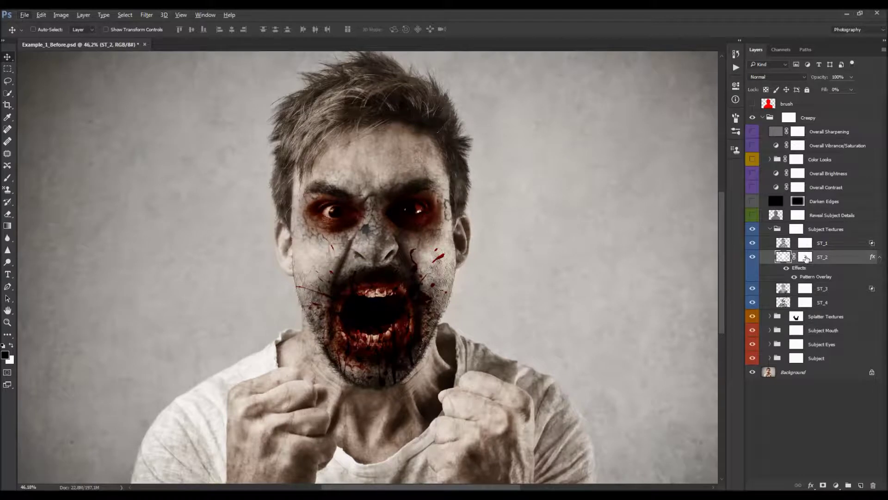
pyautogui.click(806, 257)
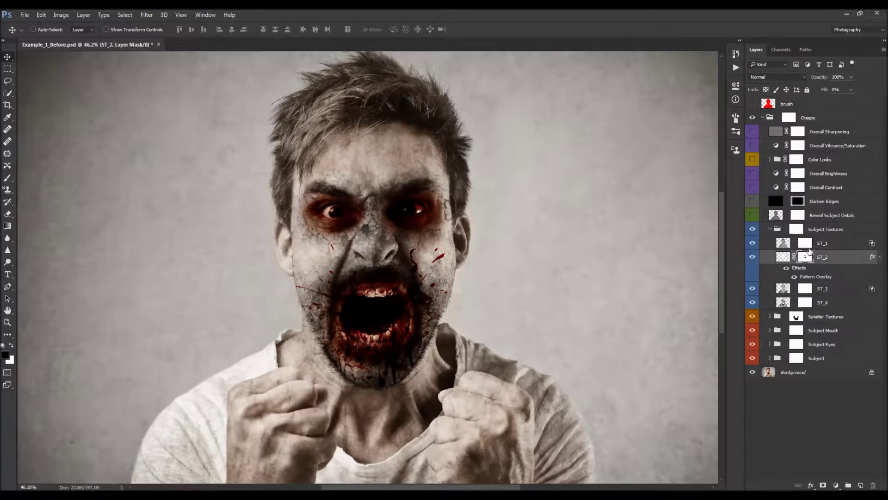
pyautogui.press('b')
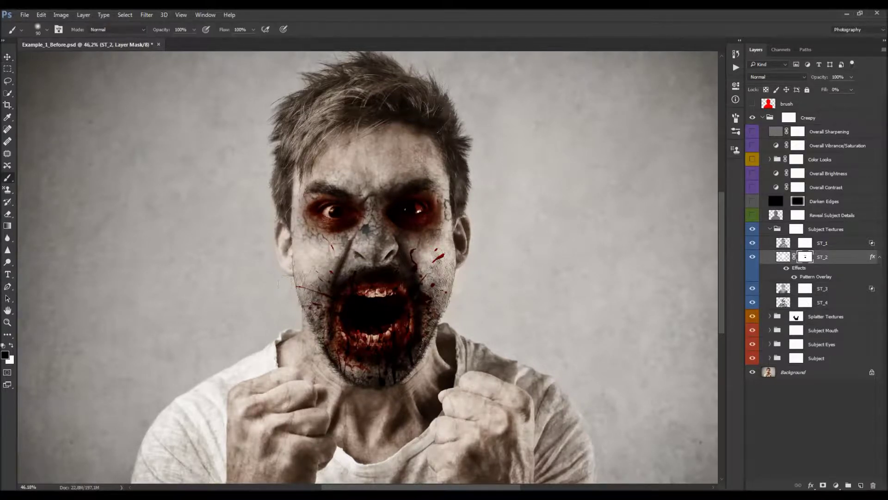
pyautogui.scroll(-1, 354, 236)
pyautogui.press(']')
pyautogui.press(']')
pyautogui.press(']')
pyautogui.press(']')
pyautogui.press(']')
pyautogui.rightClick(364, 244)
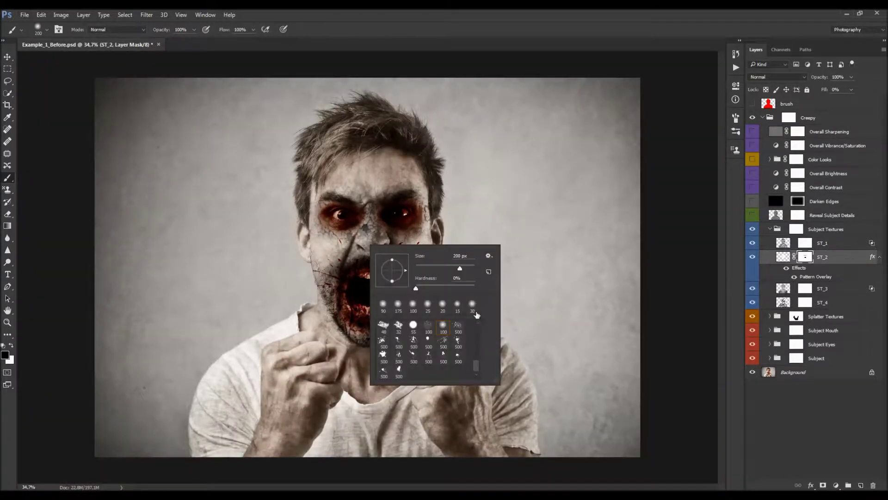
pyautogui.doubleClick(447, 329)
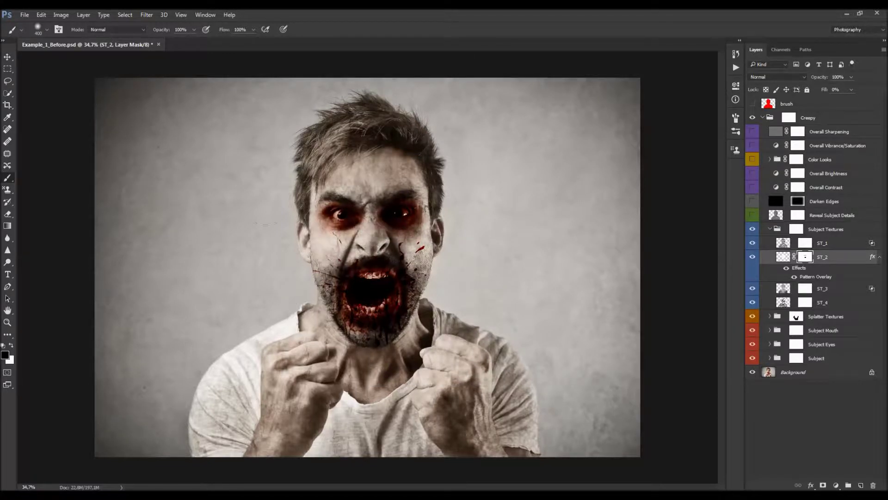
# Try masking the textures off the left-hand sleeve and neck on the Subject Textures group mask
pyautogui.click(810, 246)
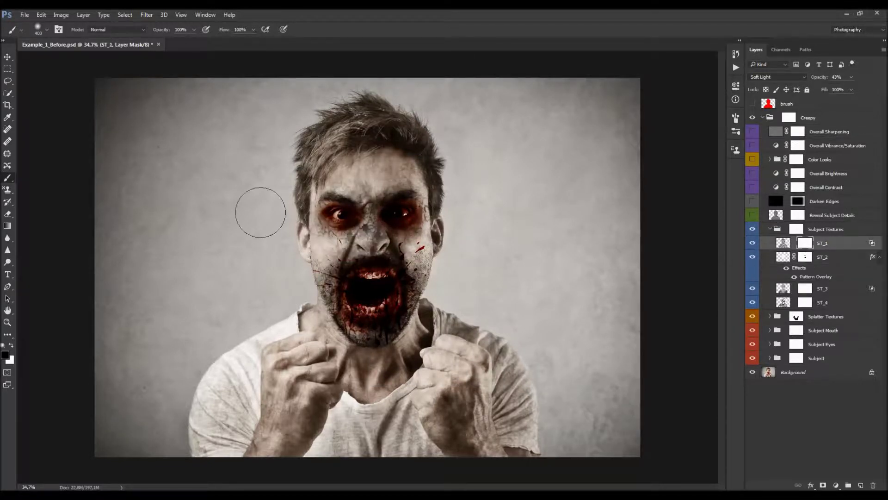
pyautogui.click(797, 229)
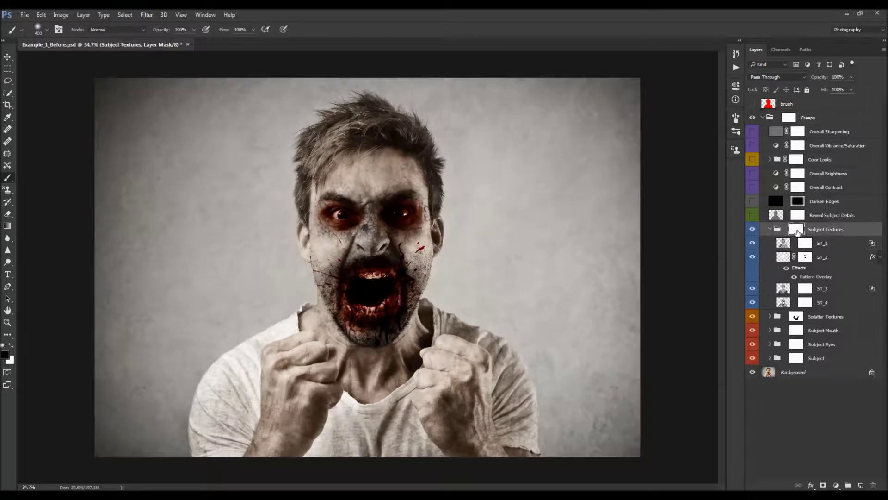
pyautogui.moveTo(218, 426)
pyautogui.mouseDown()
pyautogui.moveTo(279, 442)
pyautogui.moveTo(504, 411)
pyautogui.moveTo(289, 319)
pyautogui.moveTo(316, 301)
pyautogui.mouseUp()
pyautogui.press('v')
pyautogui.scroll(5, 369, 269)
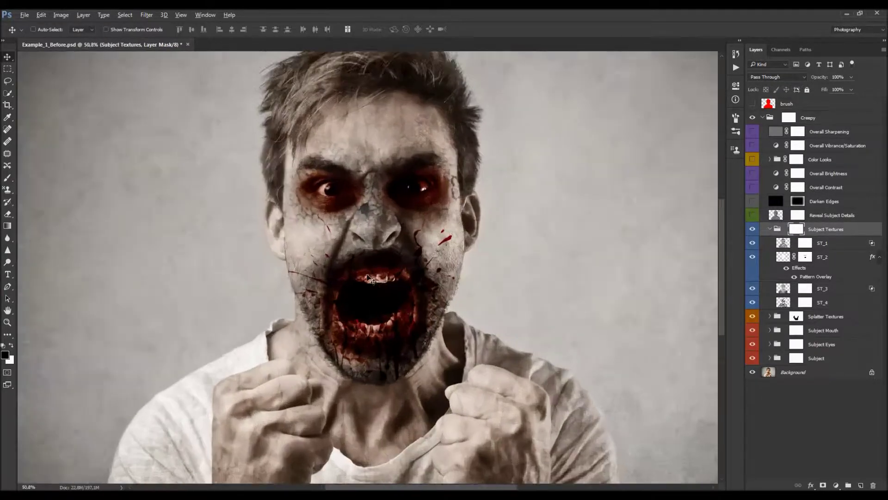
# Compare the portrait with the ST_2 crack texture hidden and shown
pyautogui.click(809, 260)
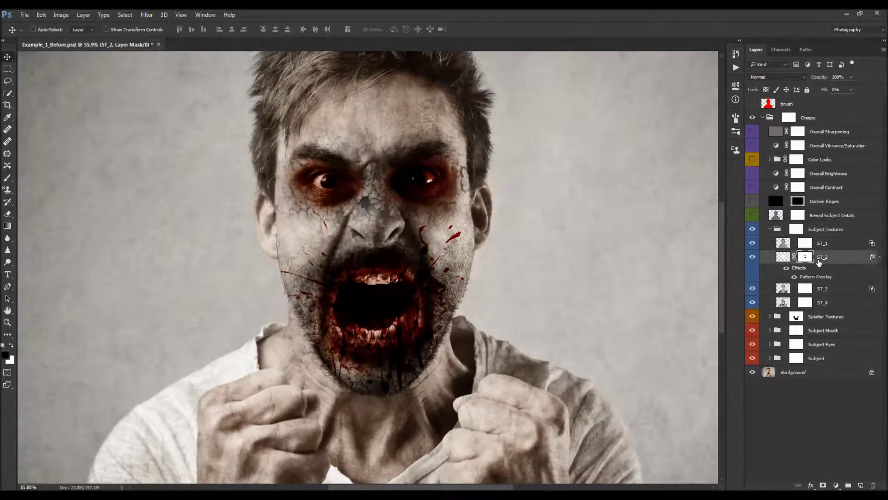
pyautogui.click(752, 259)
pyautogui.click(753, 259)
pyautogui.click(754, 258)
pyautogui.click(754, 257)
# Try painting crack texture across the forehead on the ST_2 layer with a 500 px brush, and undo the stroke
pyautogui.scroll(2, 753, 263)
pyautogui.click(784, 258)
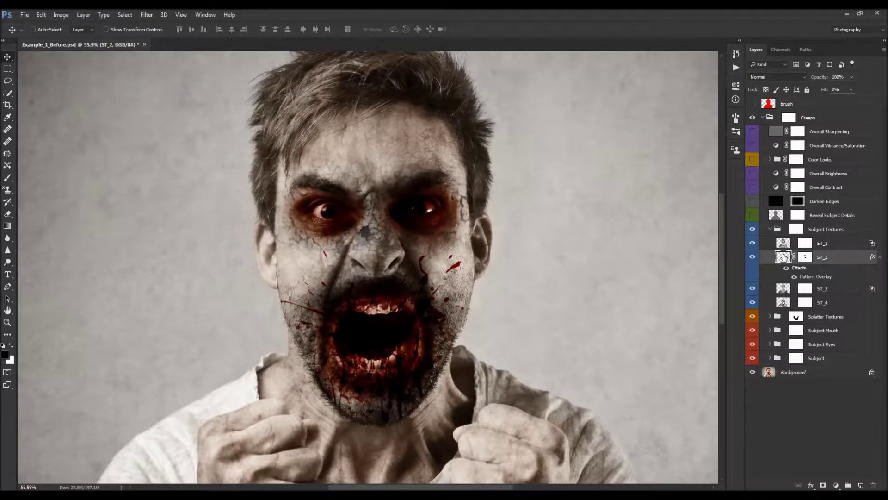
pyautogui.press('b')
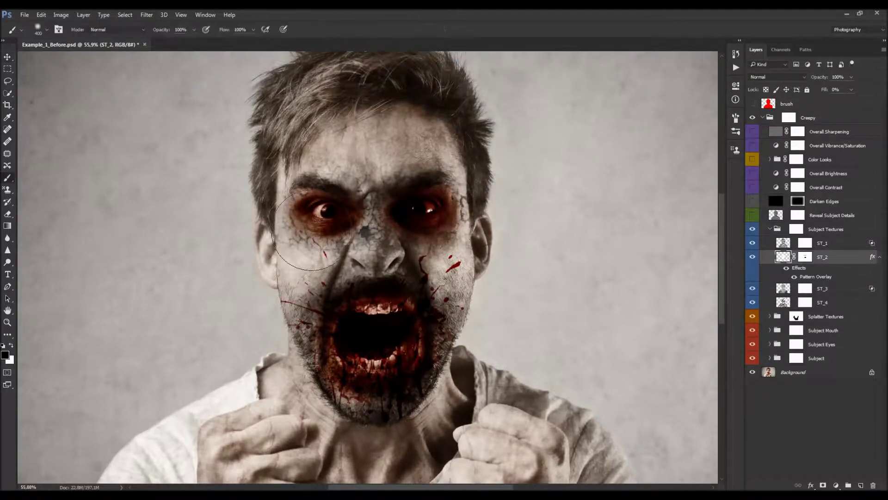
pyautogui.press('[')
pyautogui.press(']')
pyautogui.moveTo(341, 163); pyautogui.dragTo(379, 148)
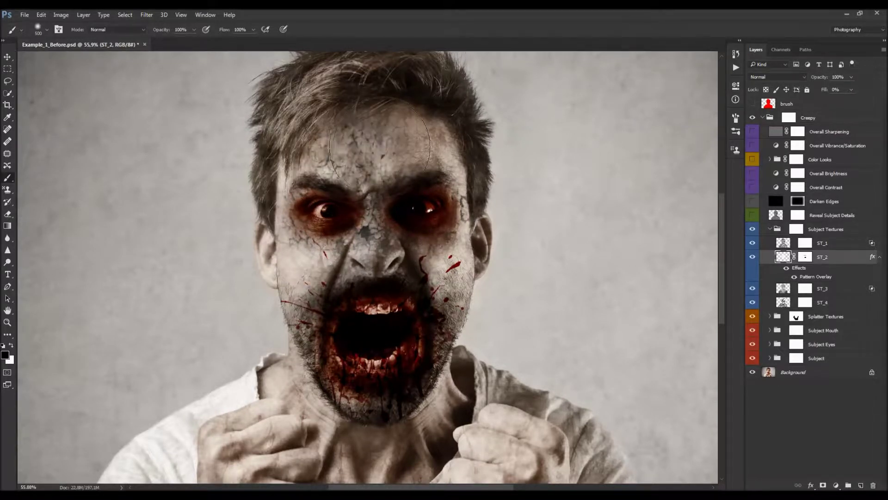
pyautogui.hotkey('ctrl', 'z')
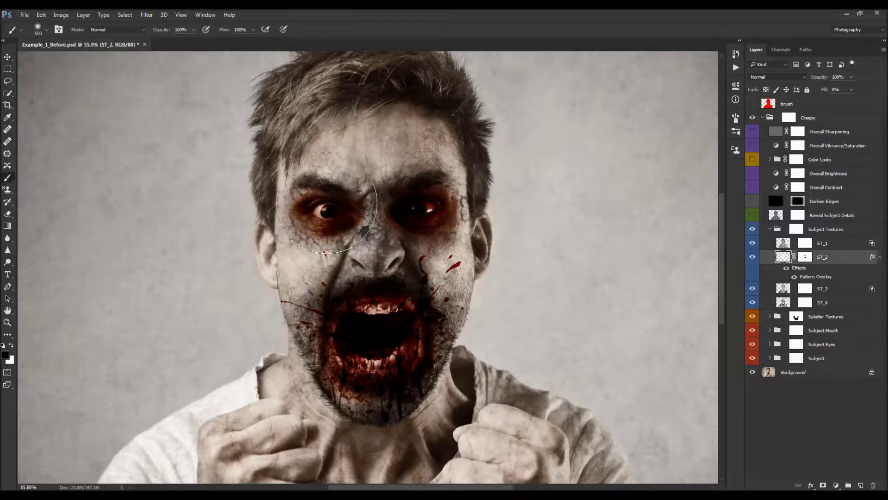
# Try 500 px crack strokes on ST_2 over the forehead and then over the hands and shirt, and undo them
pyautogui.scroll(1, 324, 210)
pyautogui.press('[')
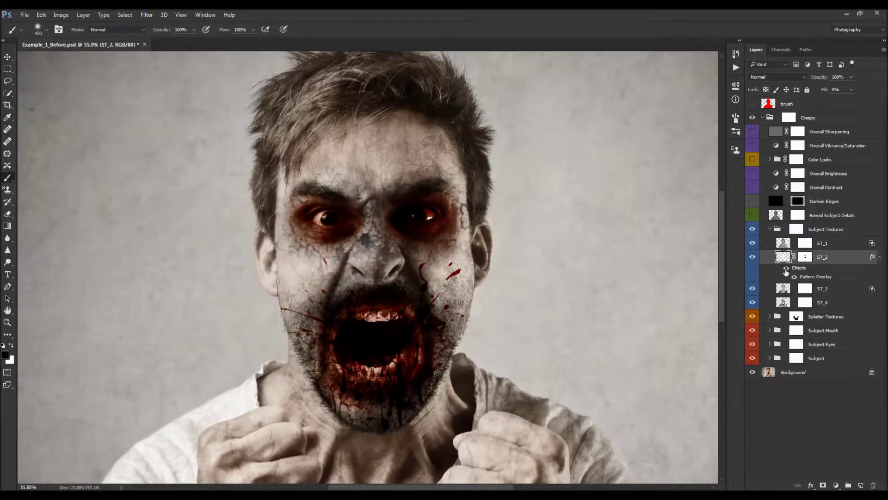
pyautogui.press(']')
pyautogui.moveTo(351, 155); pyautogui.dragTo(396, 146)
pyautogui.scroll(-3, 353, 250)
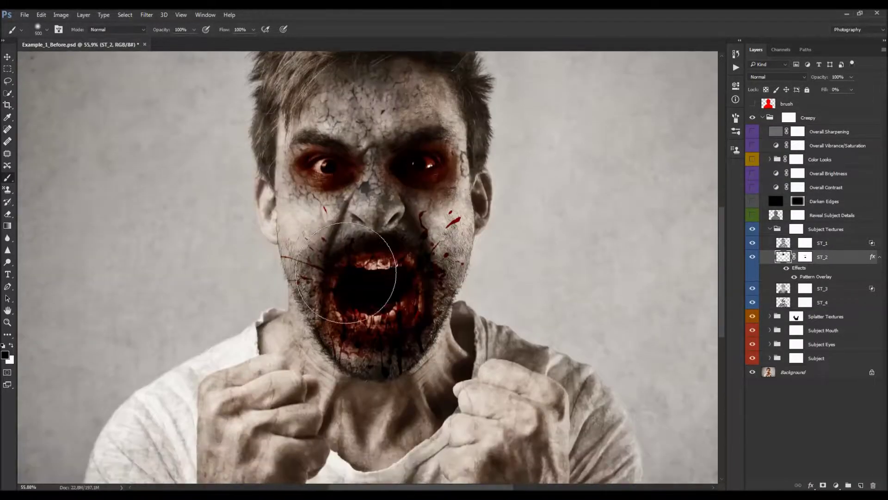
pyautogui.moveTo(326, 319)
pyautogui.mouseDown()
pyautogui.moveTo(339, 428)
pyautogui.moveTo(455, 458)
pyautogui.moveTo(426, 366)
pyautogui.mouseUp()
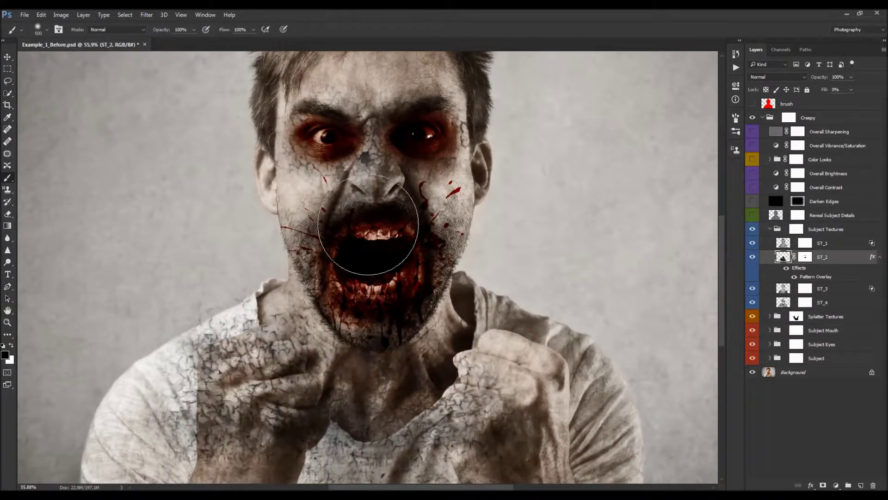
pyautogui.hotkey('ctrl', 'z')
# Paint crack texture around the eyes and across the nose on the ST_2 layer with a 400 px brush
pyautogui.scroll(2, 361, 254)
pyautogui.press('[')
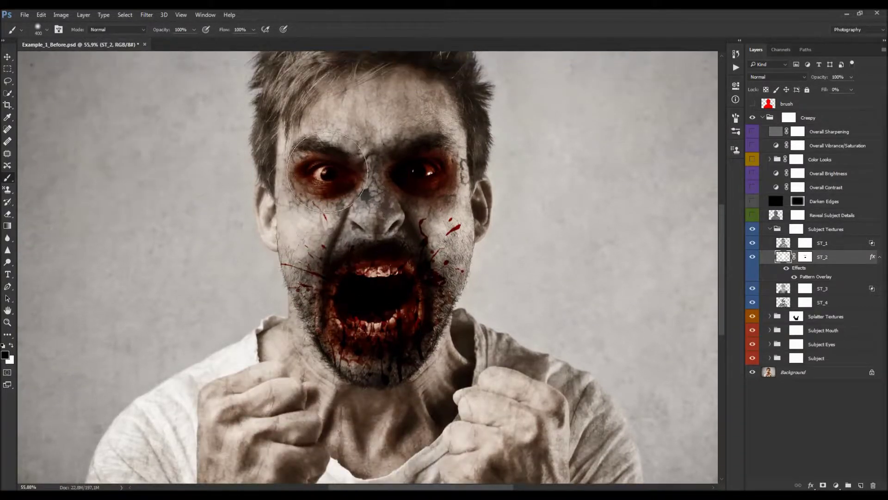
pyautogui.moveTo(325, 171)
pyautogui.mouseDown()
pyautogui.moveTo(432, 198)
pyautogui.moveTo(434, 175)
pyautogui.moveTo(416, 226)
pyautogui.mouseUp()
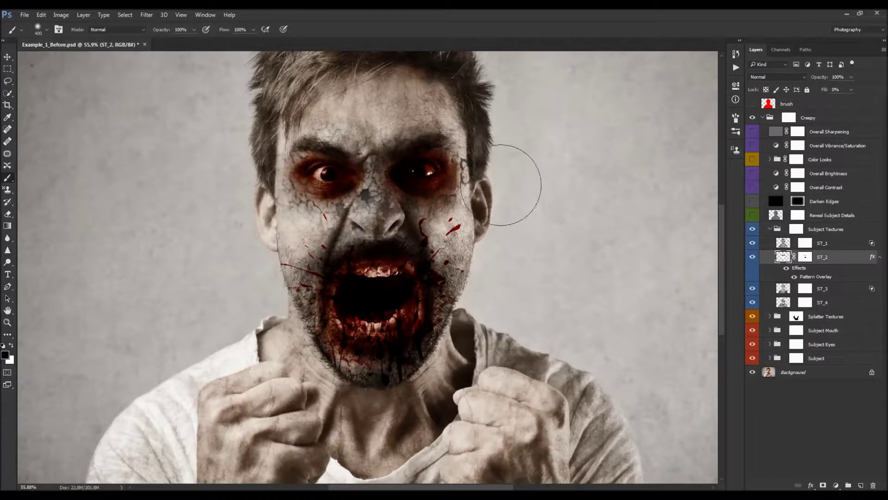
# Paint on the ST_2 layer mask along both temples and ears with a brush of about 150 px to hide stray cracks
pyautogui.scroll(-2, 532, 203)
pyautogui.scroll(3, 407, 277)
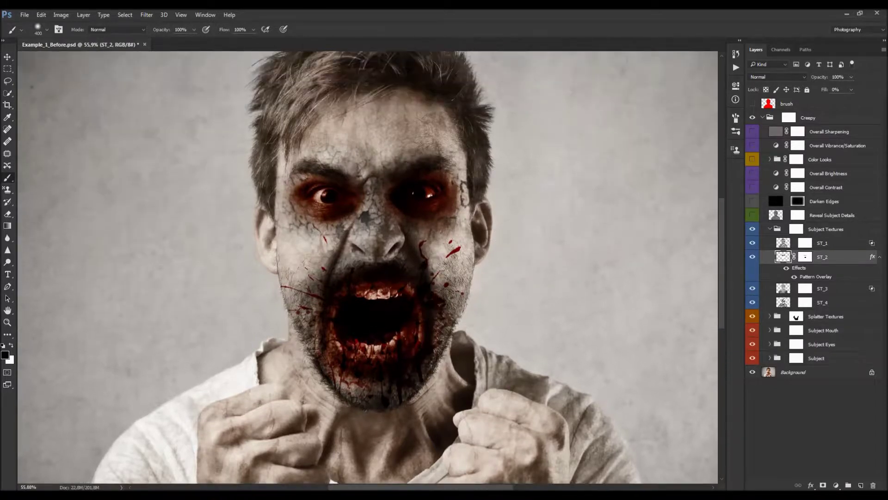
pyautogui.click(806, 258)
pyautogui.scroll(3, 386, 308)
pyautogui.press('[')
pyautogui.press('[')
pyautogui.press('[')
pyautogui.moveTo(263, 135); pyautogui.dragTo(257, 195)
pyautogui.press('[')
pyautogui.press('[')
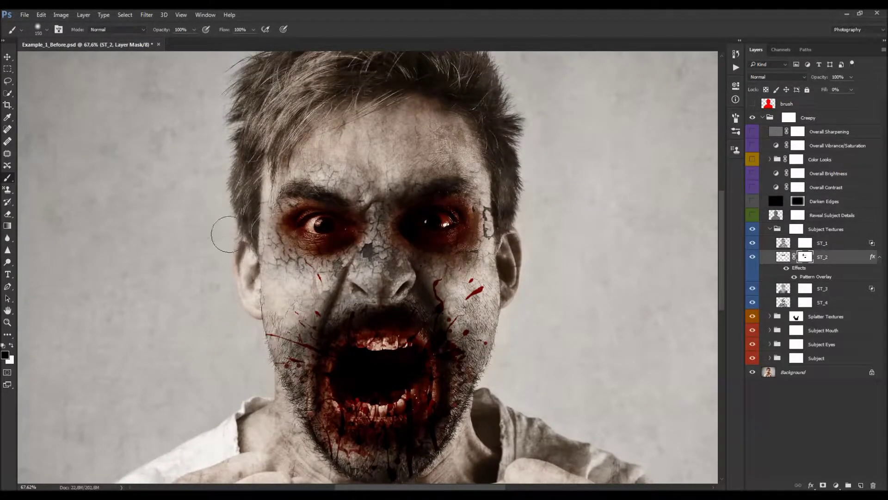
pyautogui.moveTo(228, 234)
pyautogui.mouseDown()
pyautogui.moveTo(243, 285)
pyautogui.moveTo(237, 263)
pyautogui.mouseUp()
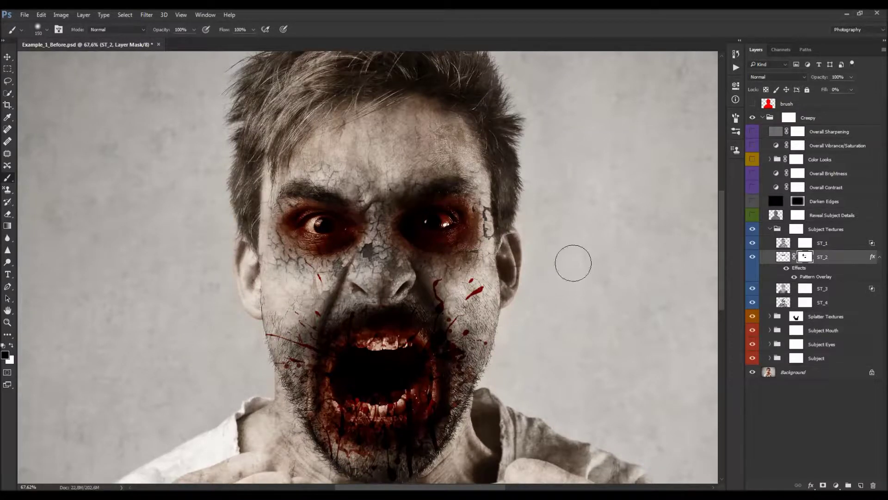
pyautogui.moveTo(516, 214)
pyautogui.mouseDown()
pyautogui.moveTo(509, 186)
pyautogui.moveTo(514, 259)
pyautogui.mouseUp()
pyautogui.press('[')
pyautogui.scroll(-3, 581, 258)
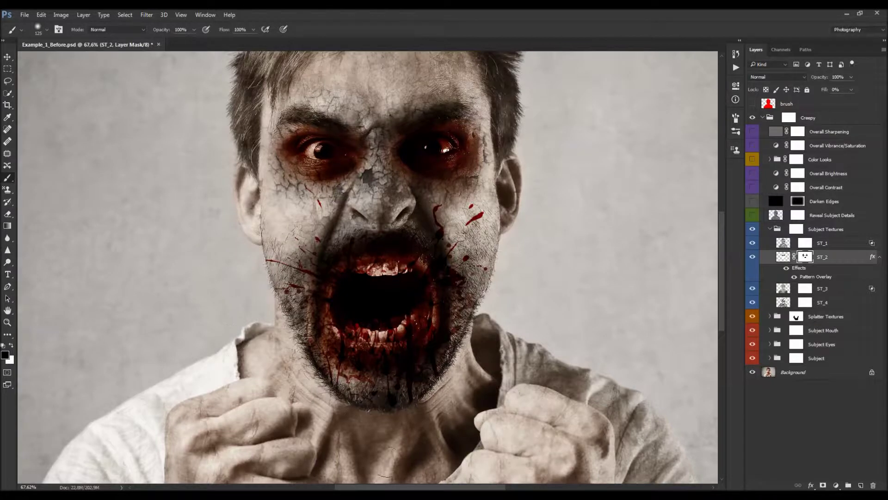
pyautogui.press('v')
pyautogui.hotkey('ctrl', '0')
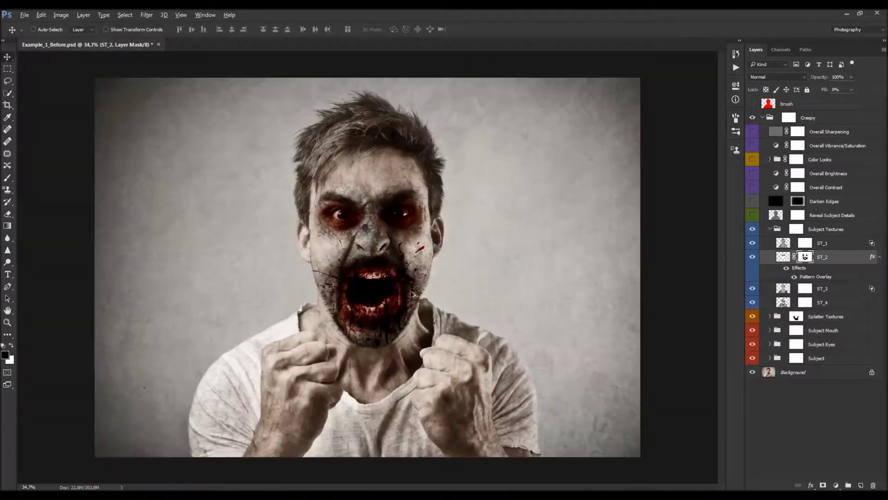
# Collapse the Subject Textures group and turn on the Reveal Subject Details layer at 100% opacity
pyautogui.click(784, 229)
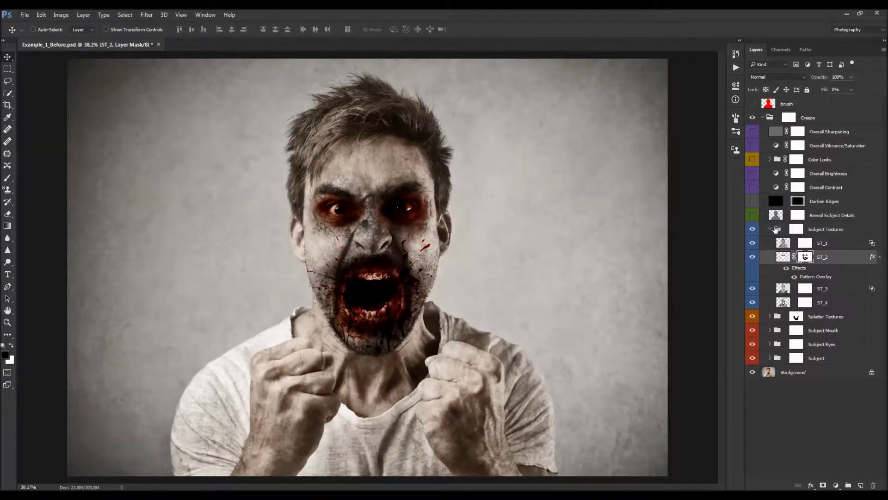
pyautogui.click(771, 229)
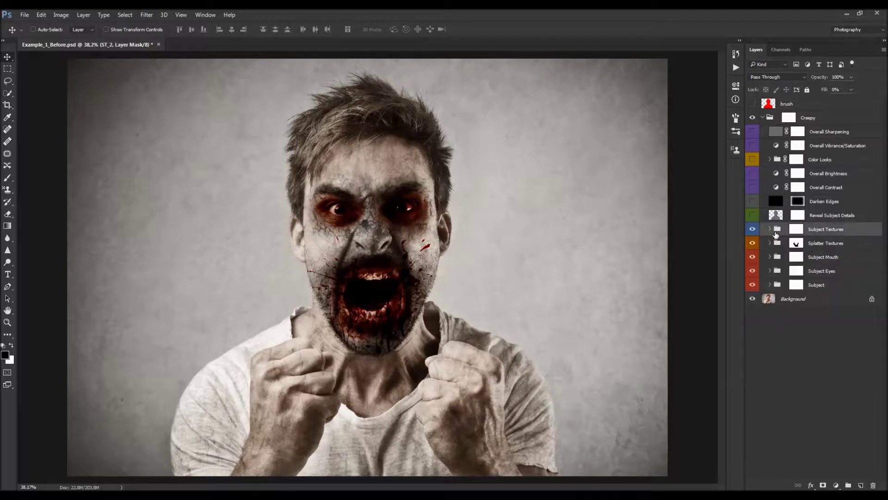
pyautogui.click(818, 219)
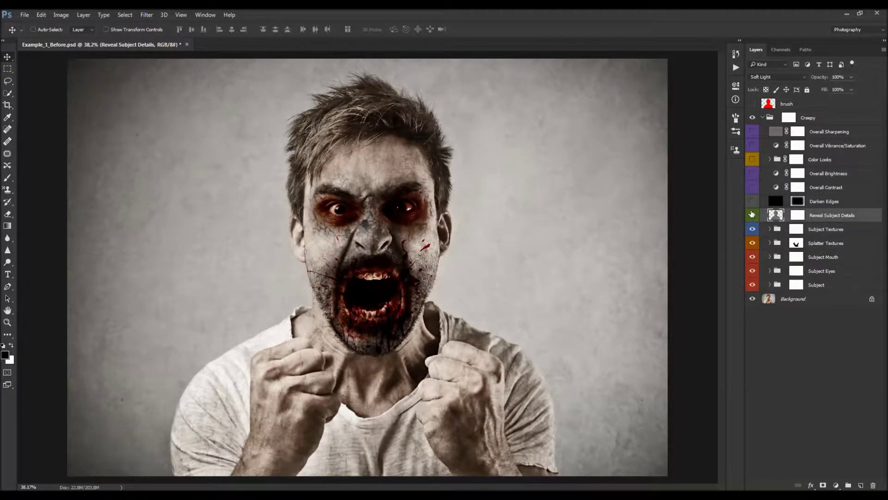
pyautogui.scroll(1, 563, 306)
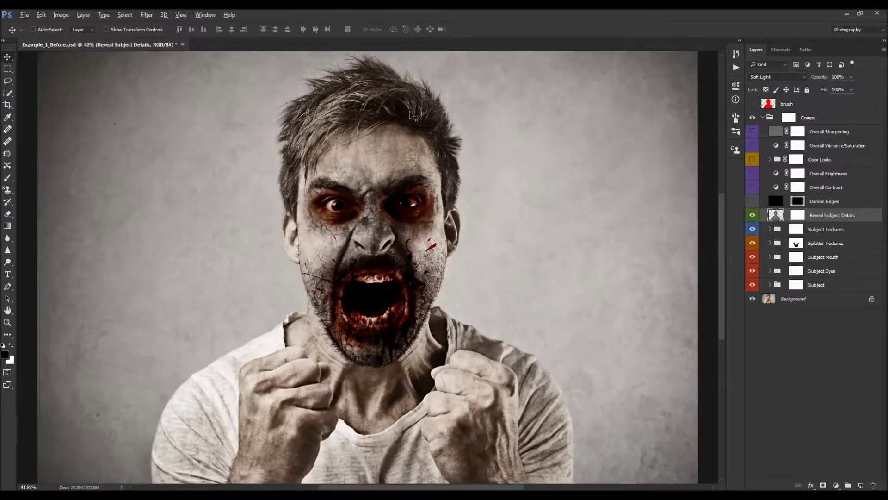
pyautogui.scroll(-1, 563, 306)
pyautogui.click(754, 216)
pyautogui.click(754, 215)
pyautogui.moveTo(819, 78); pyautogui.dragTo(849, 101)
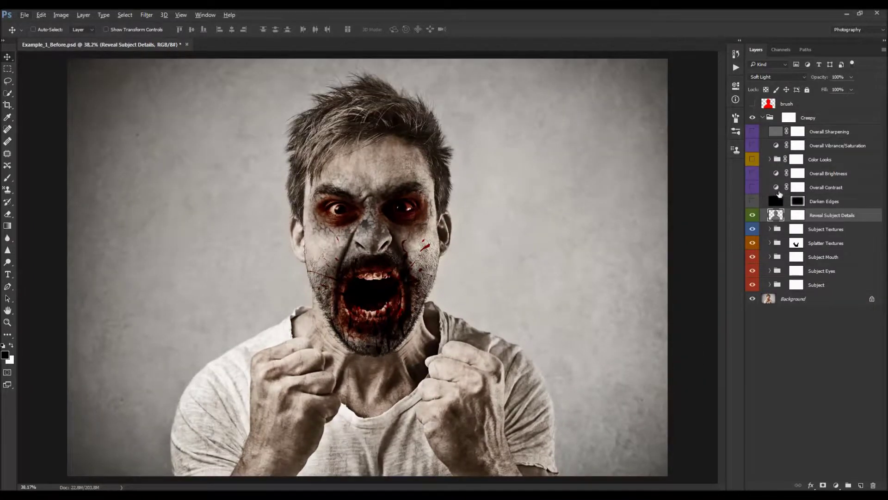
# Turn on the Darken Edges layer, set its opacity to 45%, and compare the portrait with and without it
pyautogui.click(808, 202)
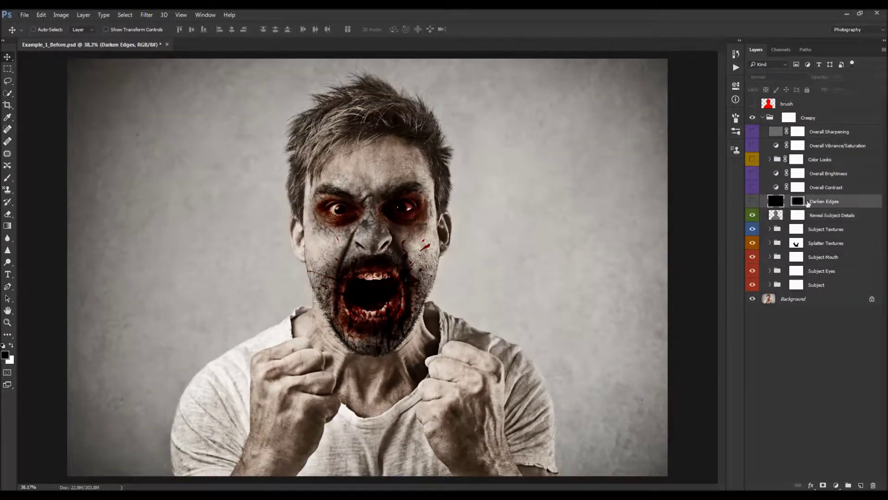
pyautogui.click(753, 202)
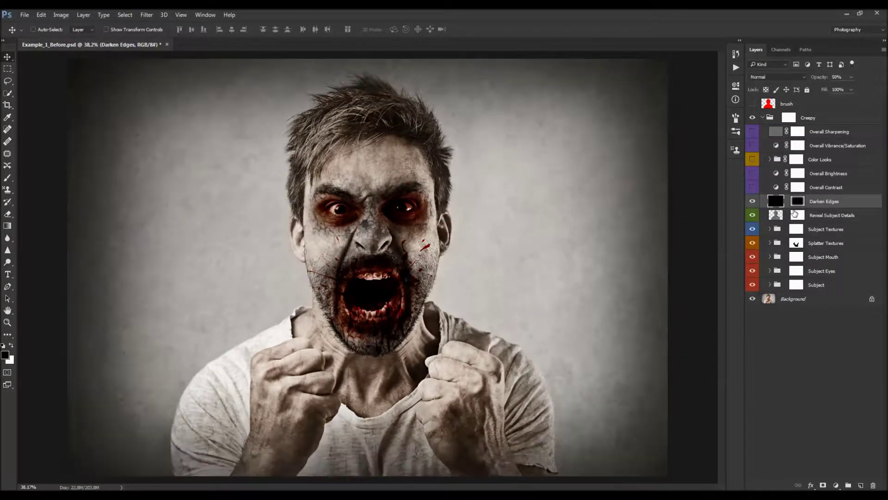
pyautogui.moveTo(825, 79); pyautogui.dragTo(771, 171)
pyautogui.click(753, 203)
pyautogui.click(753, 203)
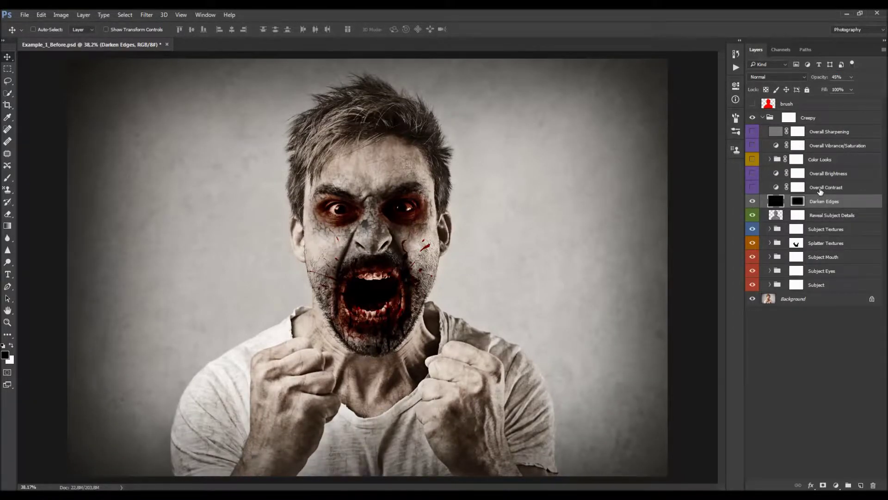
# Turn on the Overall Contrast layer and adjust its opacity
pyautogui.click(813, 187)
pyautogui.click(753, 187)
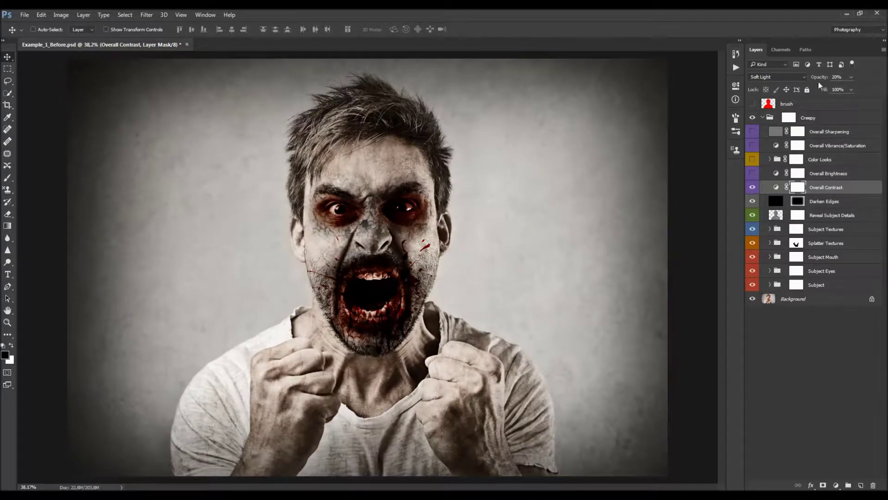
pyautogui.moveTo(822, 78); pyautogui.dragTo(637, 109)
# Turn on the Overall Brightness layer and set the white input of its Levels adjustment to 252, comparing the portrait with and without it
pyautogui.click(818, 177)
pyautogui.click(752, 173)
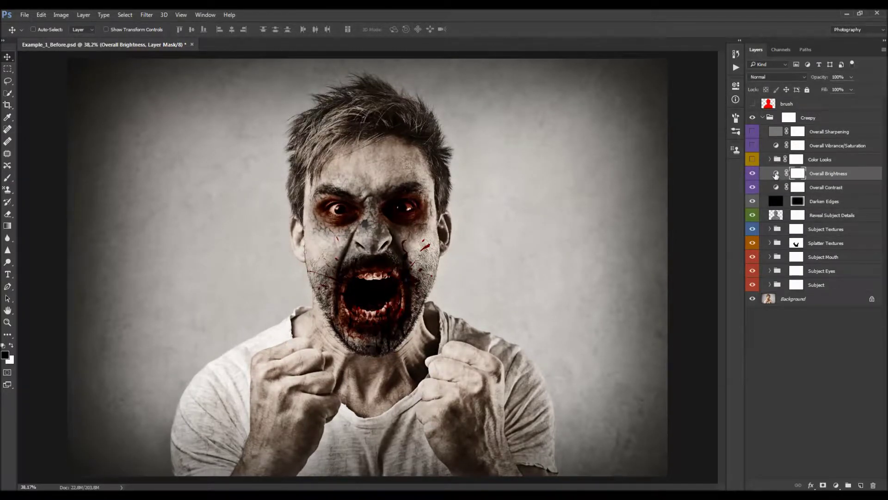
pyautogui.doubleClick(777, 174)
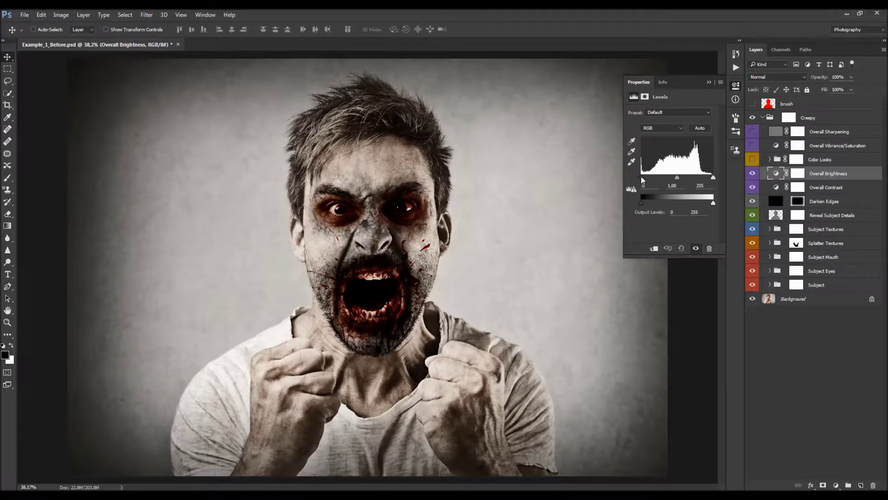
pyautogui.moveTo(641, 177)
pyautogui.mouseDown()
pyautogui.moveTo(649, 179)
pyautogui.moveTo(631, 178)
pyautogui.mouseUp()
pyautogui.moveTo(713, 177); pyautogui.dragTo(688, 183)
pyautogui.hotkey('ctrl', 'z')
pyautogui.moveTo(701, 201); pyautogui.dragTo(732, 202)
pyautogui.click(753, 174)
pyautogui.click(753, 175)
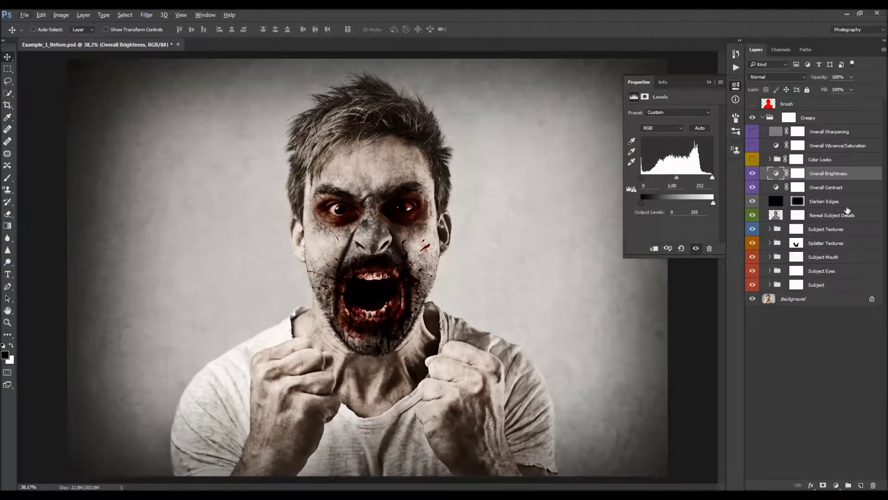
# Turn on and expand the Color Looks group, and close the adjustment properties
pyautogui.click(833, 167)
pyautogui.click(752, 159)
pyautogui.click(770, 160)
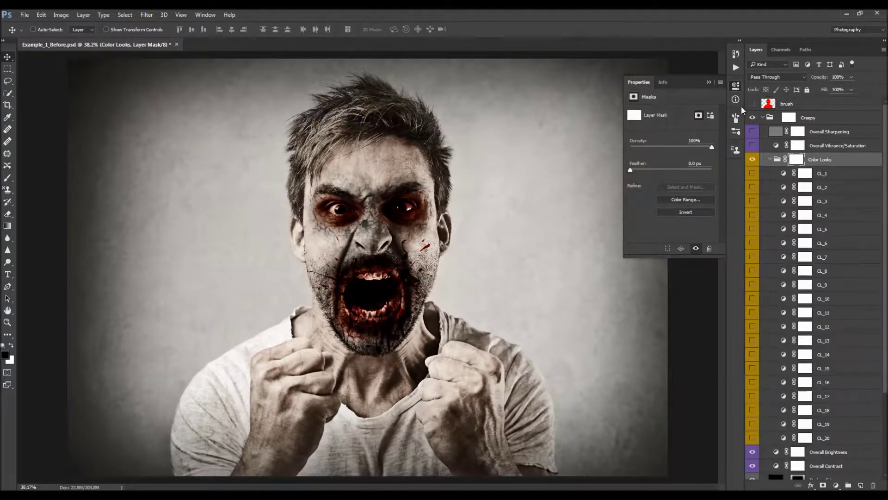
pyautogui.click(711, 82)
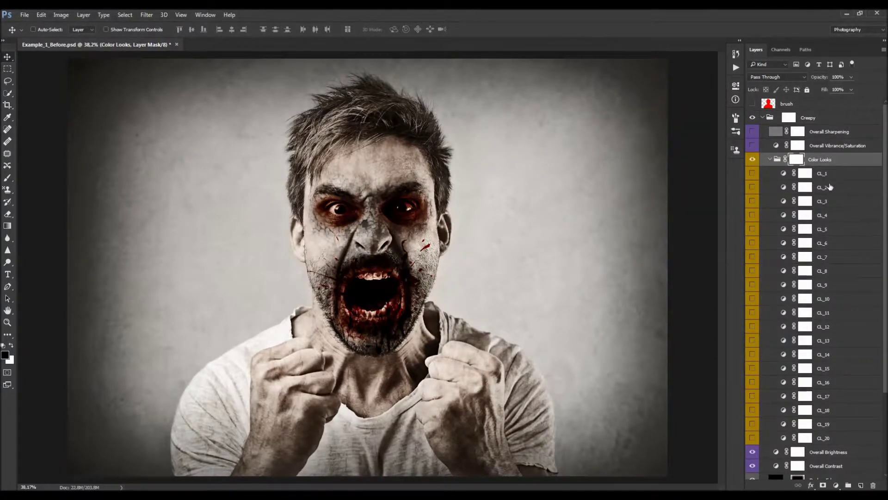
pyautogui.scroll(-4, 830, 186)
pyautogui.scroll(4, 835, 316)
# Preview the color looks CL_1 to CL_4 on the portrait one at a time
pyautogui.click(828, 176)
pyautogui.click(752, 174)
pyautogui.click(753, 174)
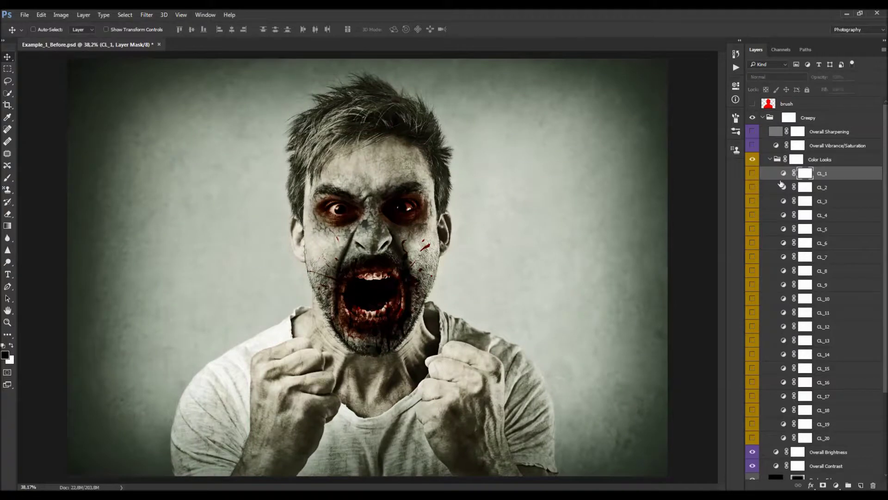
pyautogui.click(752, 187)
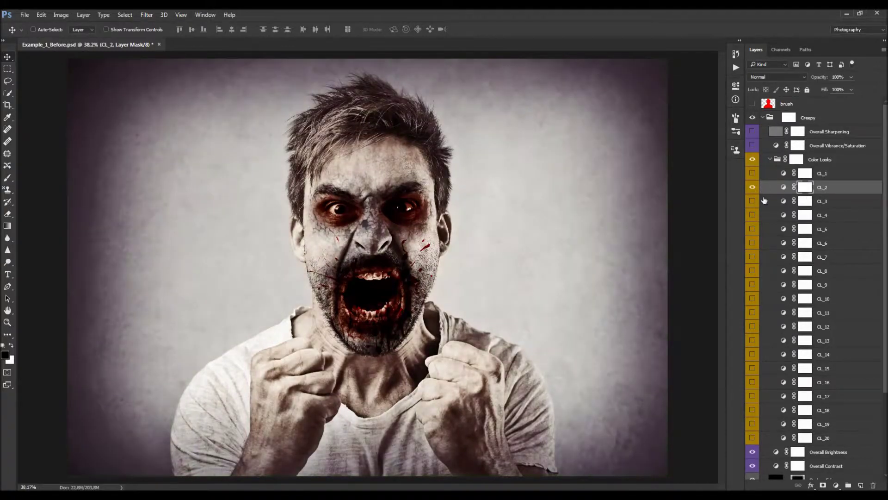
pyautogui.click(752, 187)
pyautogui.click(752, 201)
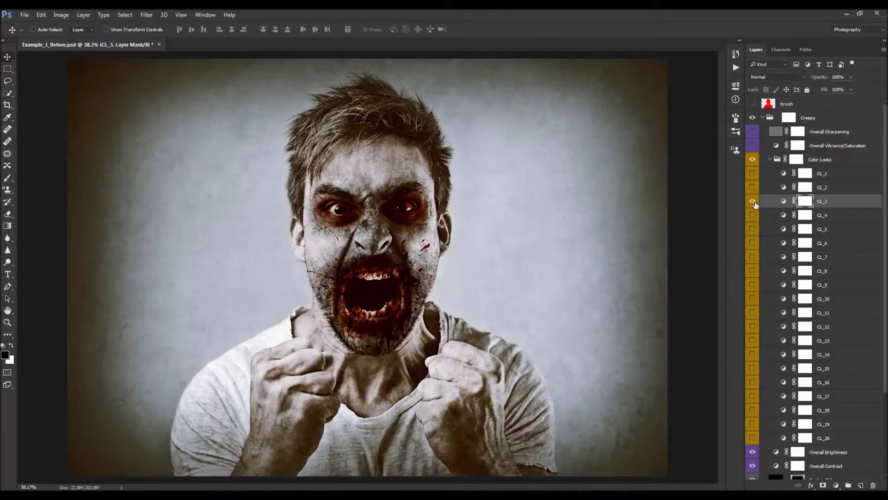
pyautogui.click(752, 200)
pyautogui.click(753, 215)
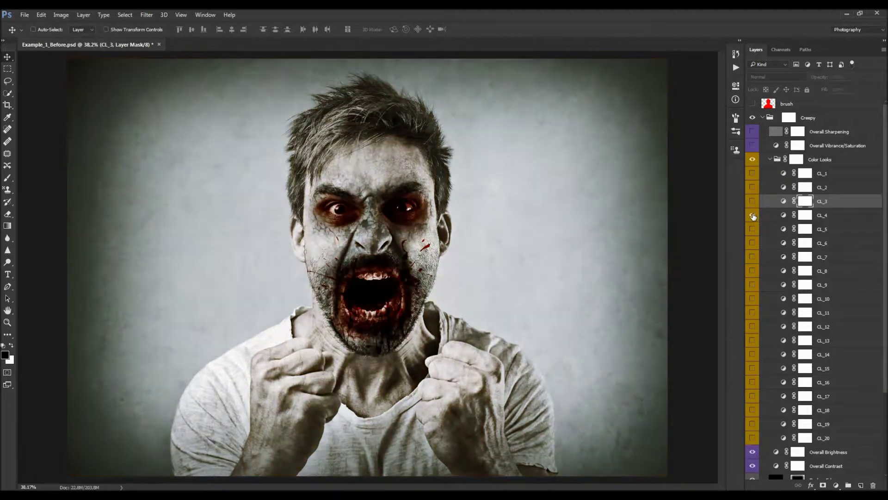
pyautogui.click(754, 217)
# Try the CL_3 look at reduced opacity and the CL_6 look at 60% opacity, and hide both
pyautogui.click(753, 202)
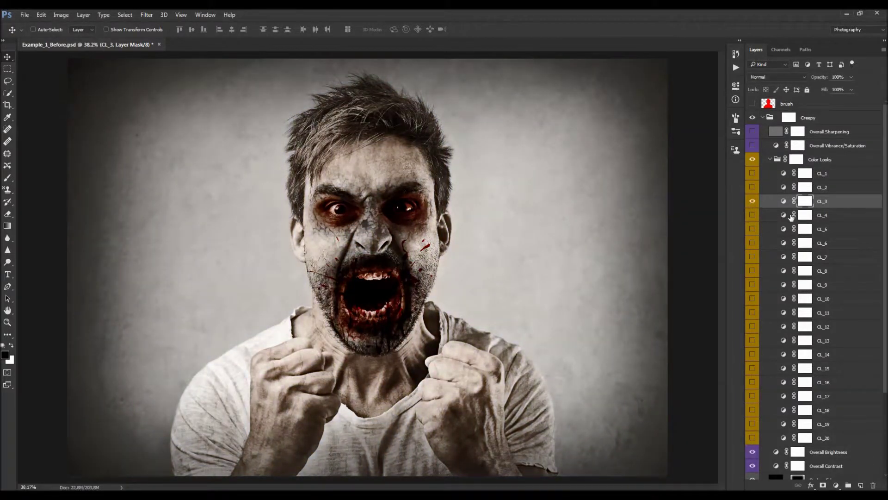
pyautogui.moveTo(820, 77); pyautogui.dragTo(800, 79)
pyautogui.click(753, 243)
pyautogui.click(829, 243)
pyautogui.moveTo(821, 79); pyautogui.dragTo(802, 78)
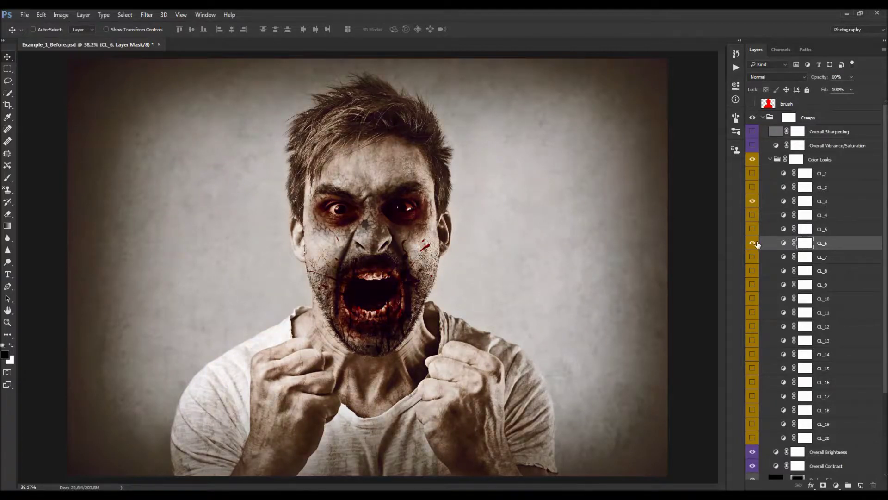
pyautogui.scroll(-1, 779, 199)
pyautogui.click(757, 187)
pyautogui.click(753, 229)
# Turn on the CL_16 color look, lower its opacity to about 63%, and compare the portrait with and without it
pyautogui.scroll(-2, 807, 223)
pyautogui.click(839, 347)
pyautogui.click(752, 340)
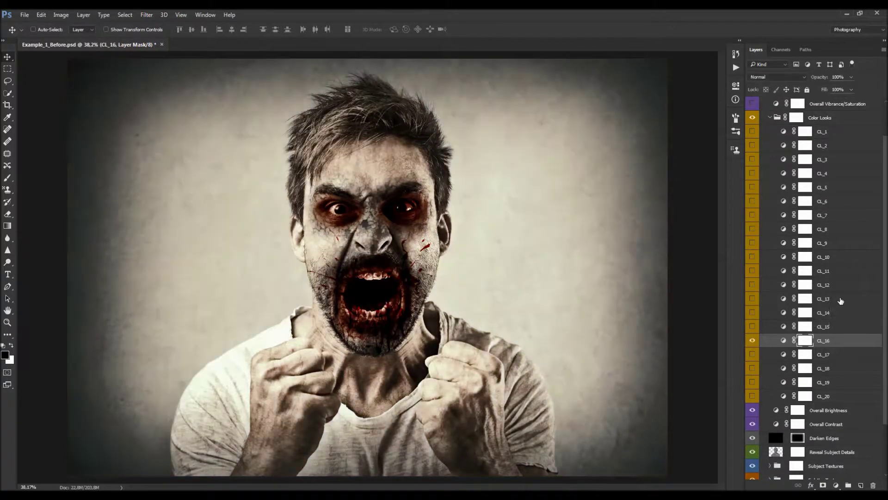
pyautogui.moveTo(826, 79); pyautogui.dragTo(812, 79)
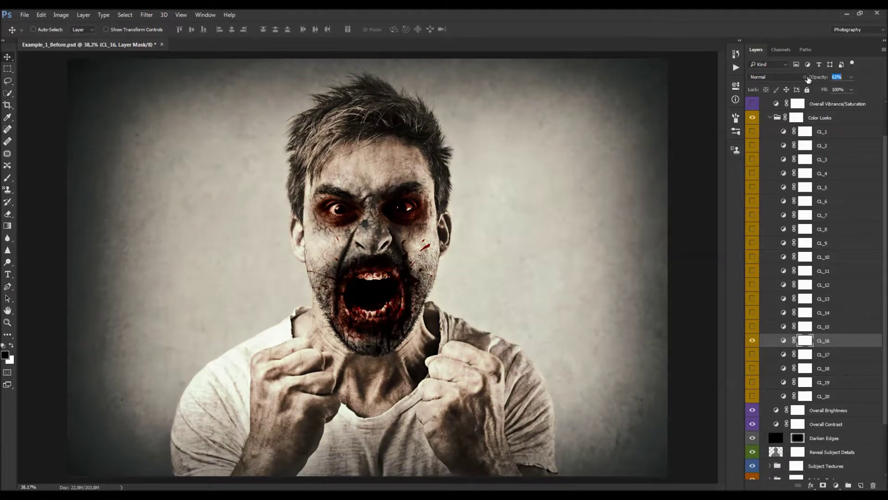
pyautogui.click(753, 341)
pyautogui.click(753, 341)
# Collapse the Color Looks group and compare the portrait with the group hidden and shown
pyautogui.scroll(3, 804, 179)
pyautogui.click(771, 159)
pyautogui.click(754, 160)
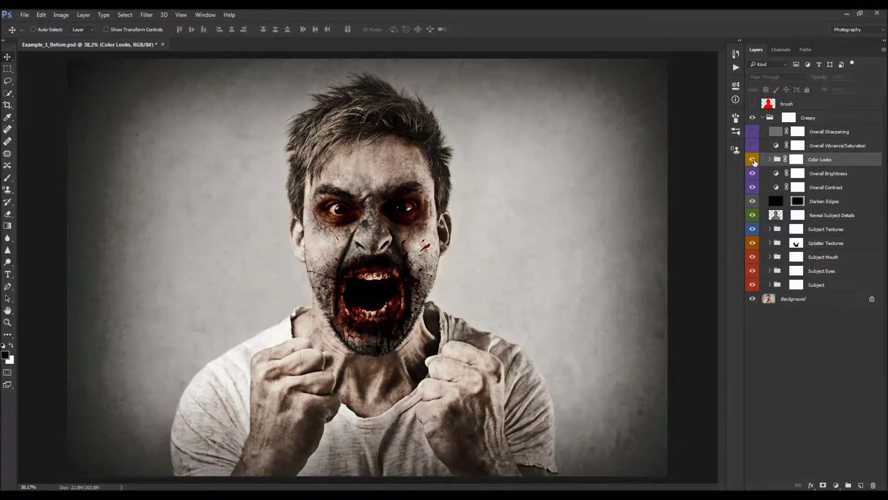
pyautogui.click(754, 160)
pyautogui.scroll(-2, 436, 279)
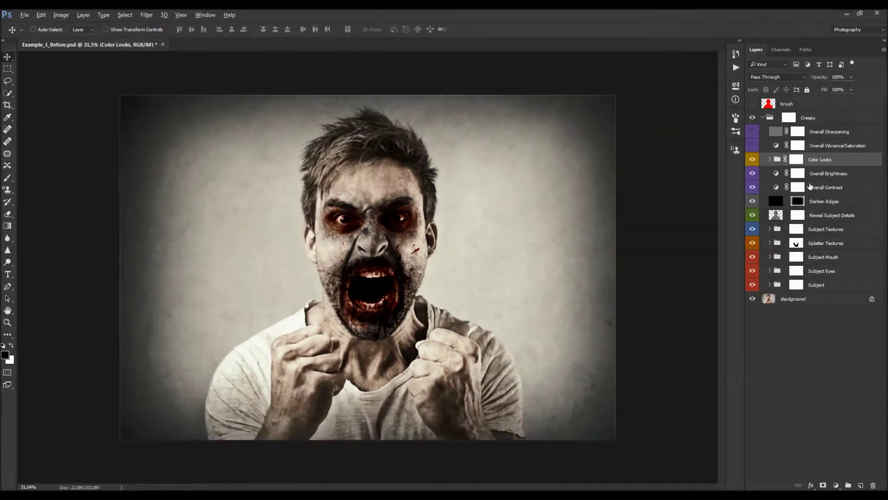
# Turn on the Overall Vibrance/Saturation layer and set vibrance to +31 and saturation to +20, comparing the portrait with and without it
pyautogui.click(798, 145)
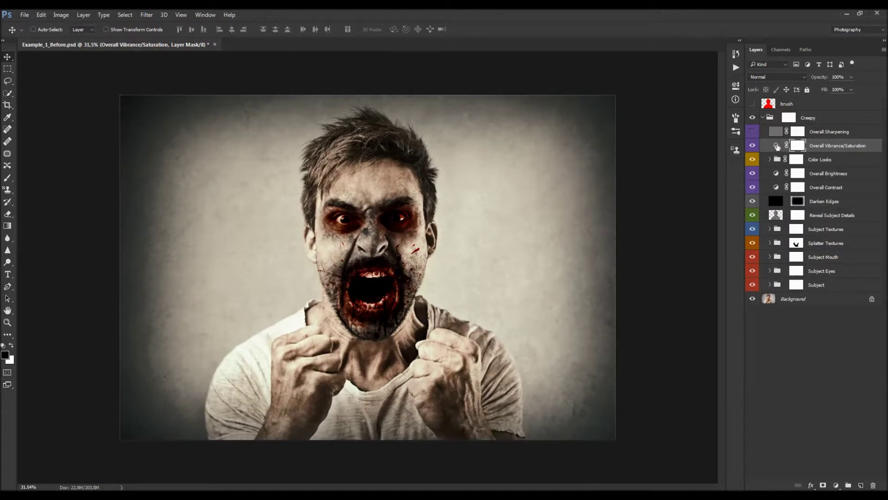
pyautogui.doubleClick(777, 146)
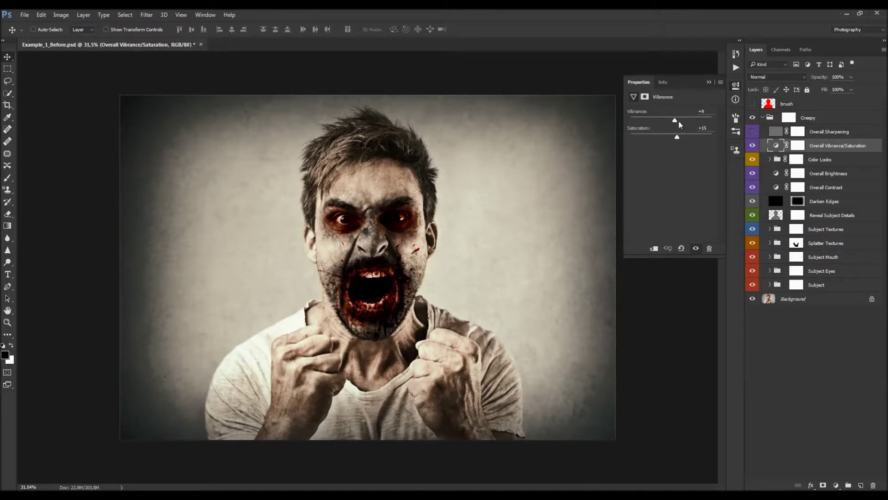
pyautogui.moveTo(684, 123); pyautogui.dragTo(685, 123)
pyautogui.scroll(1, 407, 242)
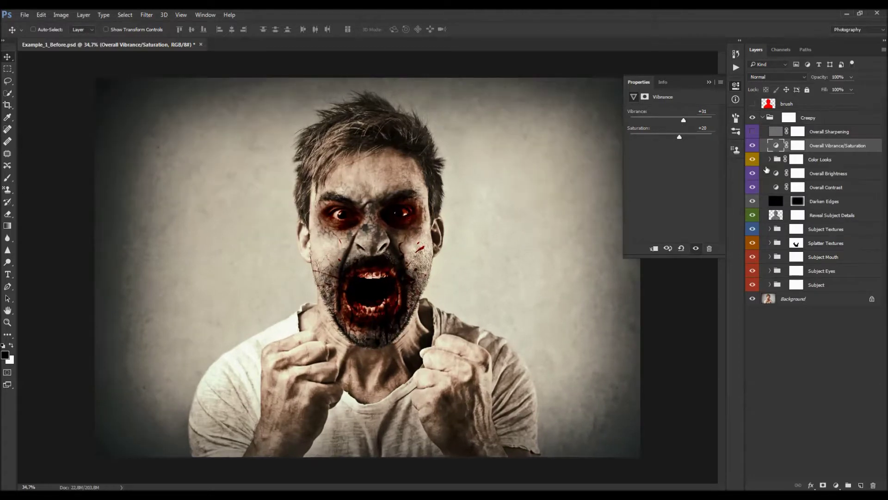
pyautogui.click(754, 146)
pyautogui.click(753, 145)
# Turn on the Overall Sharpening layer and try shifting its sharpening detail across the portrait
pyautogui.click(818, 132)
pyautogui.click(709, 81)
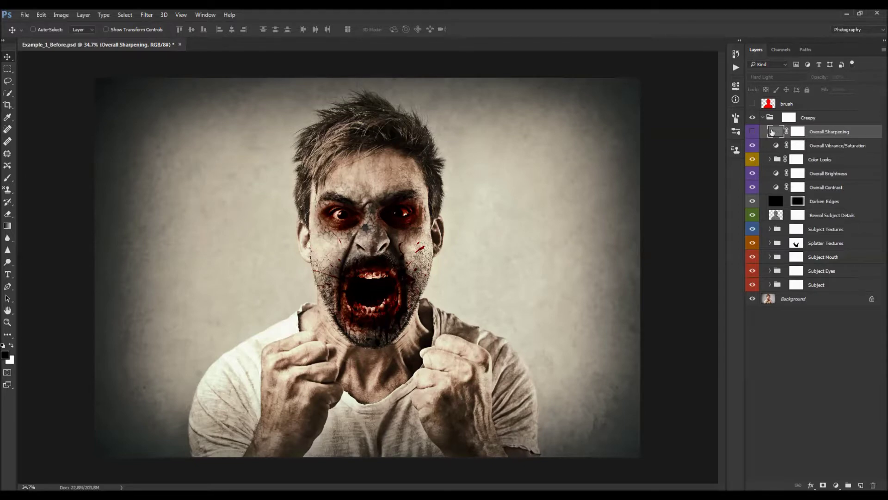
pyautogui.scroll(1, 424, 266)
pyautogui.moveTo(413, 235); pyautogui.dragTo(581, 251)
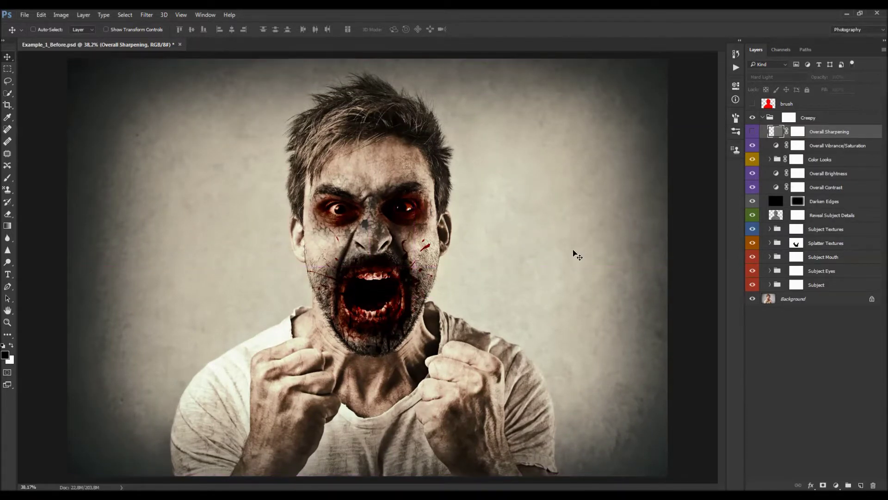
pyautogui.scroll(2, 601, 299)
pyautogui.scroll(2, 601, 299)
pyautogui.moveTo(555, 233); pyautogui.dragTo(509, 174)
pyautogui.click(752, 132)
pyautogui.moveTo(610, 242); pyautogui.dragTo(515, 121)
pyautogui.scroll(-3, 512, 244)
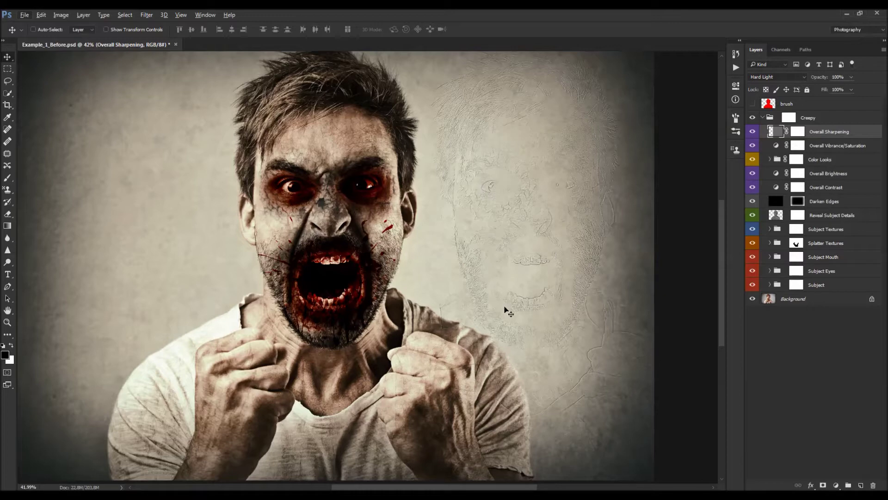
pyautogui.scroll(-1, 512, 228)
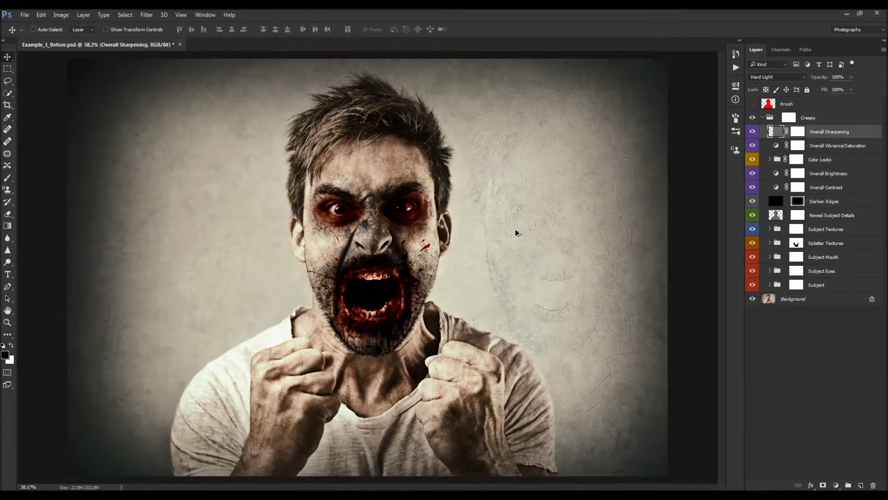
pyautogui.moveTo(545, 258); pyautogui.dragTo(520, 245)
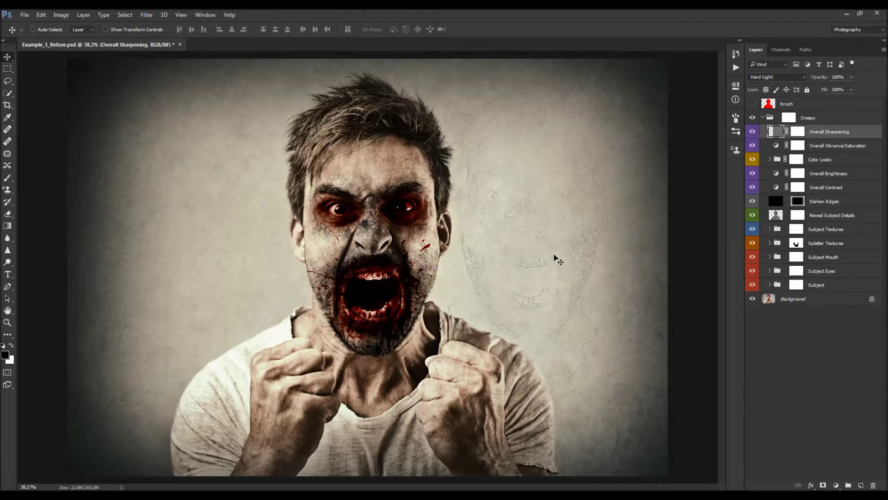
# Replace the Overall Sharpening layer with a new layer holding a desaturated merged copy of all visible layers
pyautogui.press('Delete')
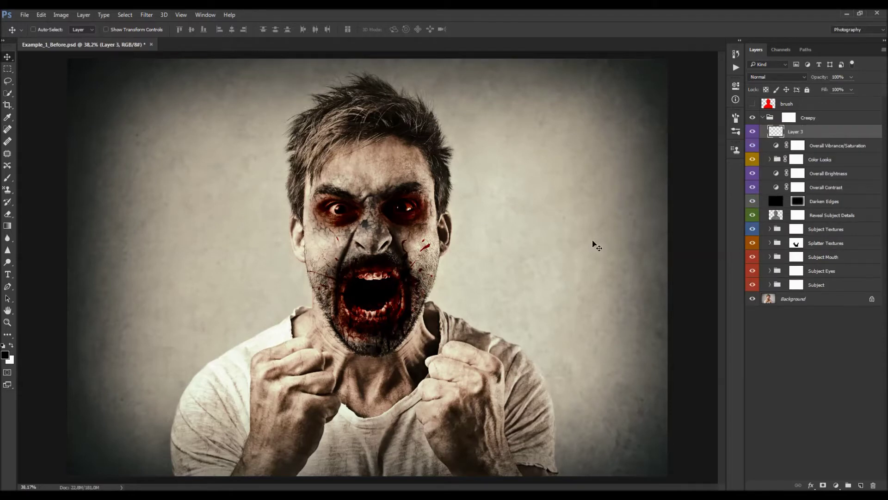
pyautogui.press('ctrl')
pyautogui.hotkey('ctrl', 'shift', 'u')
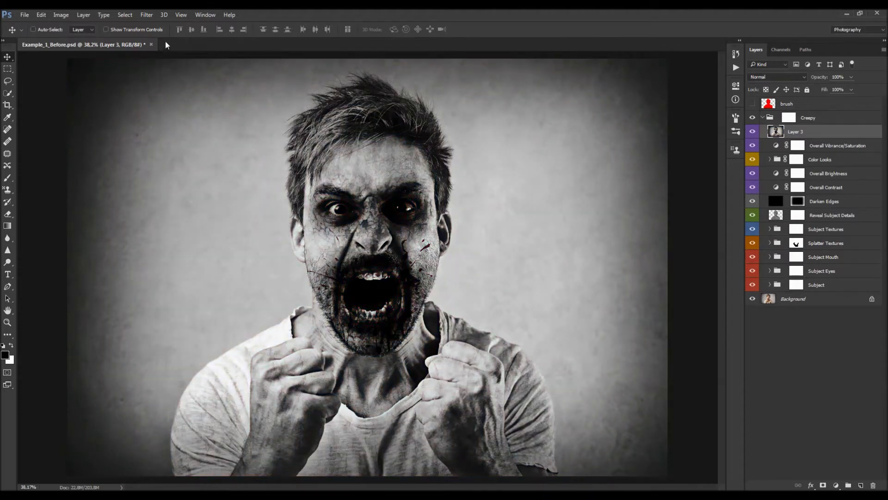
# Apply the High Pass filter to the desaturated merged layer and set its blend mode to Hard Light at 100% opacity
pyautogui.click(146, 14)
pyautogui.moveTo(185, 189)
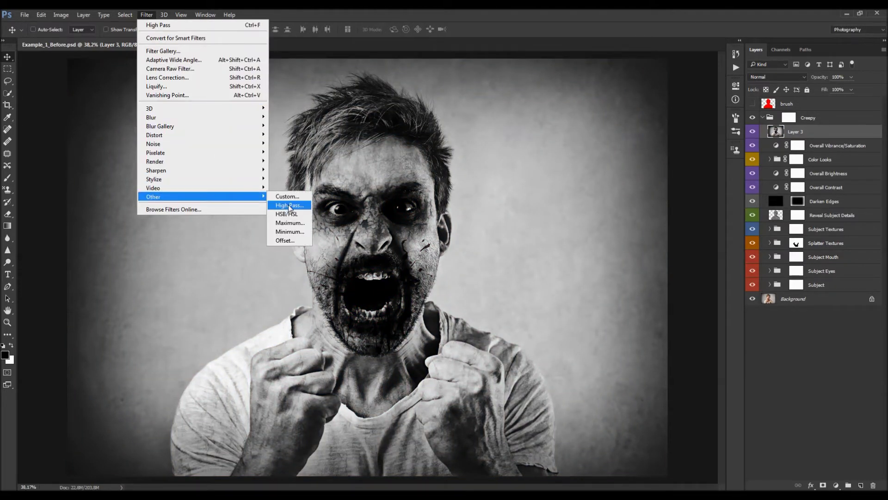
pyautogui.click(282, 204)
pyautogui.click(505, 144)
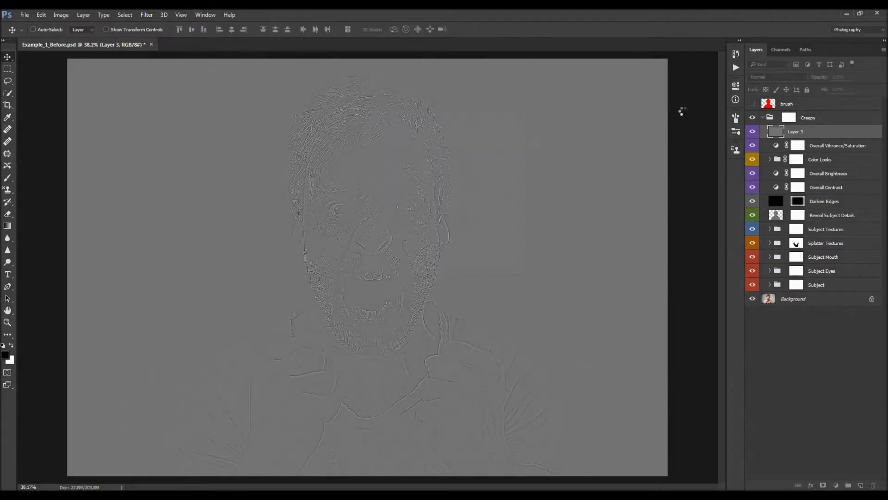
pyautogui.click(765, 77)
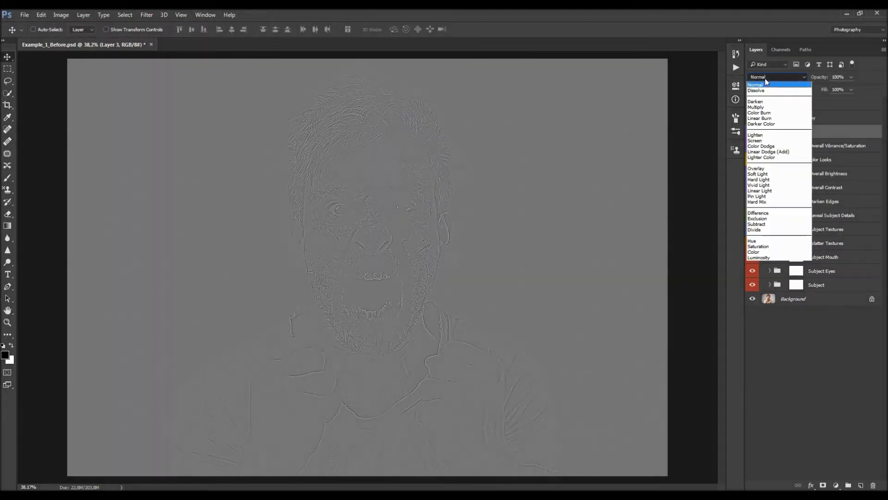
pyautogui.click(766, 180)
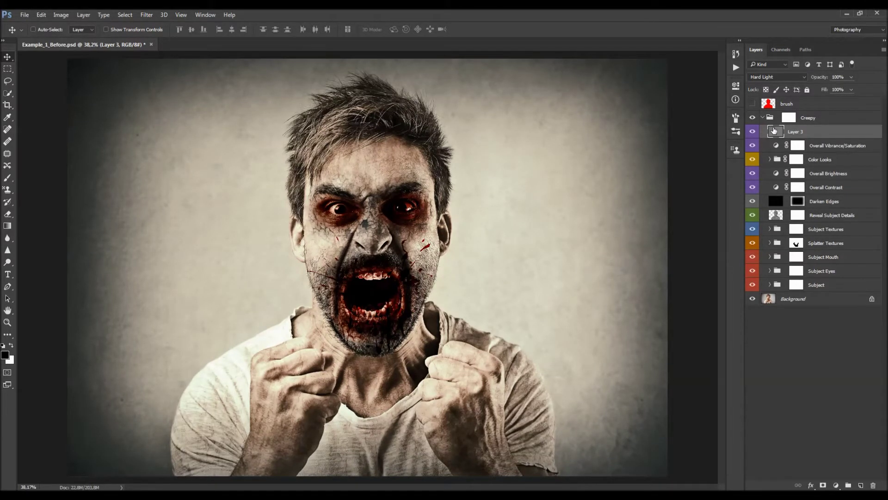
pyautogui.moveTo(824, 79); pyautogui.dragTo(887, 103)
# Select and collapse the Creepy group
pyautogui.click(767, 120)
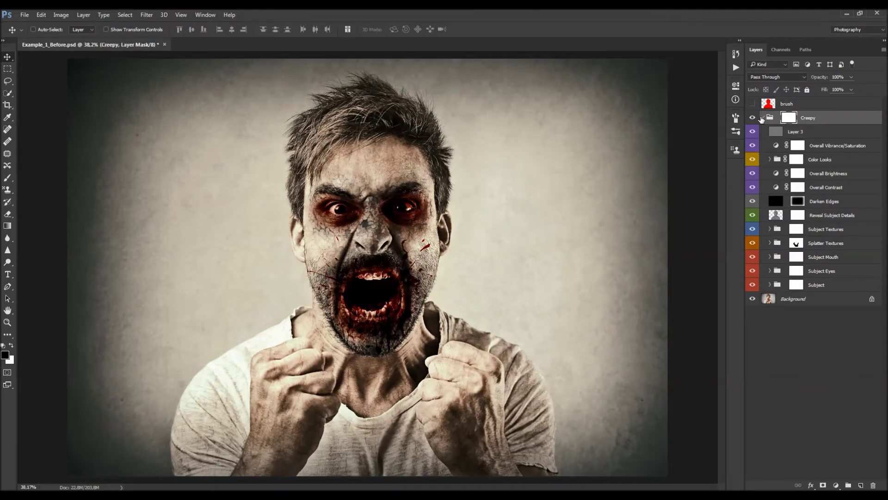
pyautogui.click(762, 117)
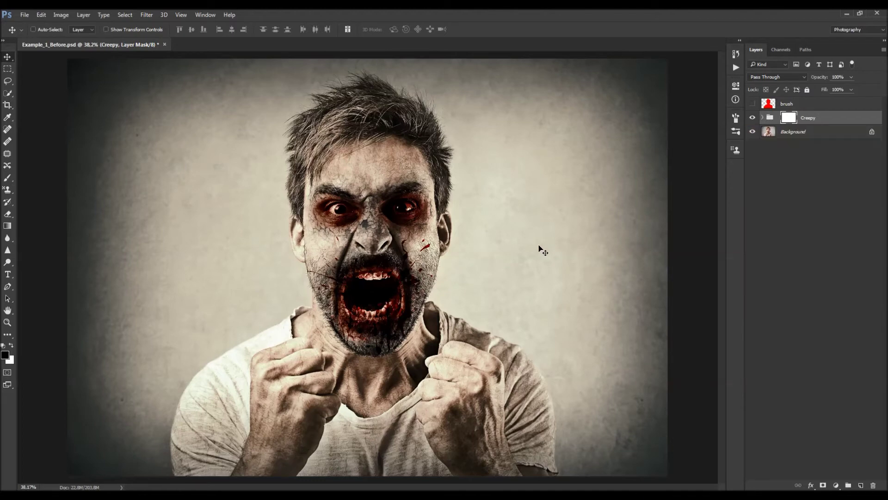
pyautogui.scroll(-2, 454, 283)
pyautogui.scroll(1, 454, 283)
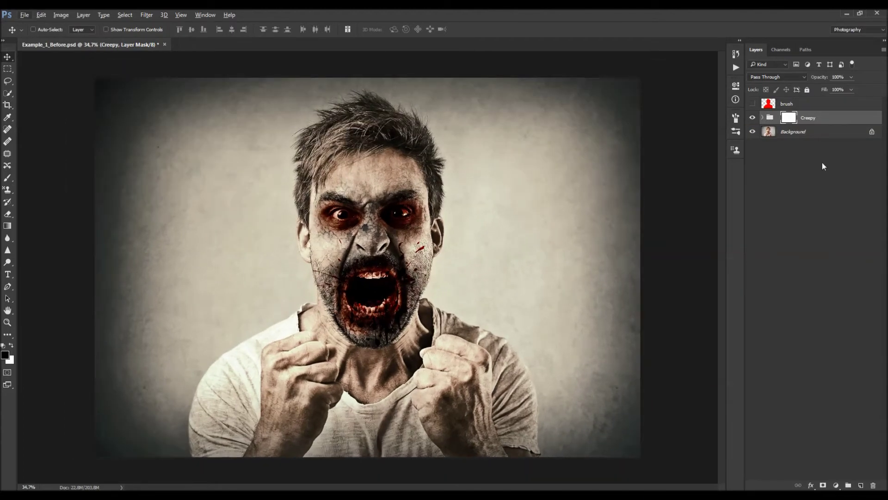
# Duplicate the Background layer above the Creepy group and hide the copy to compare the original with the finished effect
pyautogui.click(814, 133)
pyautogui.hotkey('ctrl', 'j')
pyautogui.moveTo(815, 133); pyautogui.dragTo(820, 113)
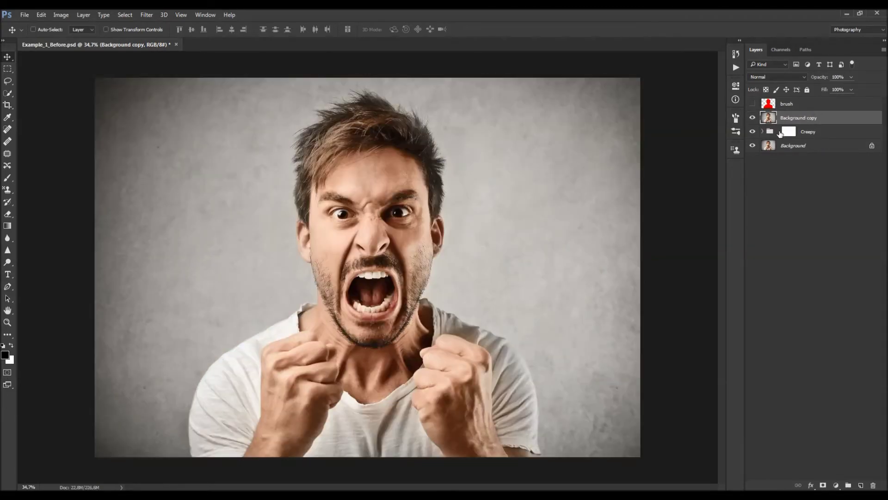
pyautogui.click(753, 119)
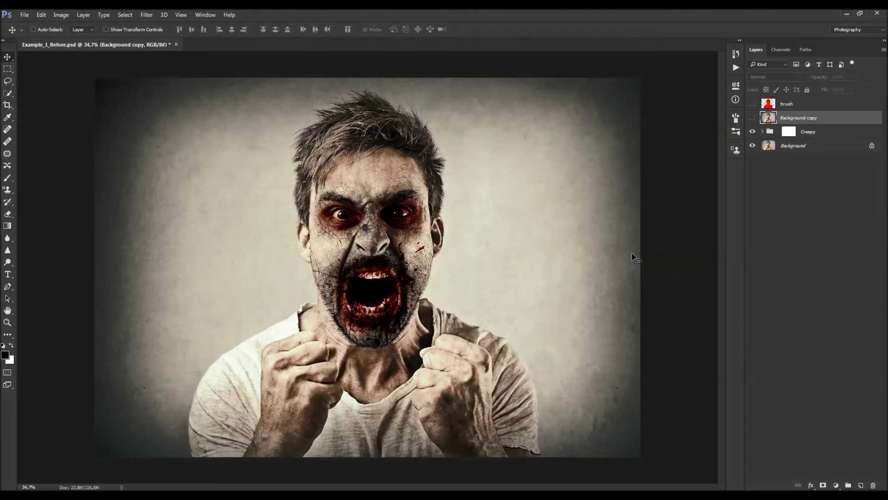